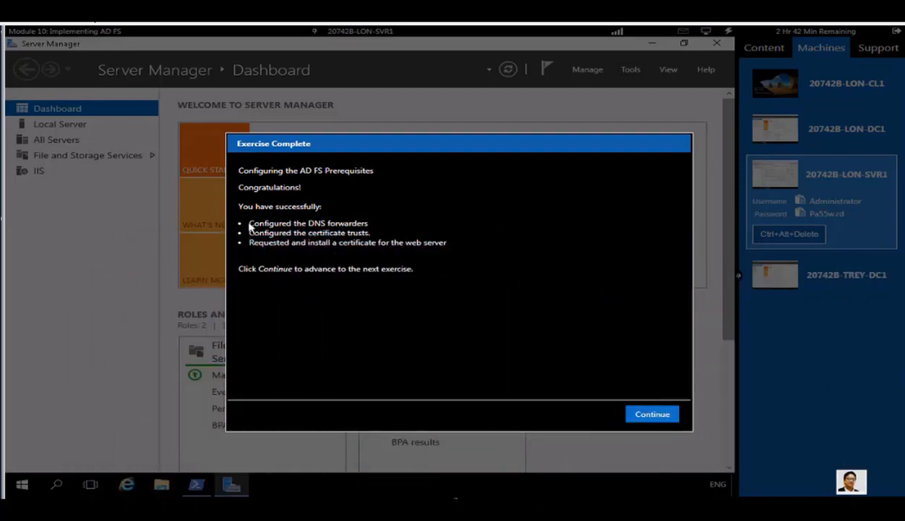
- Review the completed exercise summary and the Installing and Configuring AD FS scenario, and continue into the new exercise
left_click_drag(249, 222, 477, 254)
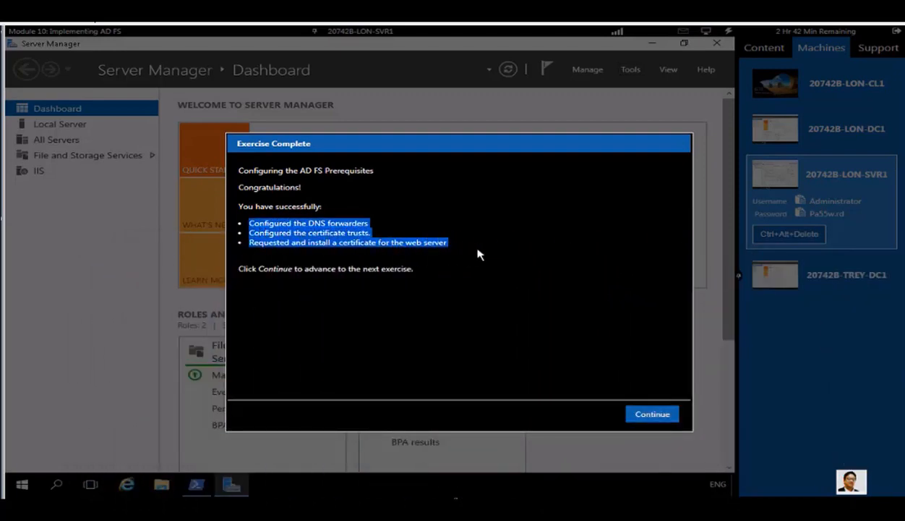
left_click(498, 313)
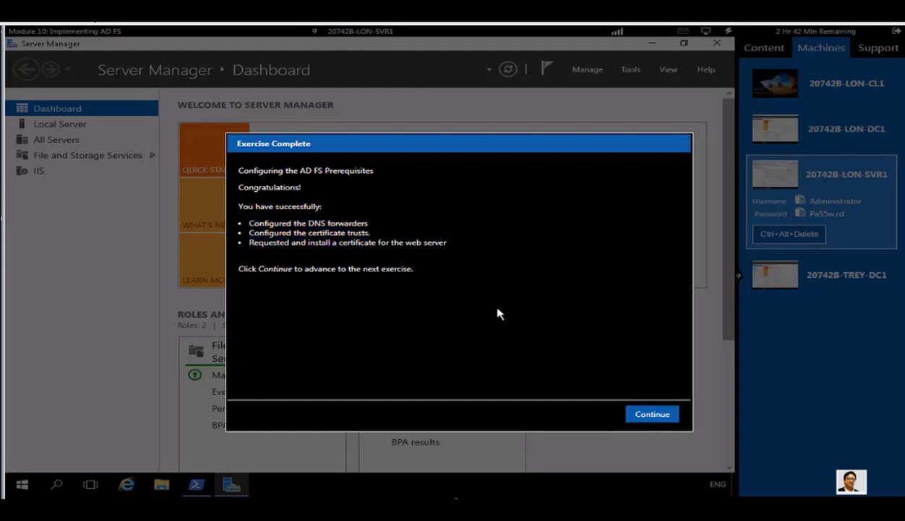
left_click(651, 415)
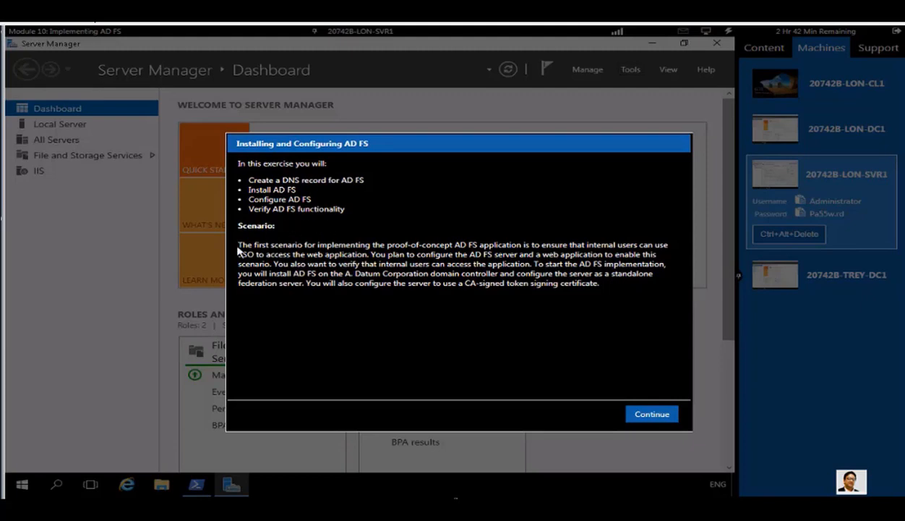
left_click_drag(238, 244, 585, 293)
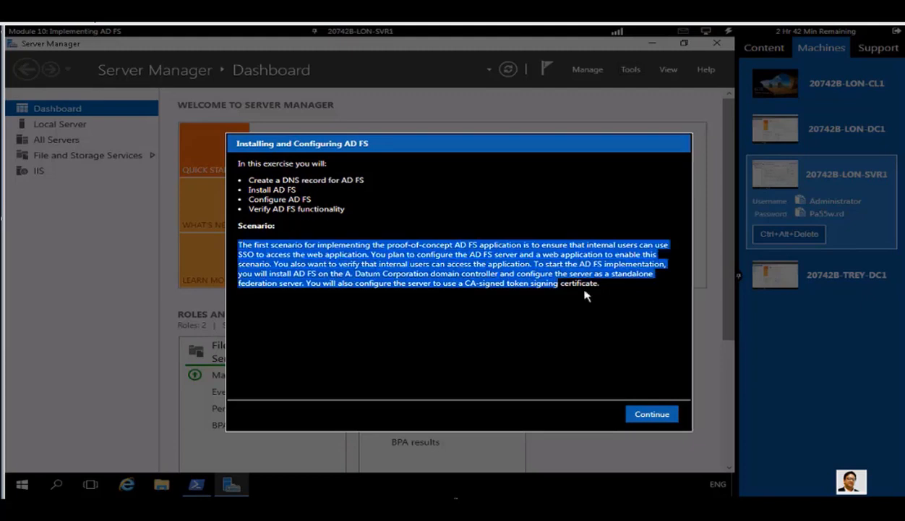
left_click(569, 340)
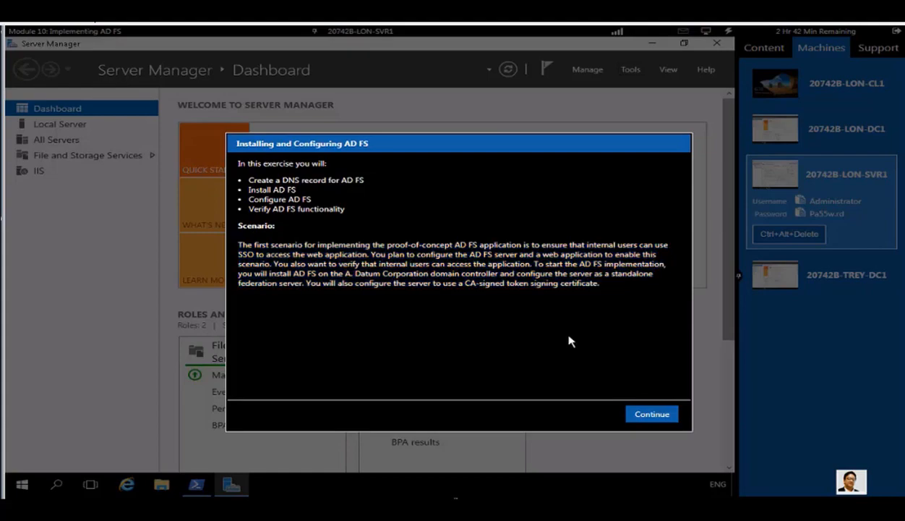
left_click(646, 412)
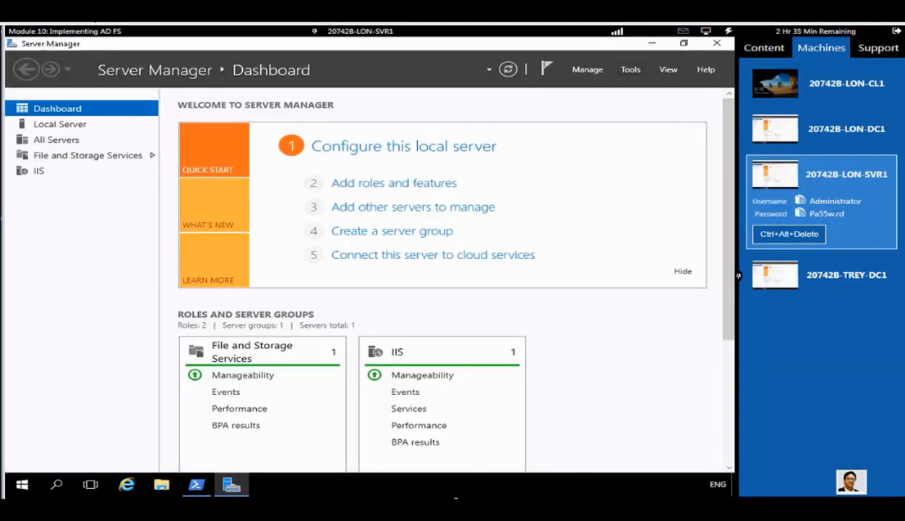
- Switch to the 20742B-LON-DC1 machine and open DNS Manager there
left_click(835, 131)
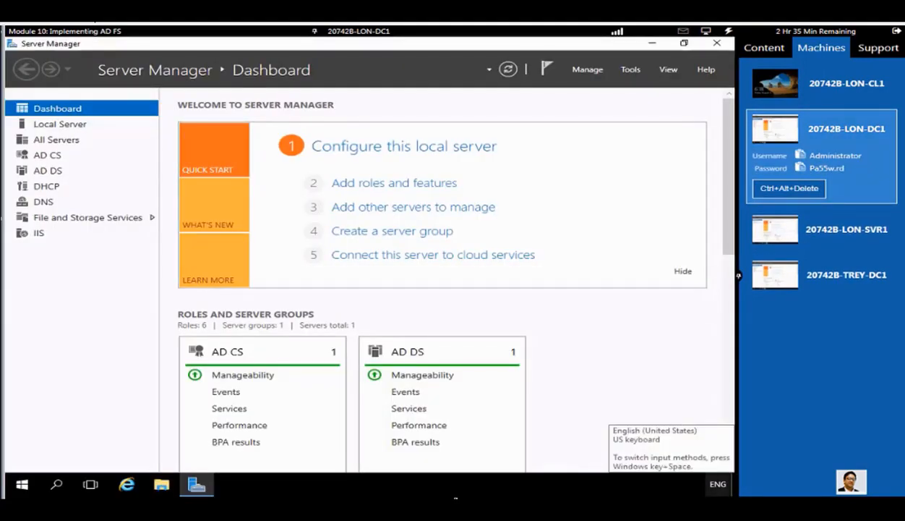
left_click(630, 69)
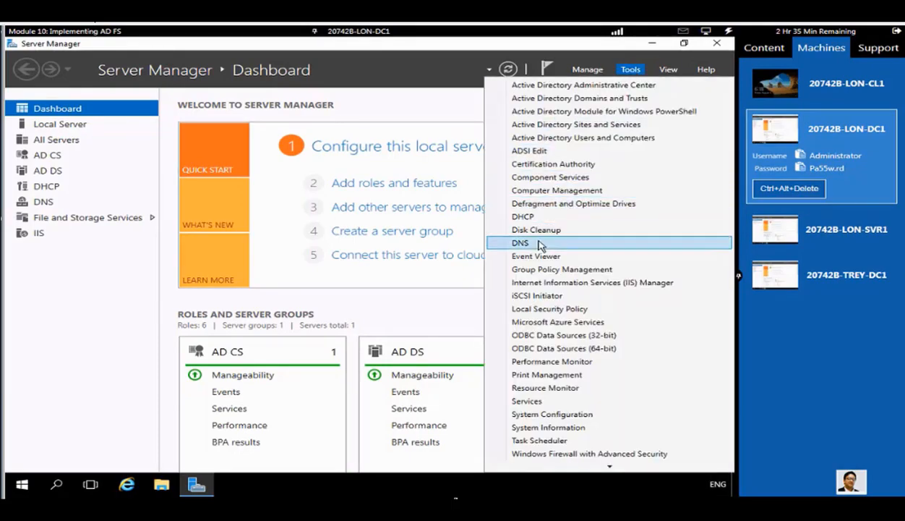
left_click(564, 243)
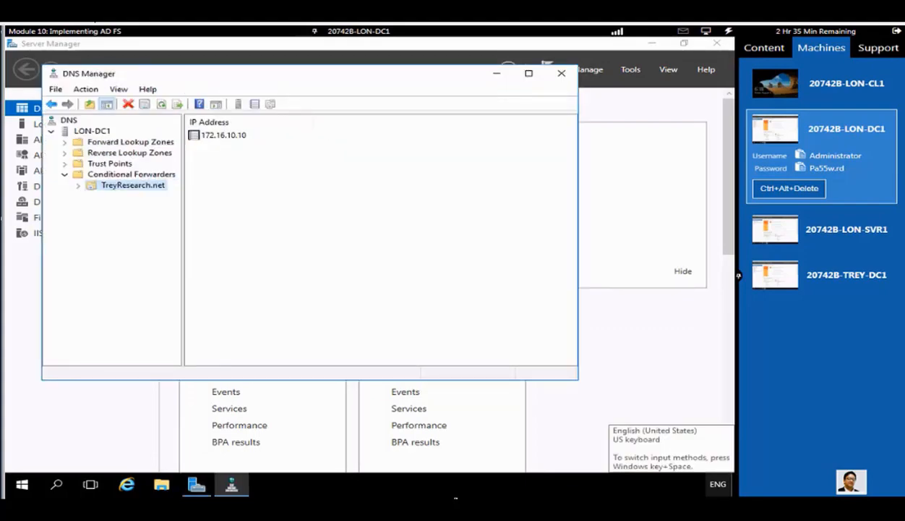
- Add a host (A) record named adfs with IP address 172.16.0.10 to the Adatum.com forward lookup zone, and close DNS Manager
left_click(65, 144)
left_click(109, 164)
right_click(107, 165)
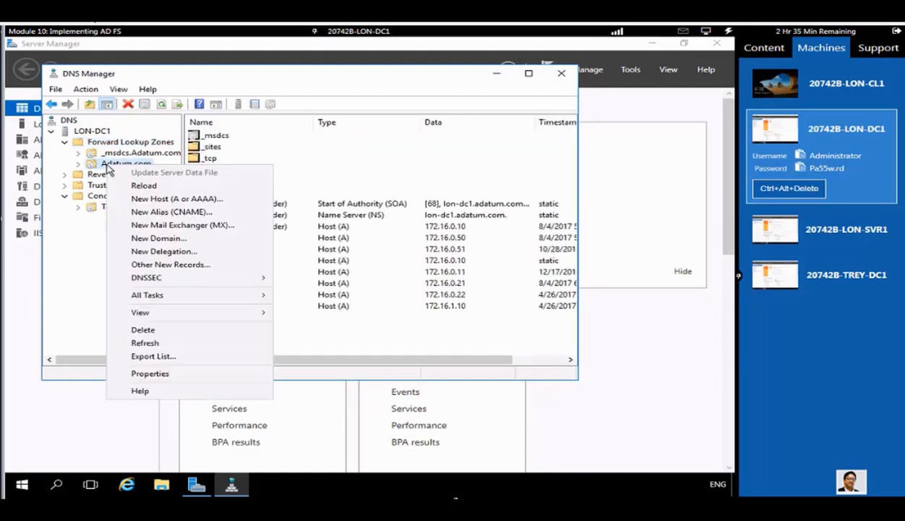
left_click(162, 198)
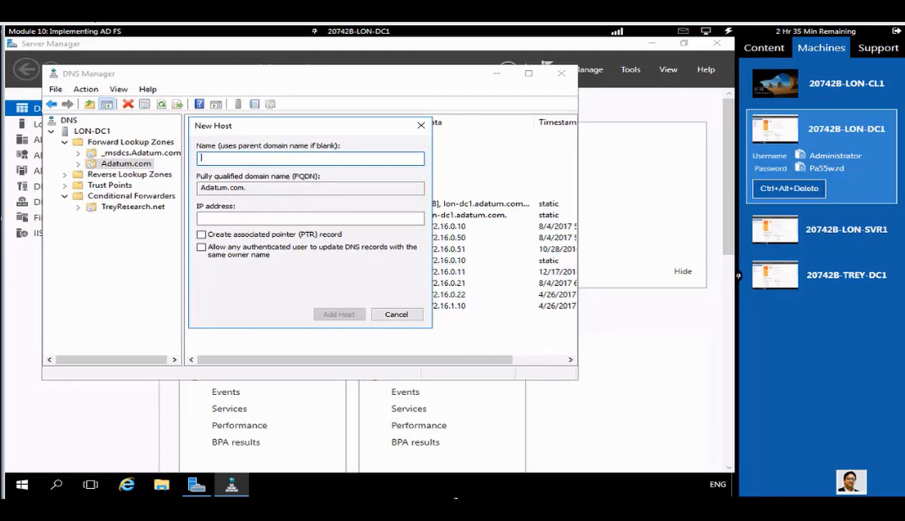
type("adfs")
left_click(315, 219)
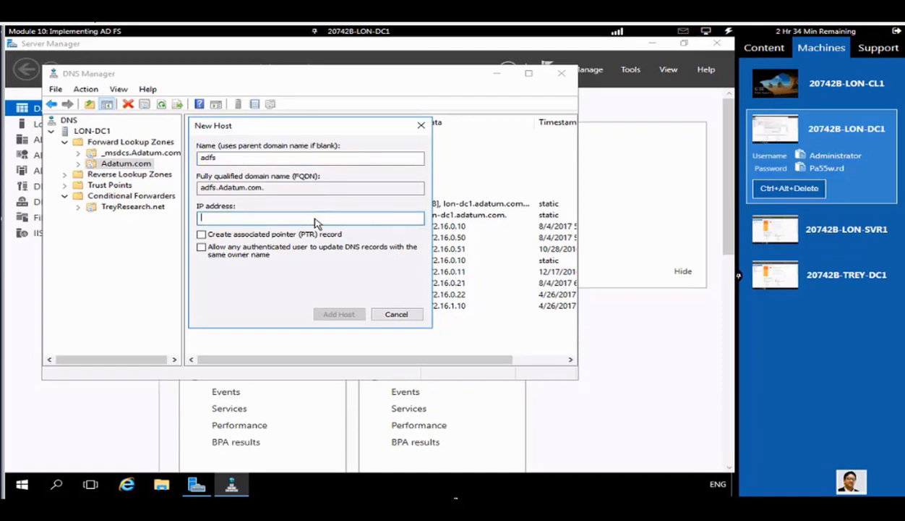
type("172.16.0.10")
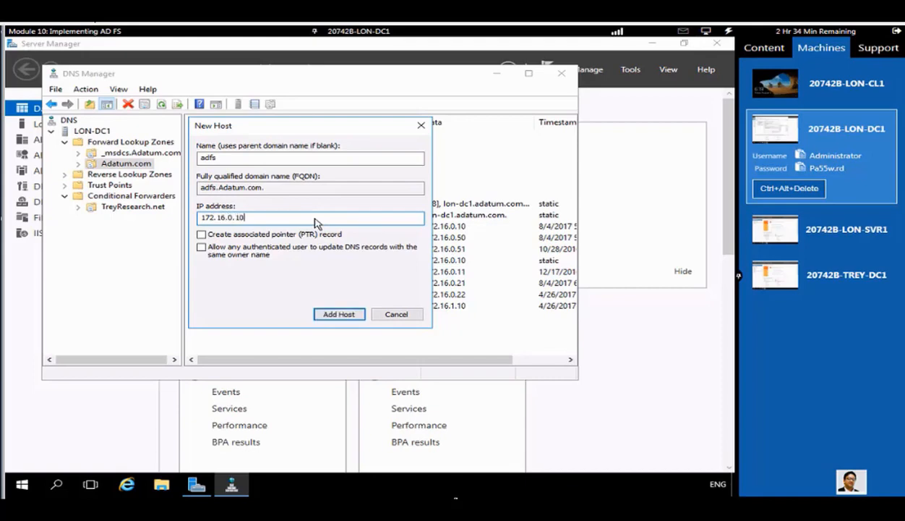
left_click(331, 313)
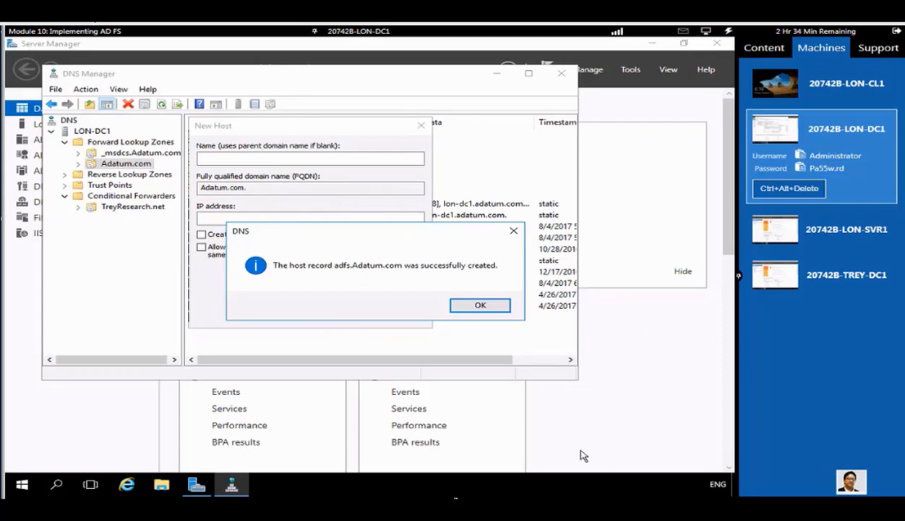
left_click(477, 307)
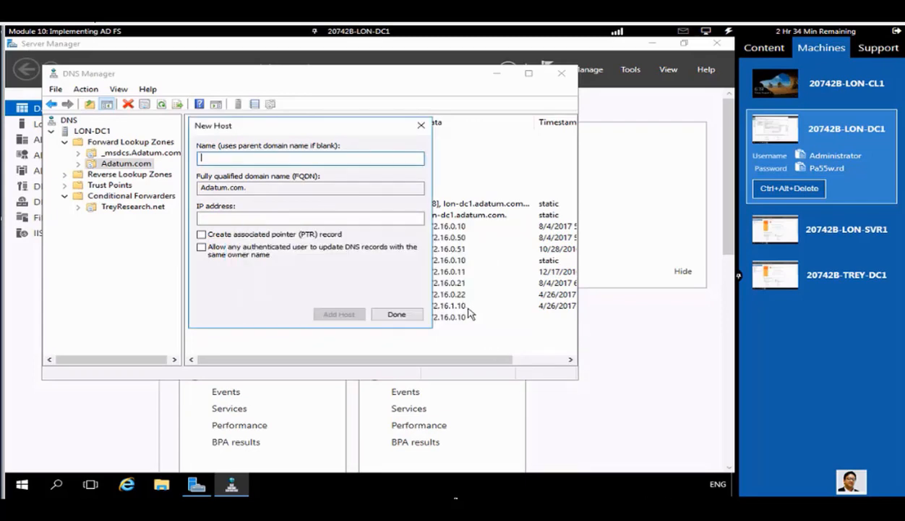
left_click(385, 316)
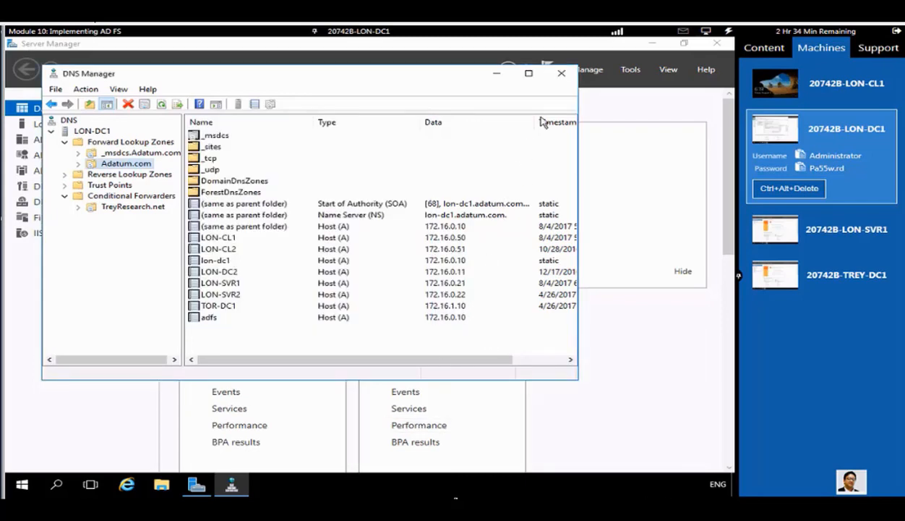
left_click(561, 73)
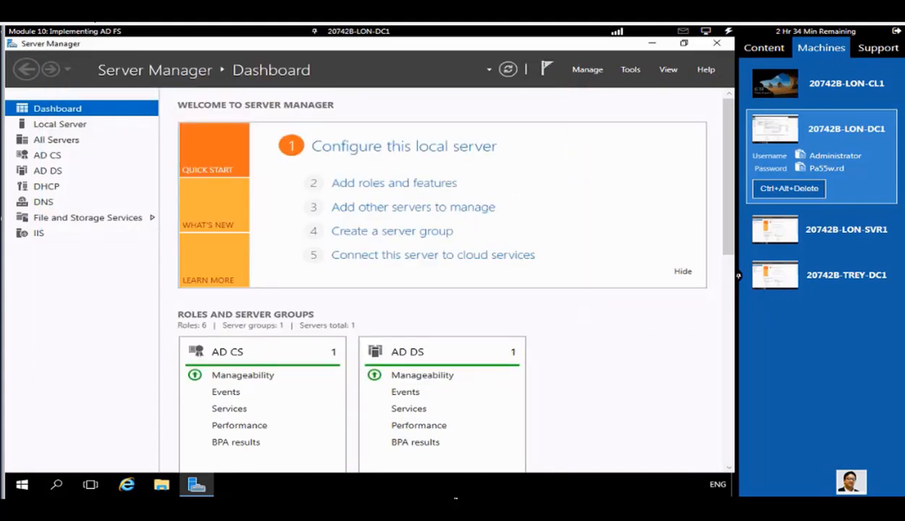
- Run Add-KdsRootKey -EffectiveTime ((Get-Date).AddHours(-10)) in an administrator Windows PowerShell session
right_click(23, 486)
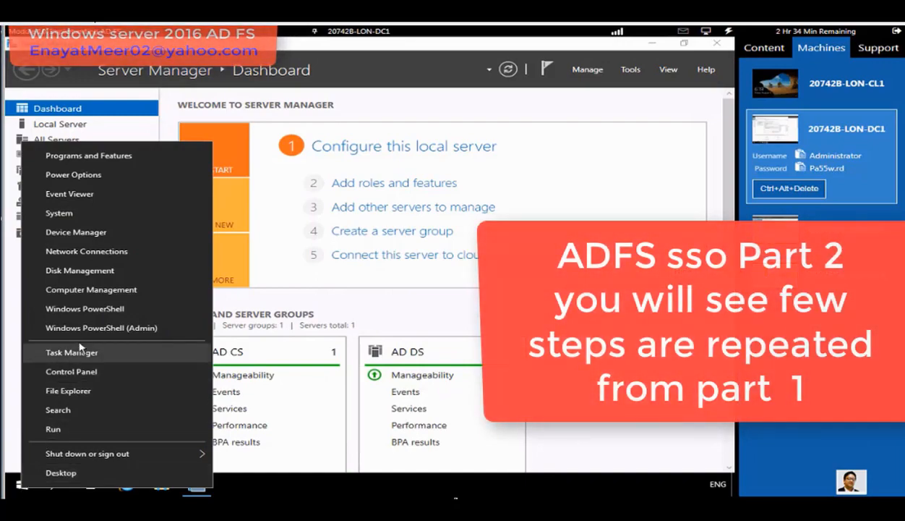
left_click(102, 328)
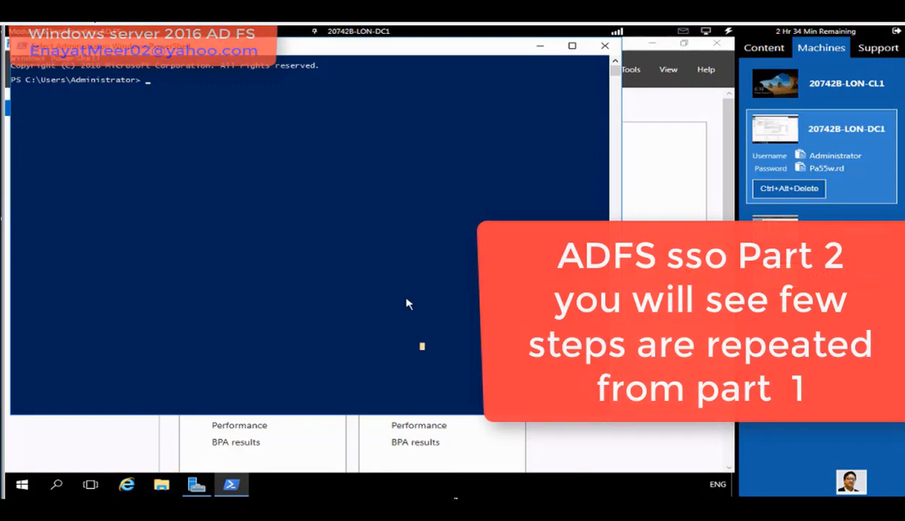
left_click(406, 298)
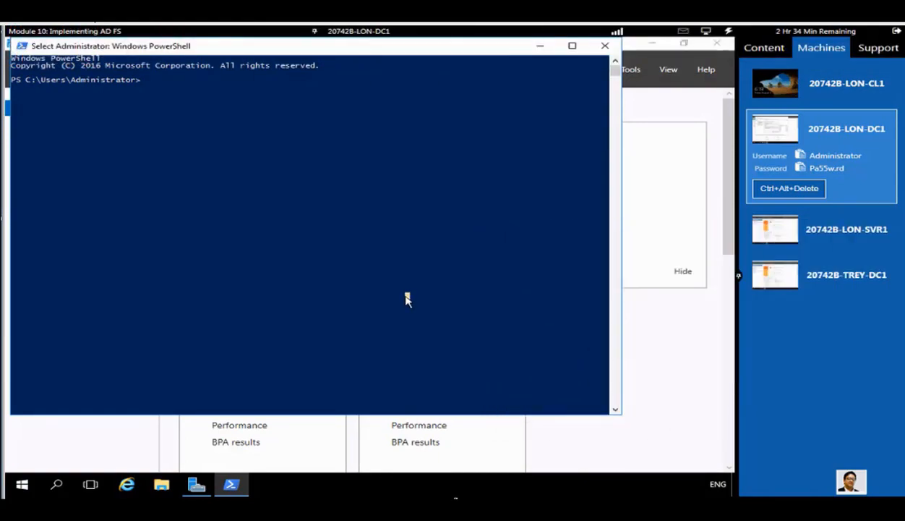
type("Add")
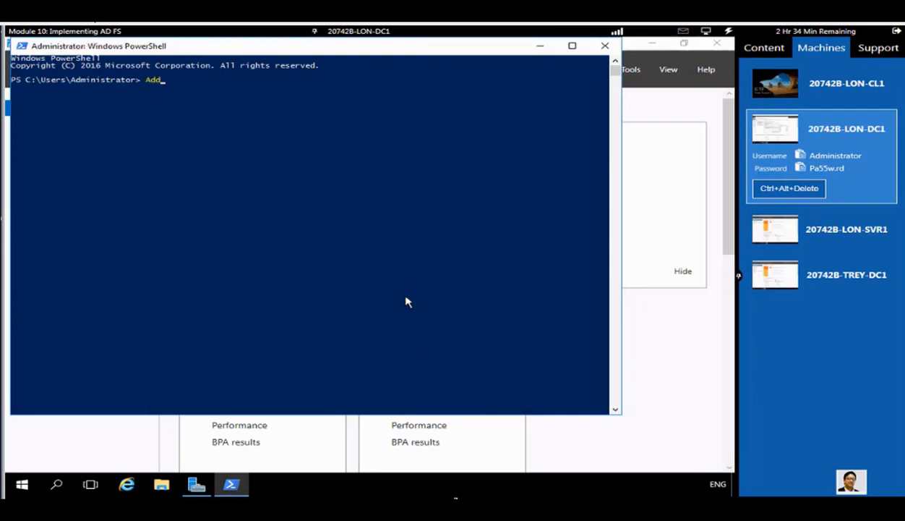
type("-KdsRootKey -Effec")
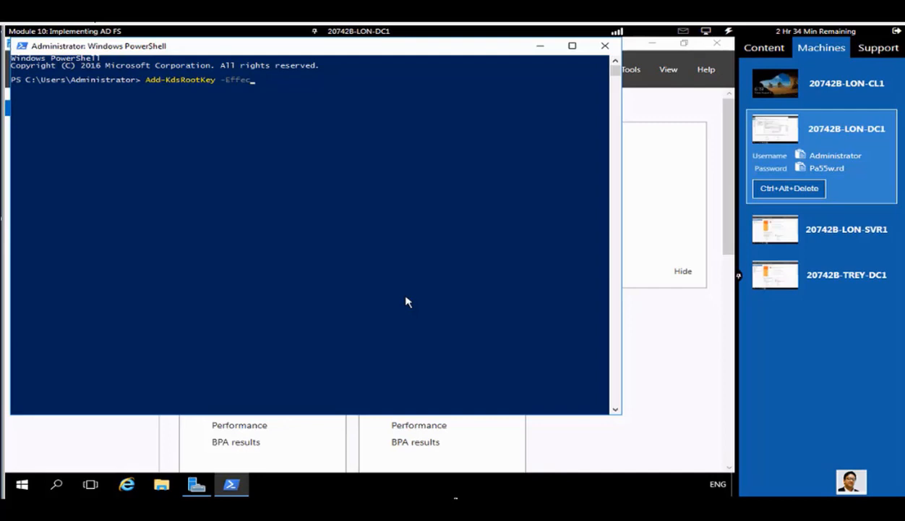
type("tiveTime ((Get-")
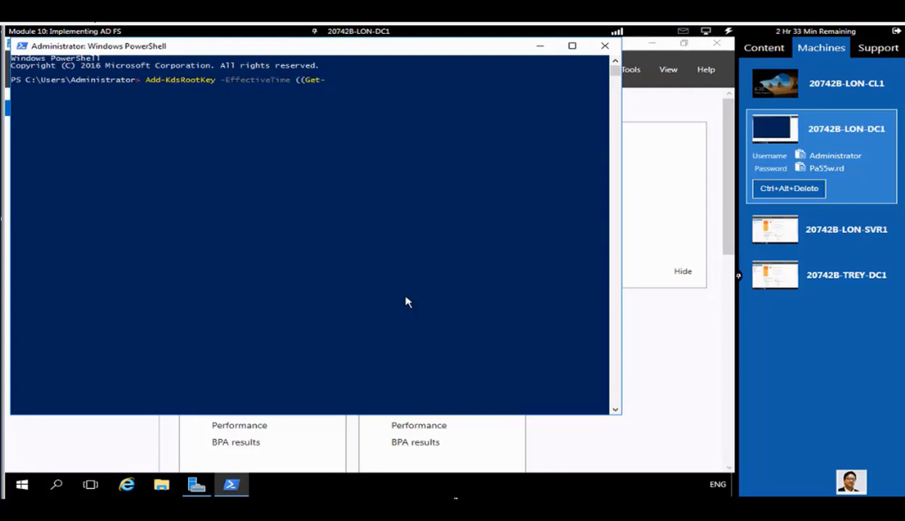
type("Date).AddHours(-10)")
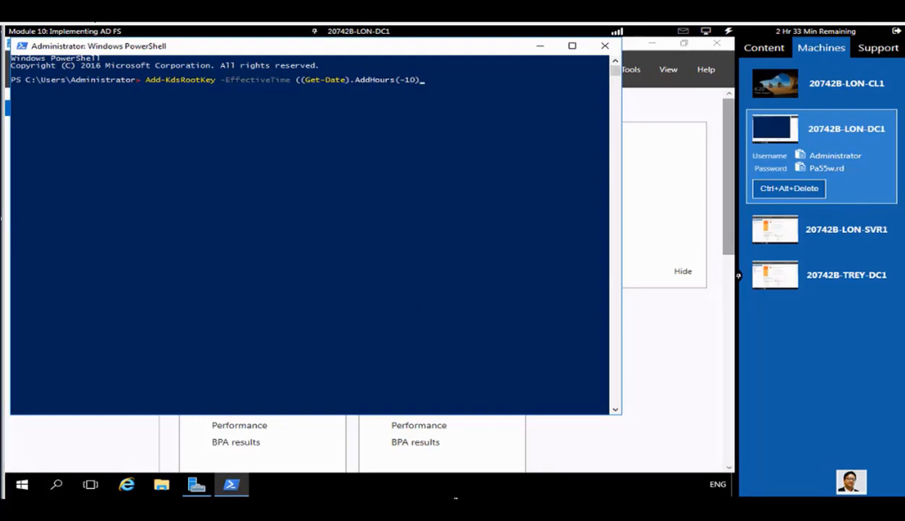
left_click(412, 154)
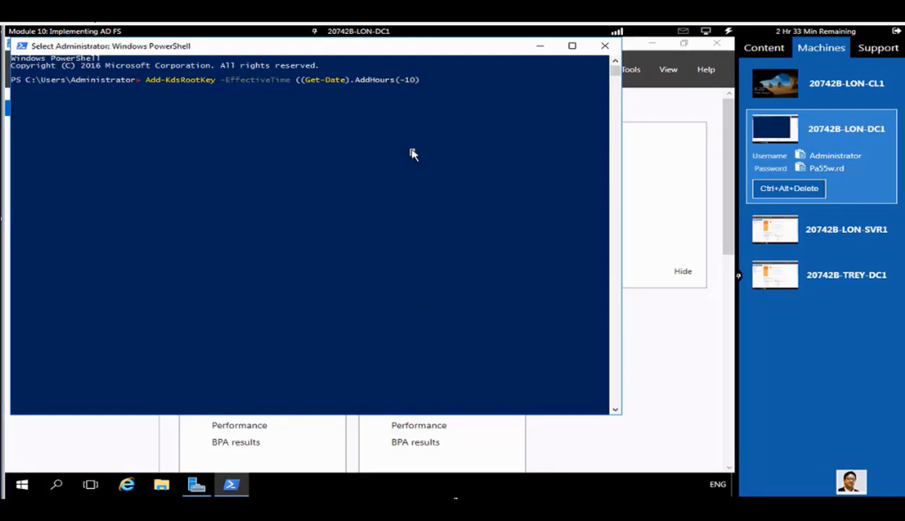
type(")")
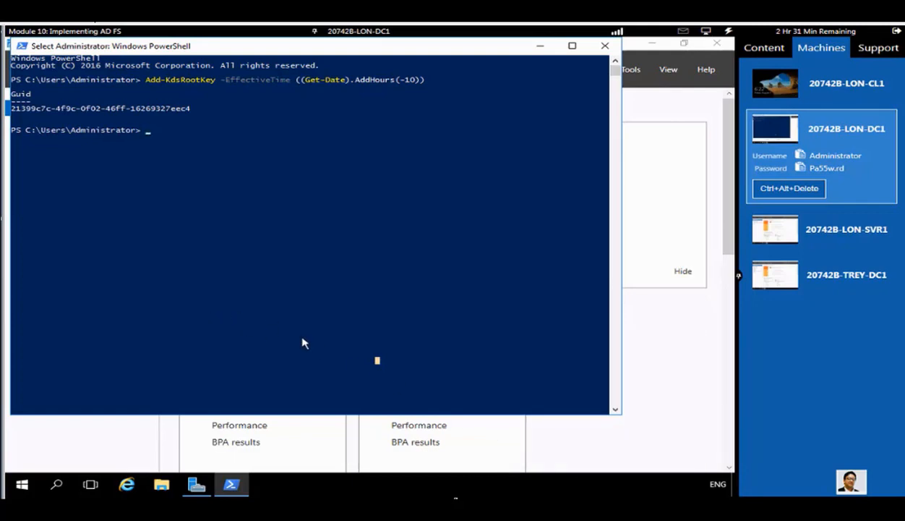
- Return to Server Manager and start adding roles with a role-based or feature-based installation on LON-DC1.Adatum.com
left_click(196, 484)
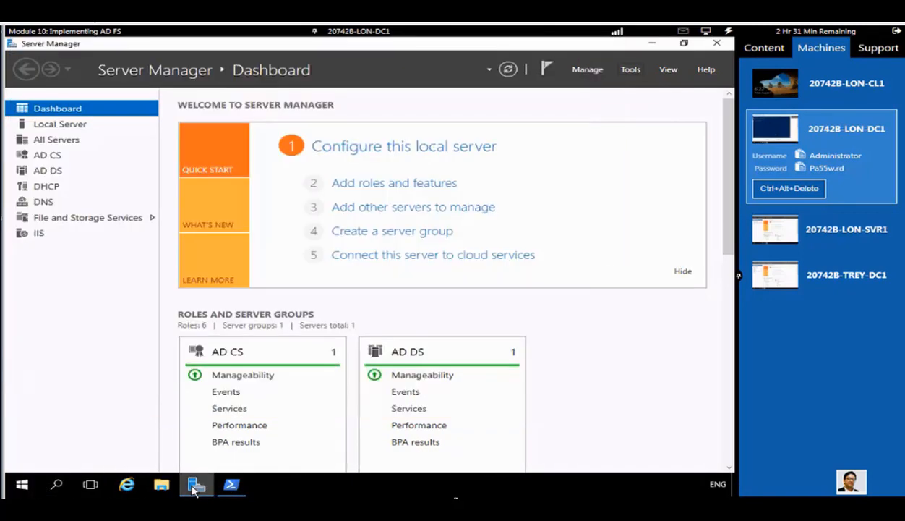
left_click(389, 185)
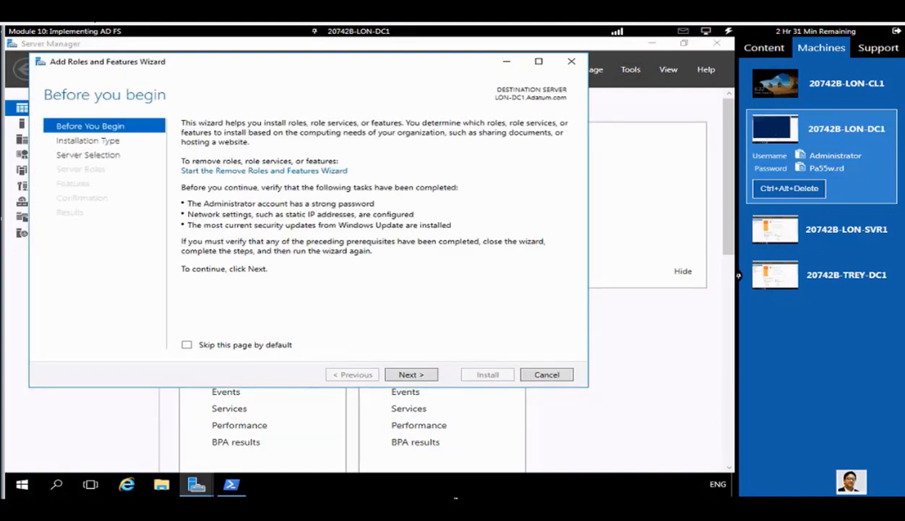
left_click(411, 374)
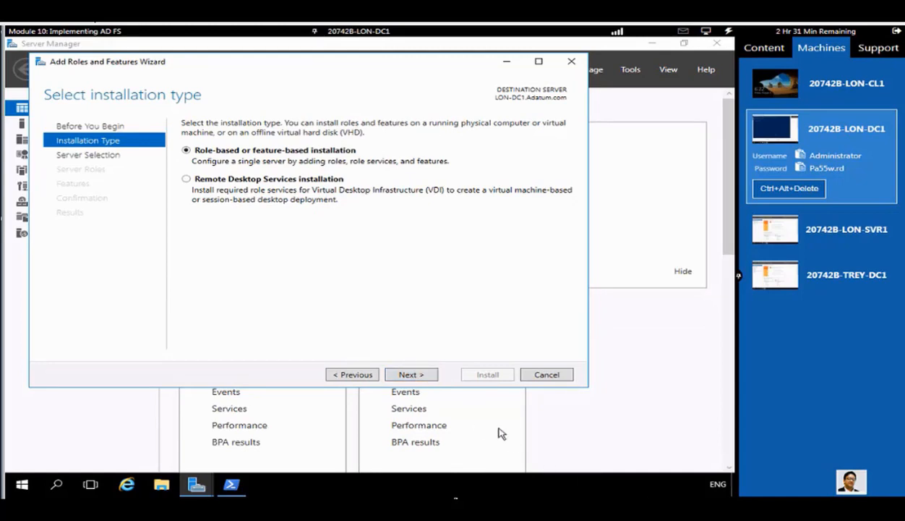
left_click(426, 374)
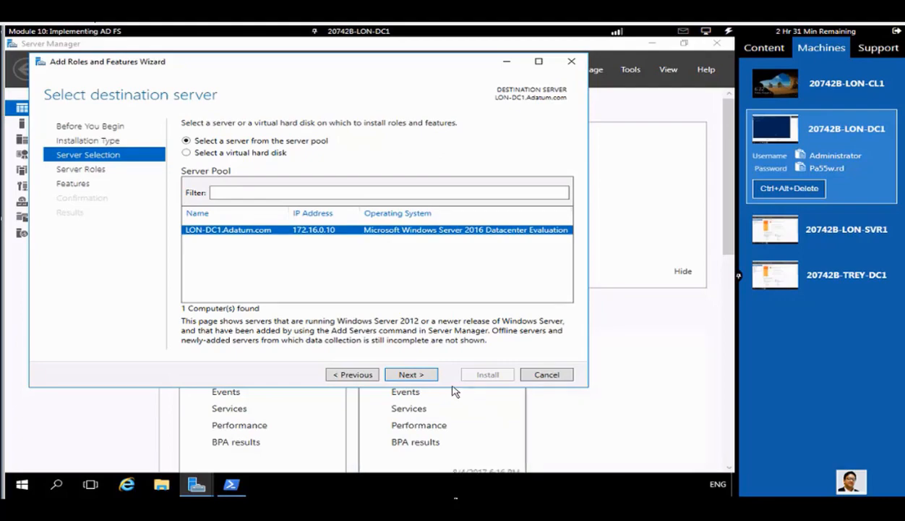
left_click(428, 375)
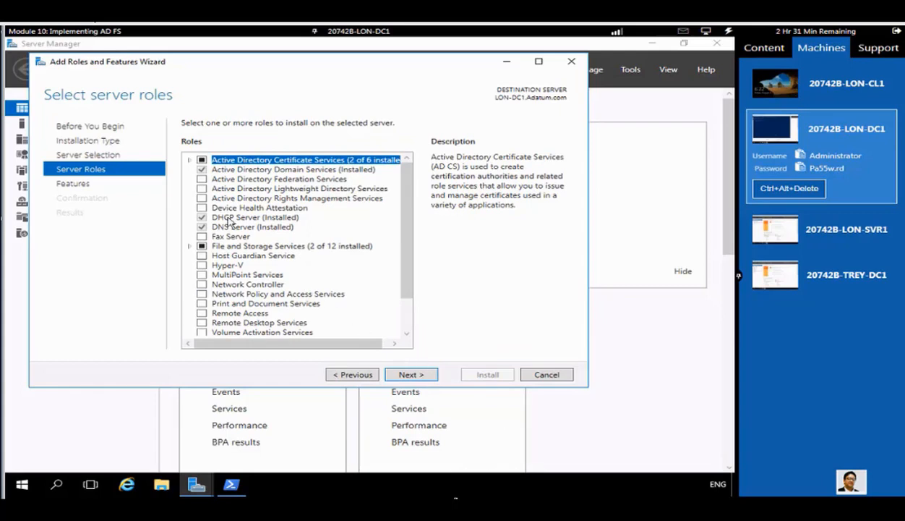
- Install the Active Directory Federation Services role without additional features, and close the wizard once installation finishes
left_click(202, 178)
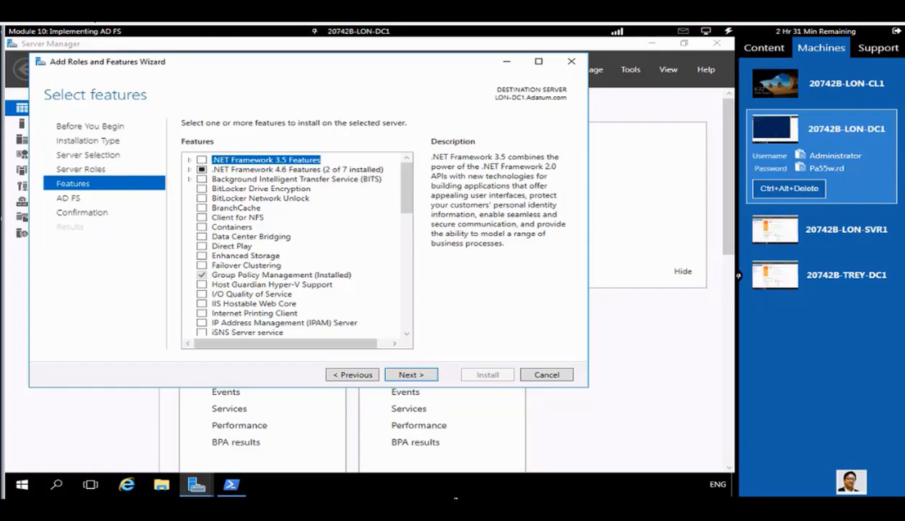
left_click(418, 376)
left_click(420, 378)
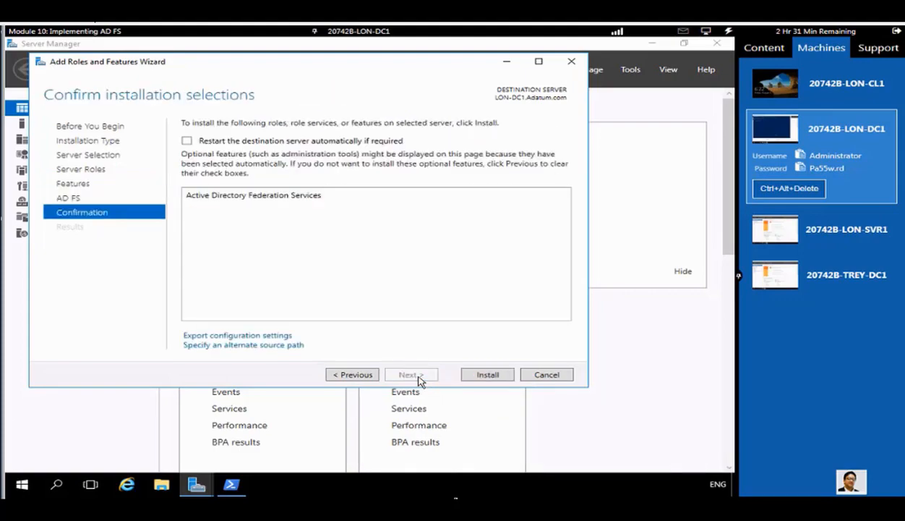
left_click(486, 375)
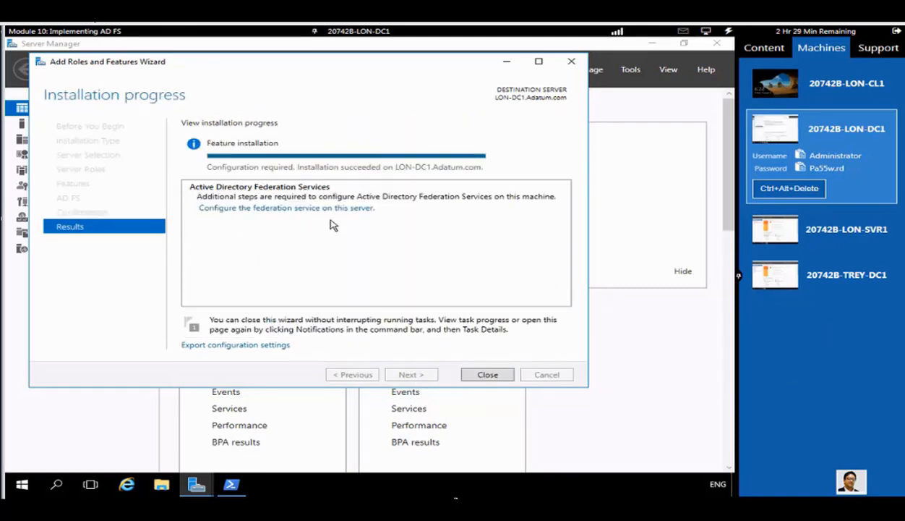
left_click(488, 377)
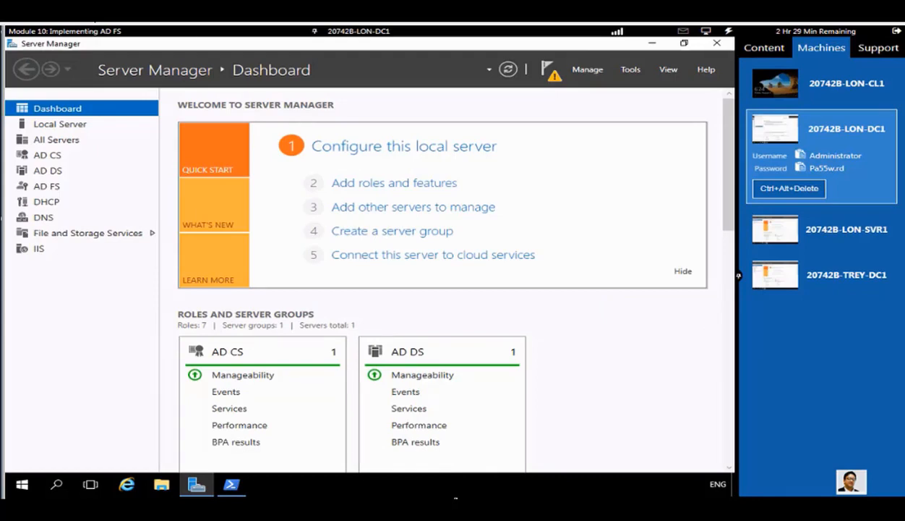
- Start configuring the federation service on LON-DC1 as the first federation server in a farm, using the current ADATUM\Administrator account
left_click(551, 74)
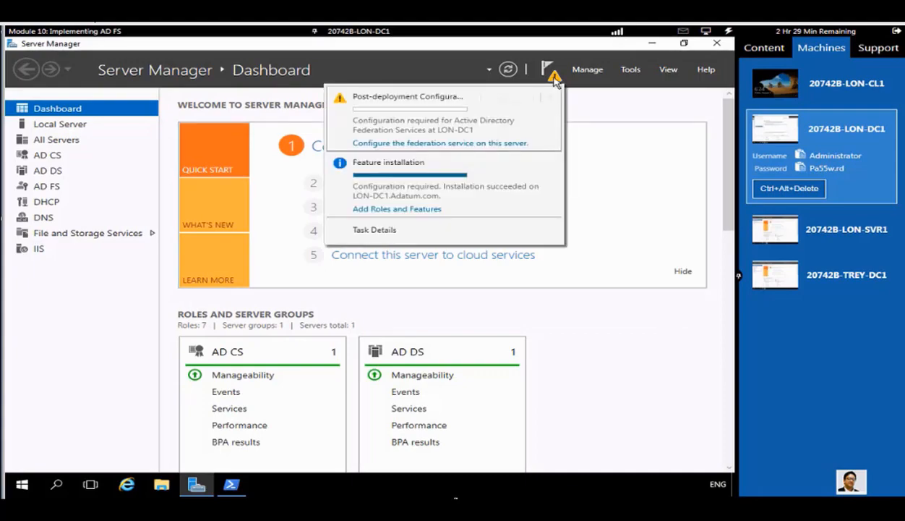
left_click(457, 144)
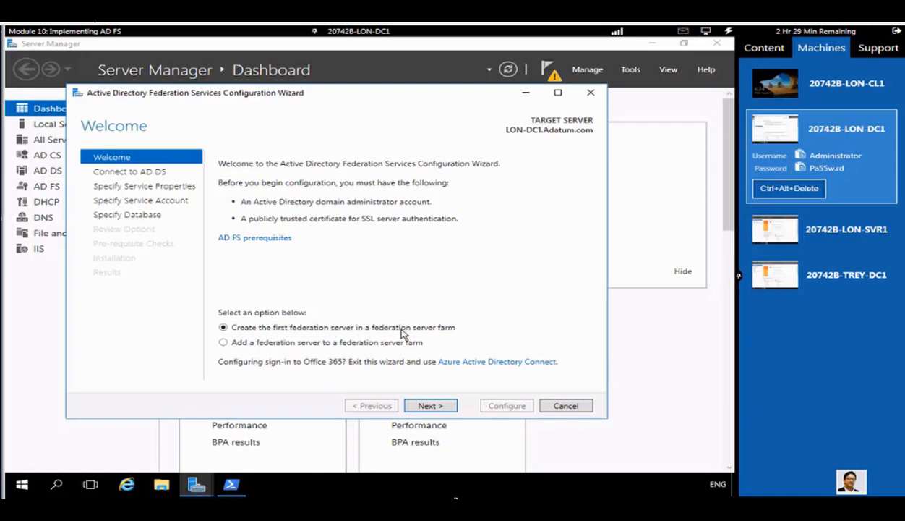
left_click(433, 405)
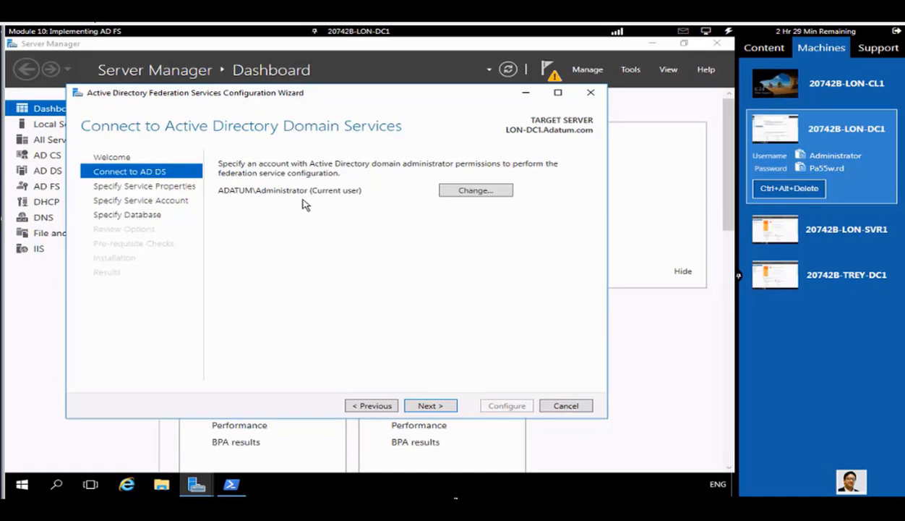
left_click(428, 405)
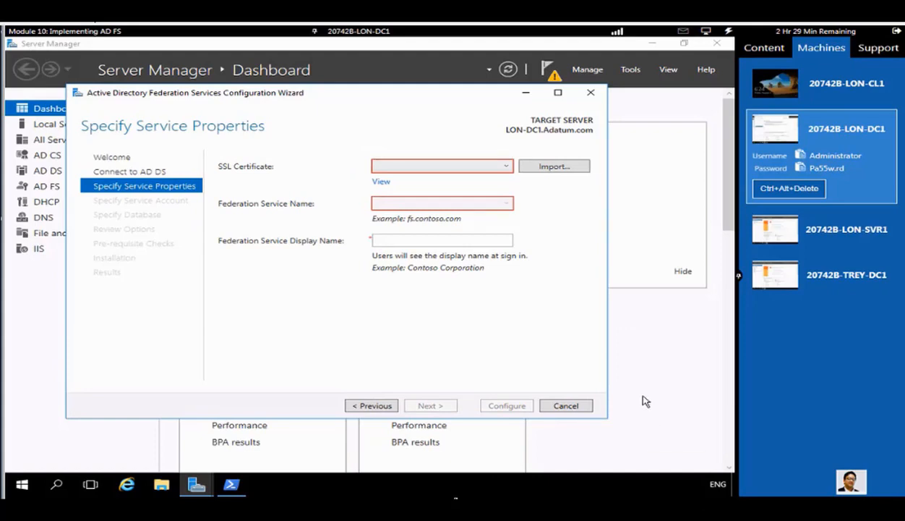
- Use the adfs.adatum.com SSL certificate and set the federation service display name to A. Datum Corporation
left_click(507, 167)
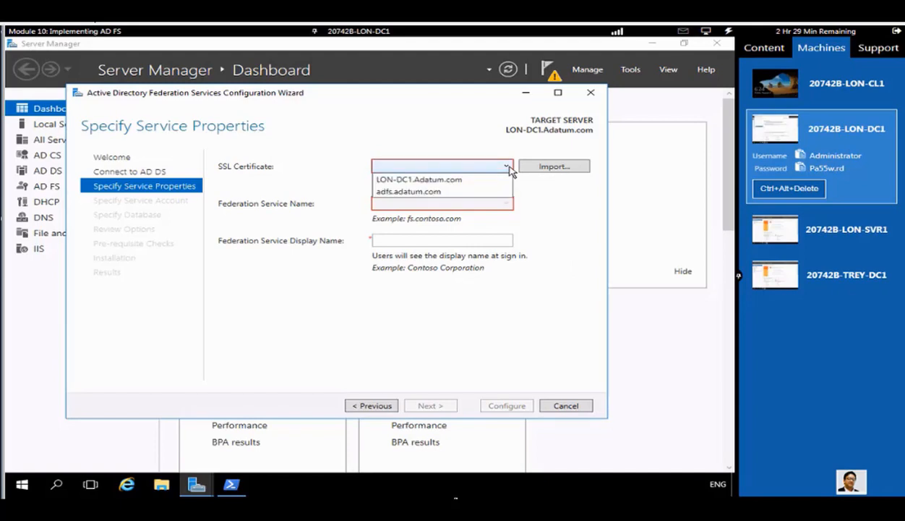
left_click(465, 191)
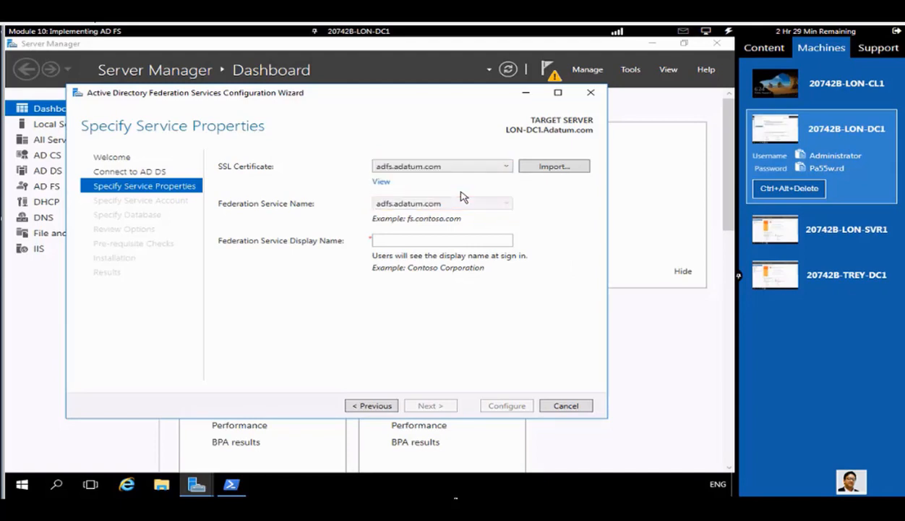
left_click(442, 241)
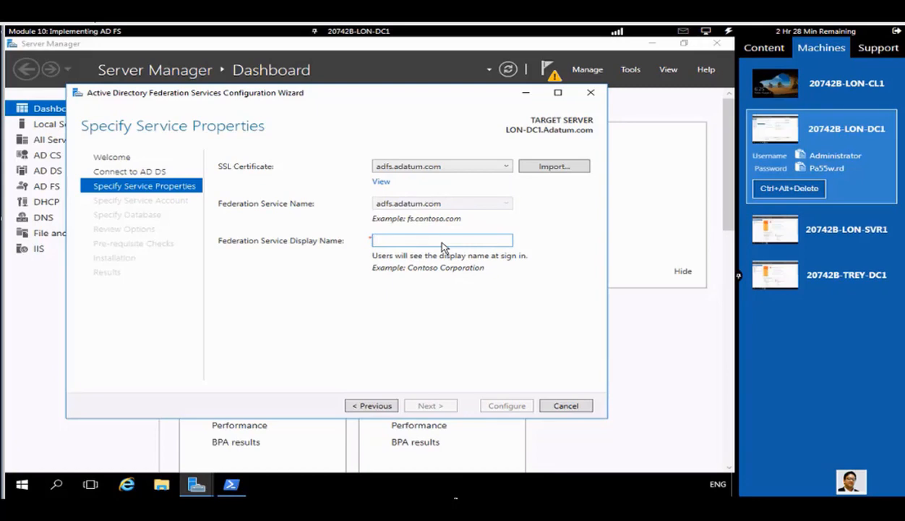
type("A.")
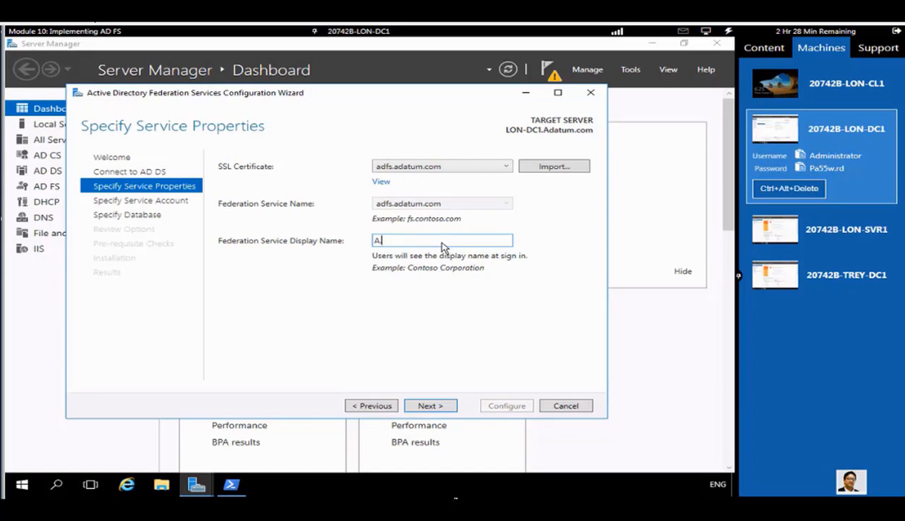
type(" Datum Corporation")
left_click(434, 405)
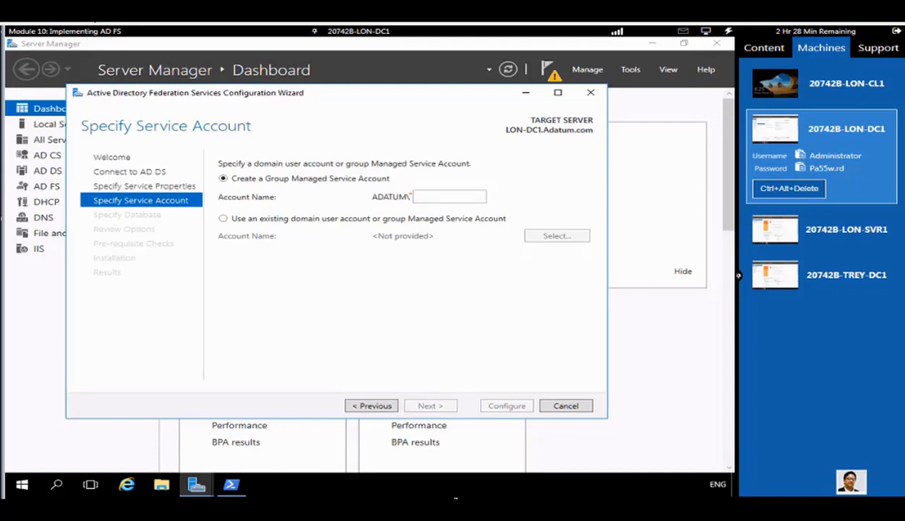
- Name the new Group Managed Service Account ADFSService in the ADATUM domain
left_click(421, 196)
type("AD")
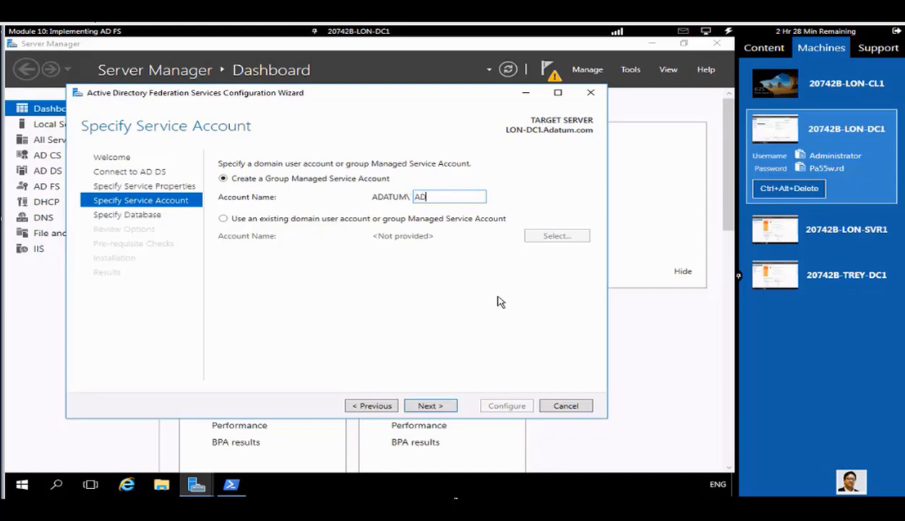
type("FSService")
- Switch to Windows PowerShell and open Active Directory Users and Computers with dsa.msc
left_click(232, 485)
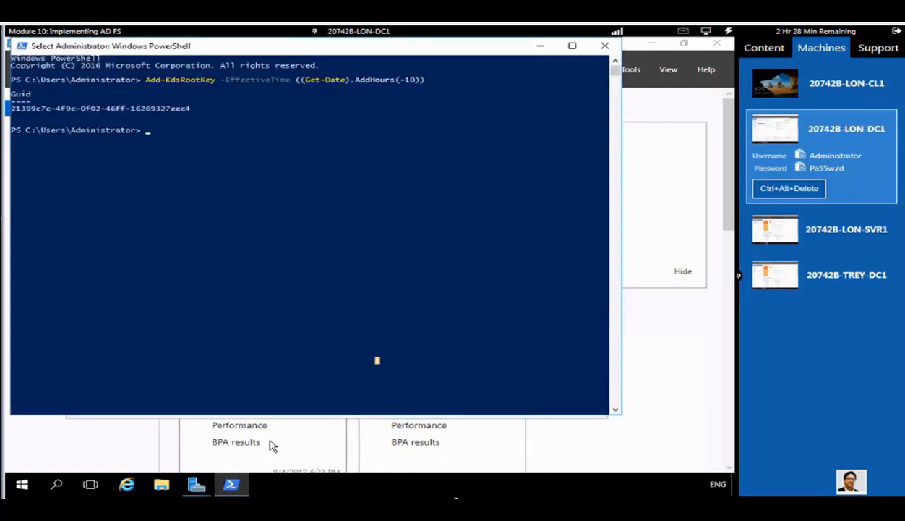
type("e")
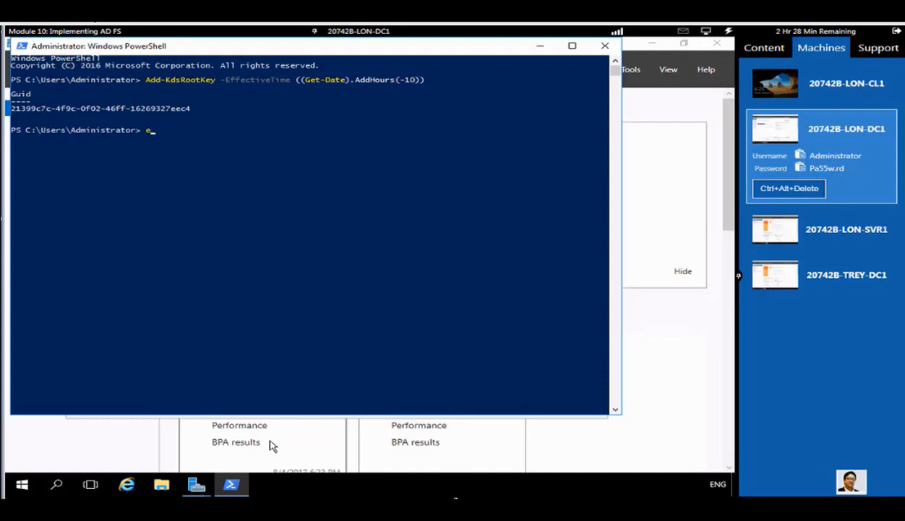
key("BackSpace")
type("dsa.masc")
key("Return")
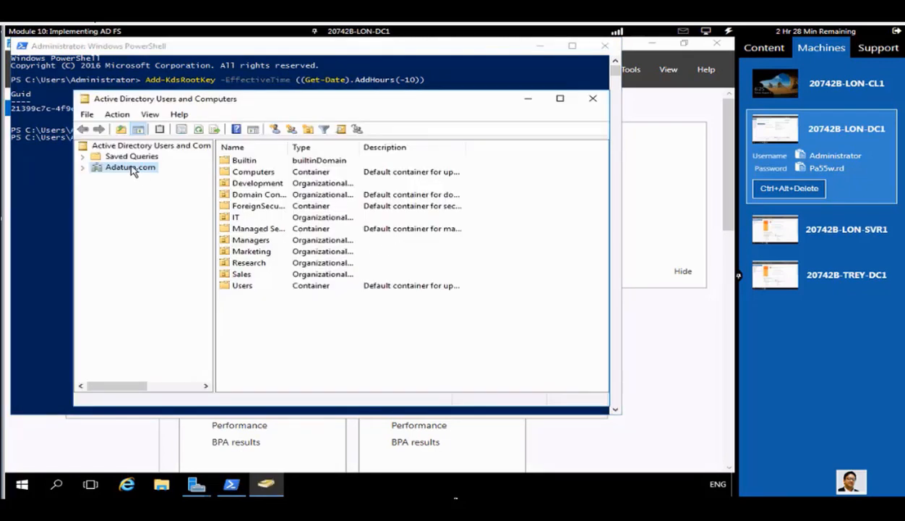
- Search the Adatum.com domain's users, contacts and groups for adfsservice
right_click(131, 169)
left_click(157, 186)
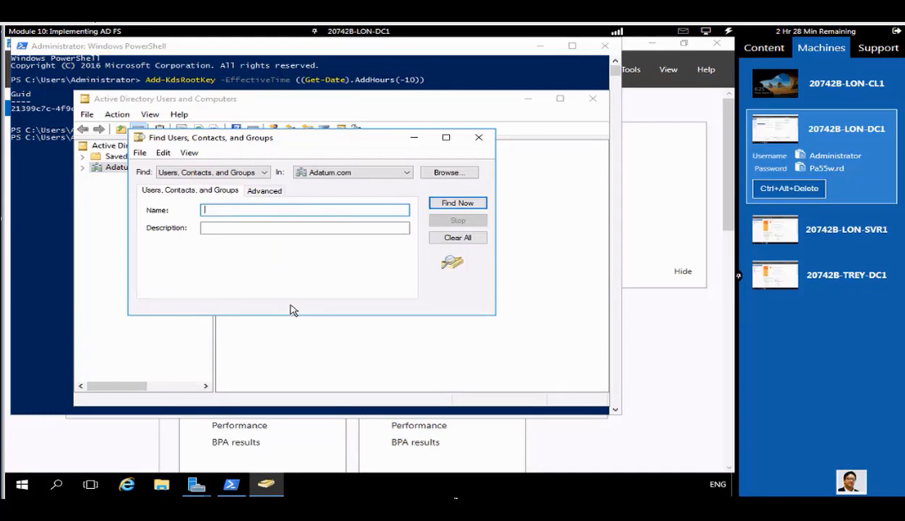
type("adfs")
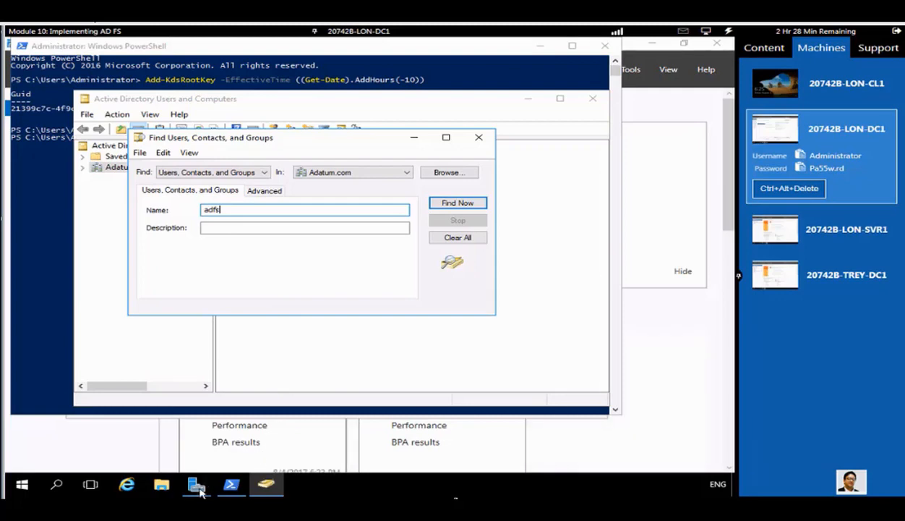
mouse_move(200, 490)
left_click(247, 440)
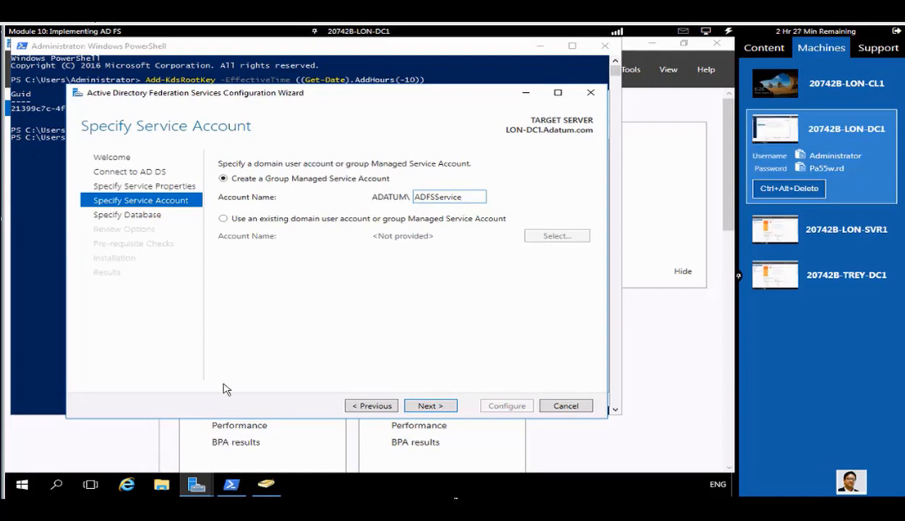
left_click(267, 483)
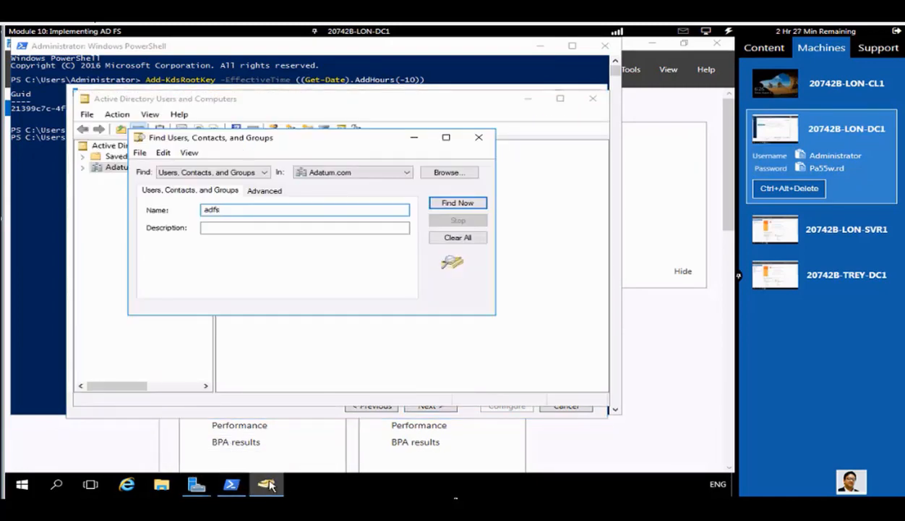
type("service")
left_click(470, 204)
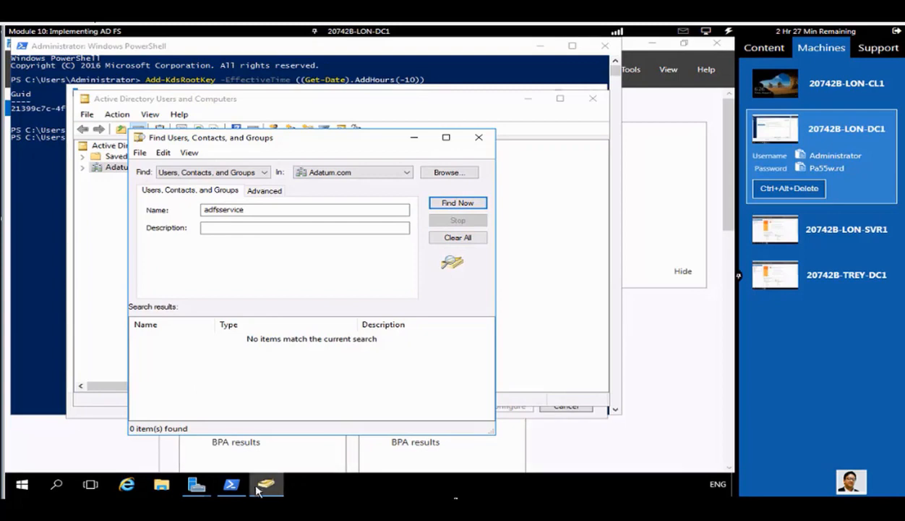
- Return to the AD FS configuration wizard, store the configuration in Windows Internal Database, and proceed through the review to the prerequisite checks
left_click(196, 484)
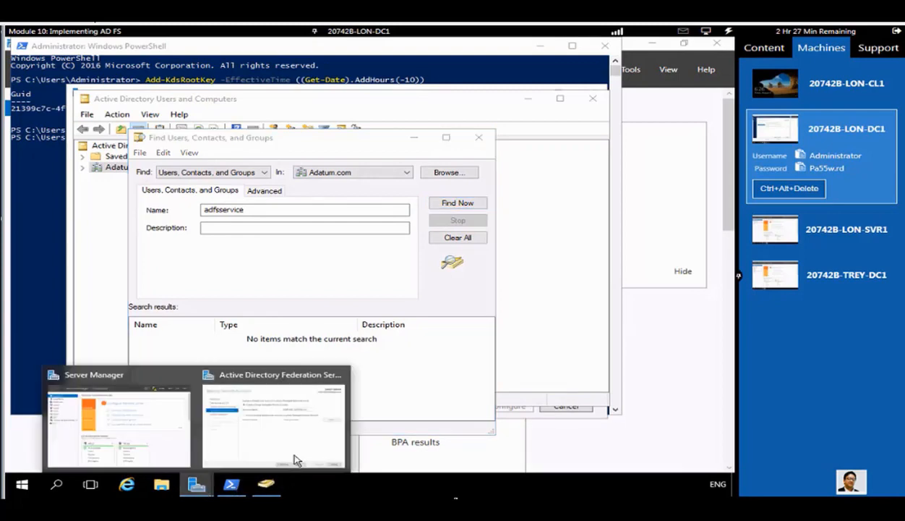
left_click(297, 460)
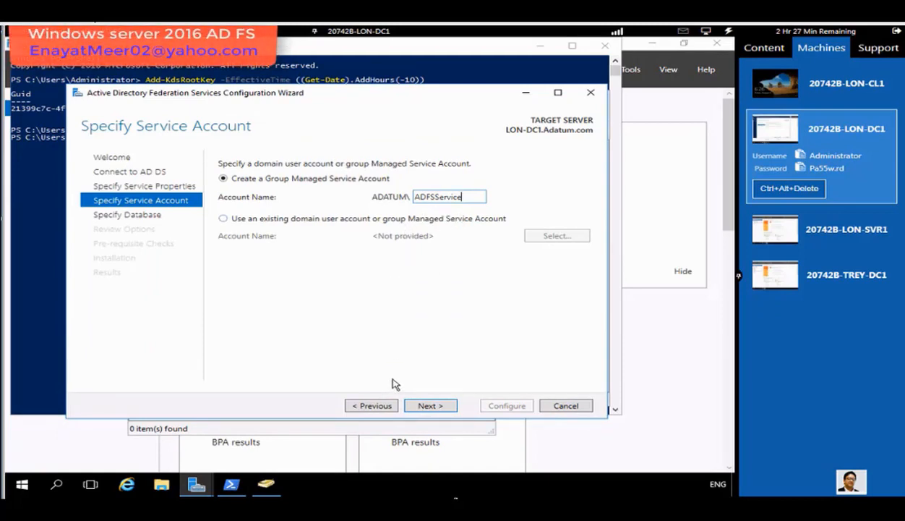
left_click(428, 407)
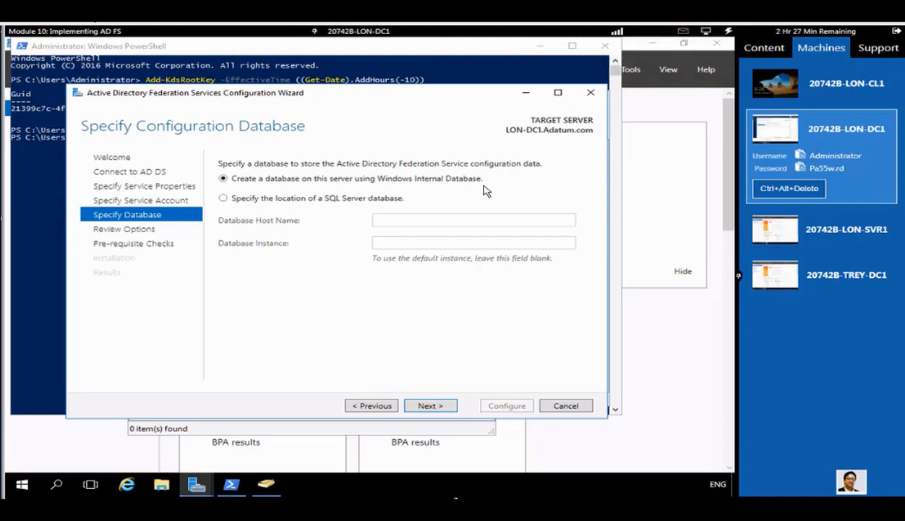
left_click(431, 406)
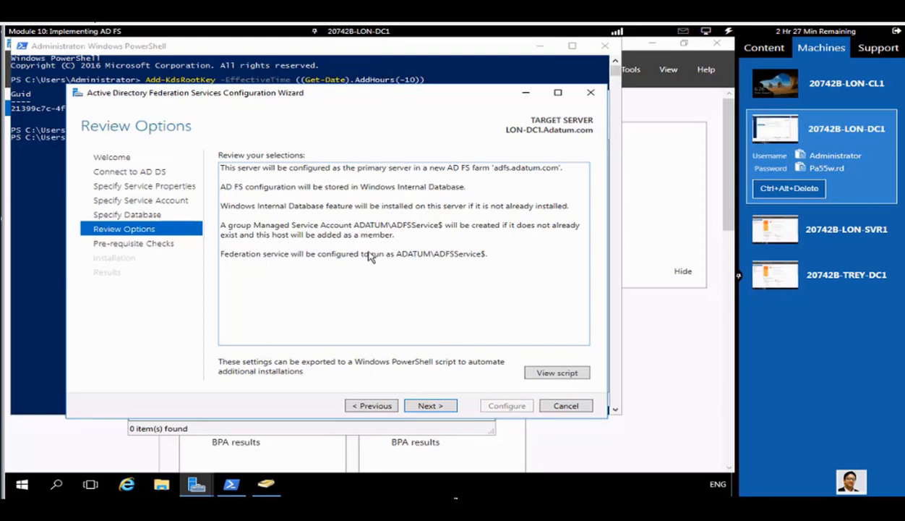
left_click(428, 405)
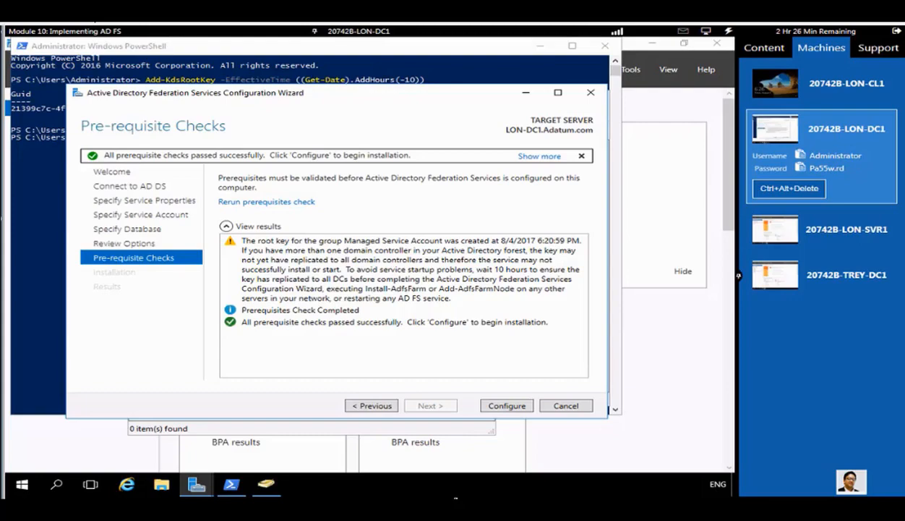
- Run the AD FS configuration, then close the wizard and Active Directory Users and Computers
left_click(506, 406)
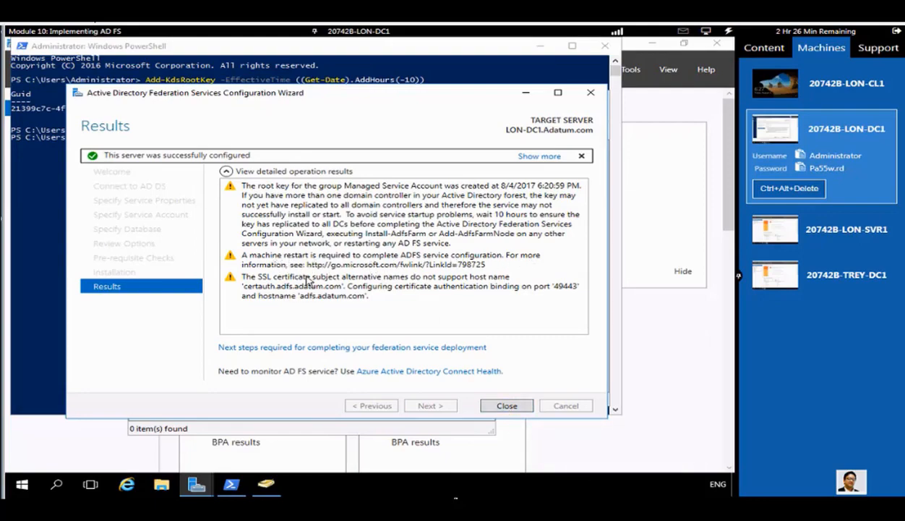
left_click(504, 407)
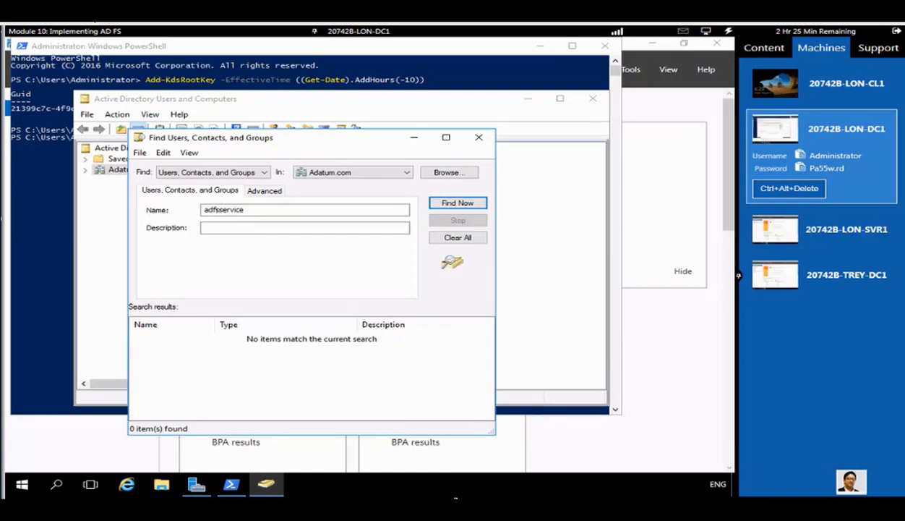
left_click(593, 99)
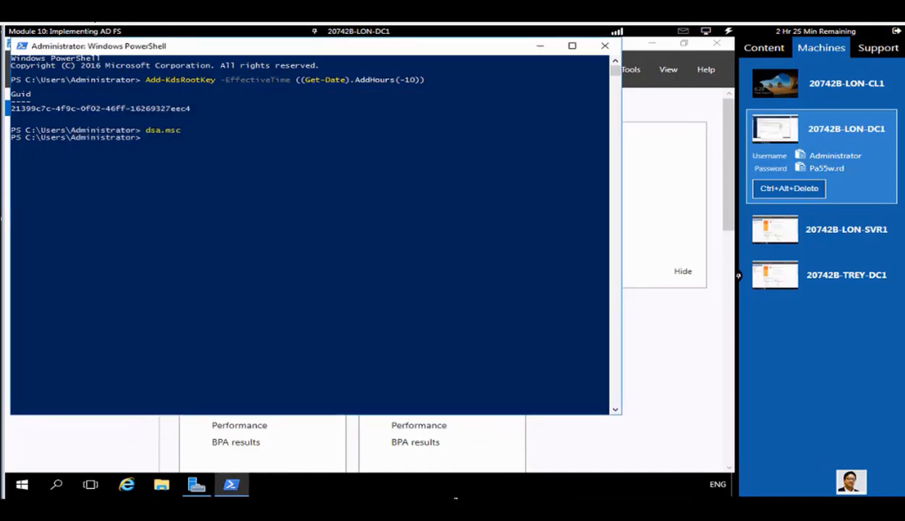
- Switch to the 20742B-LON-CL1 machine and sign in as ADATUM\Administrator by pasting the account password
left_click(856, 92)
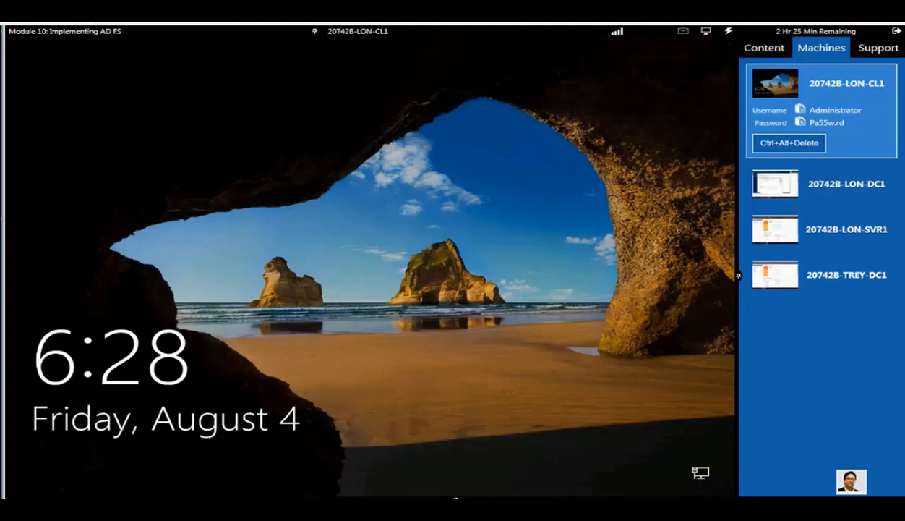
left_click(729, 31)
left_click(730, 47)
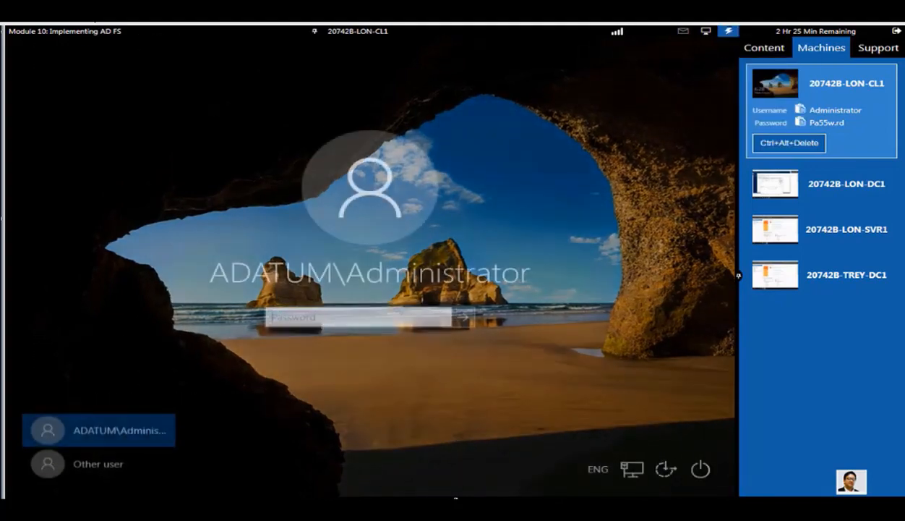
left_click(731, 32)
mouse_move(745, 80)
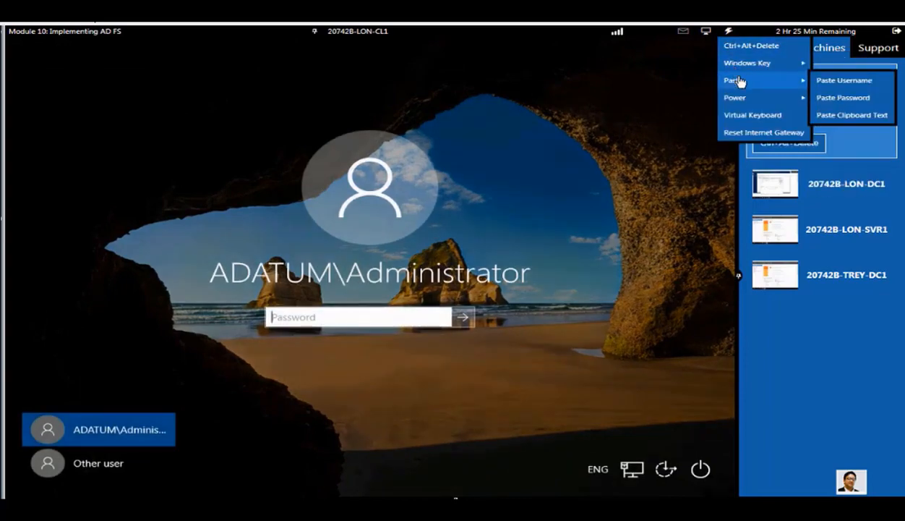
left_click(816, 99)
left_click(462, 316)
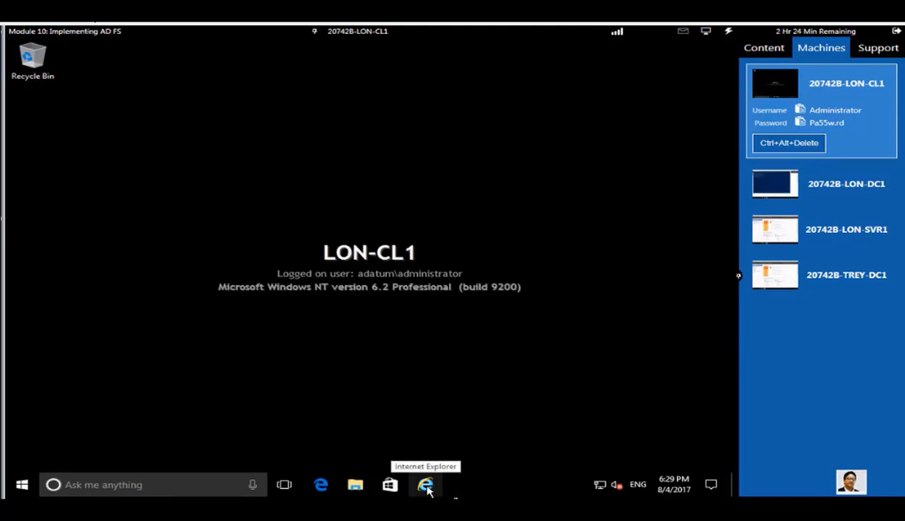
left_click(427, 489)
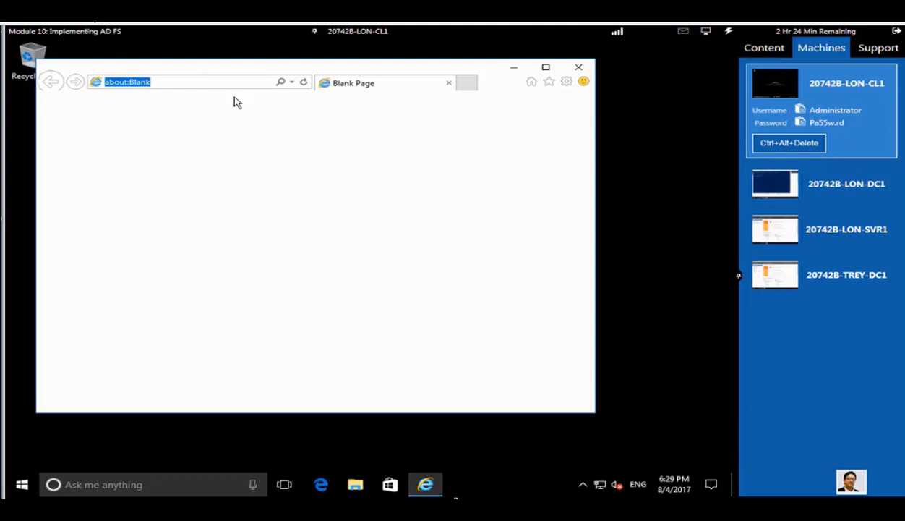
type("htt")
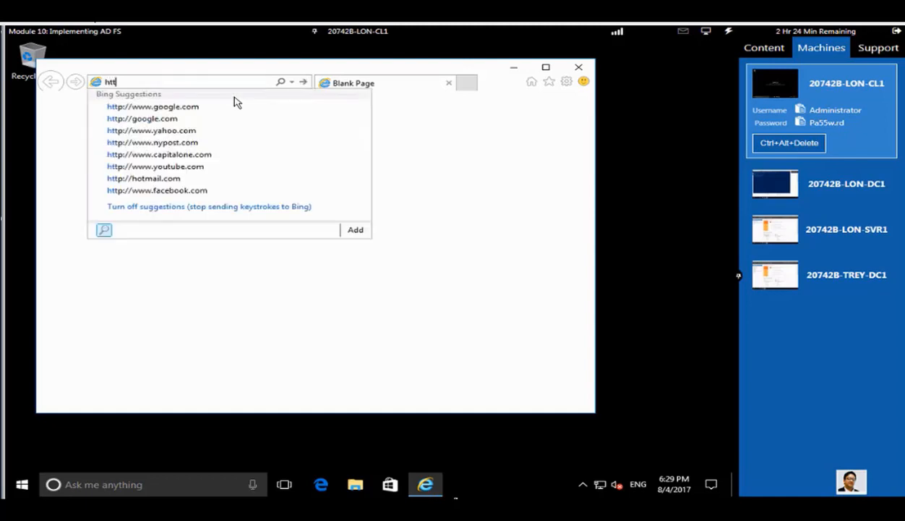
type("ps:")
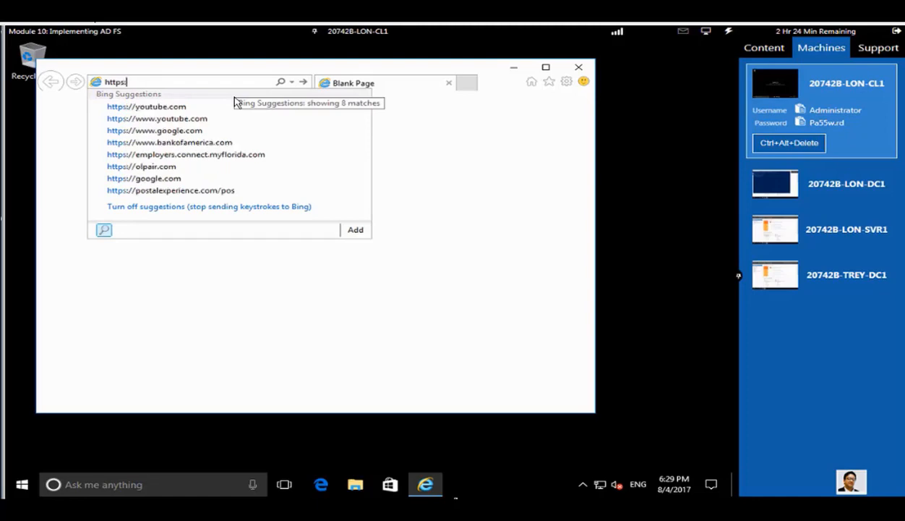
type("//adf")
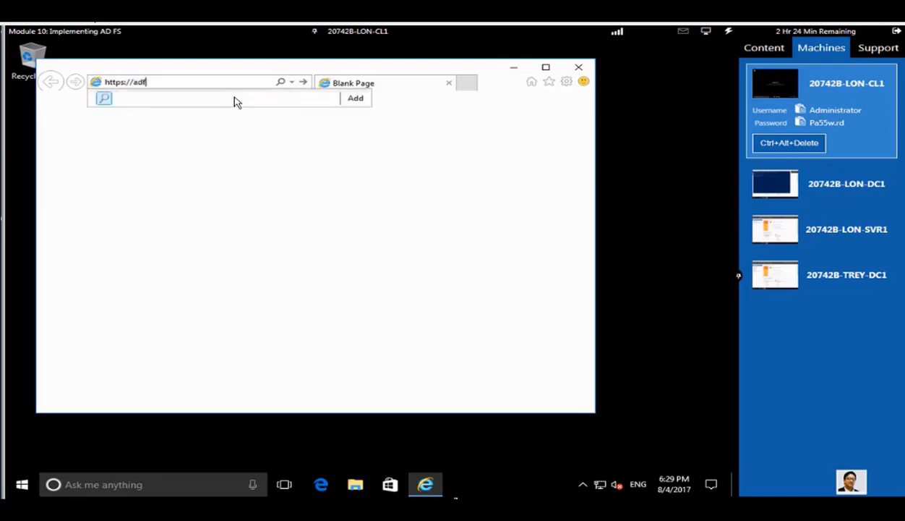
type("s.adatum.com/federationme")
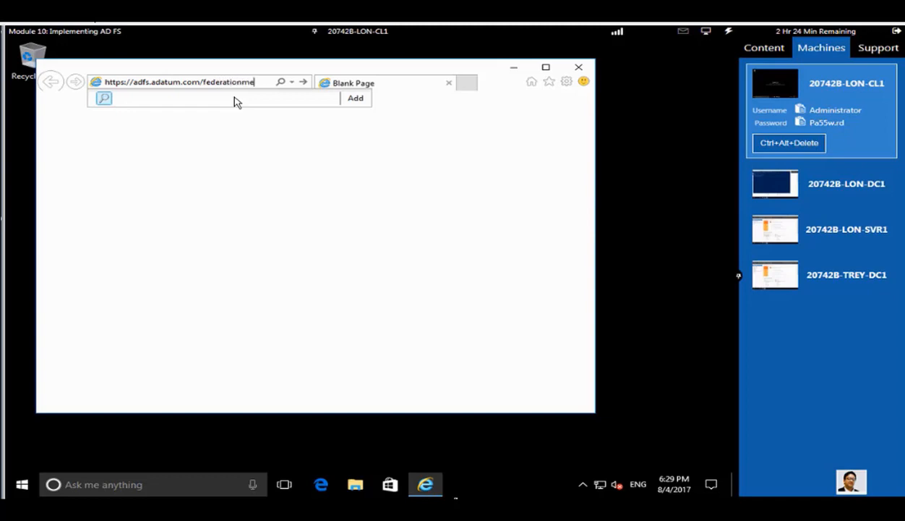
type("tadata")
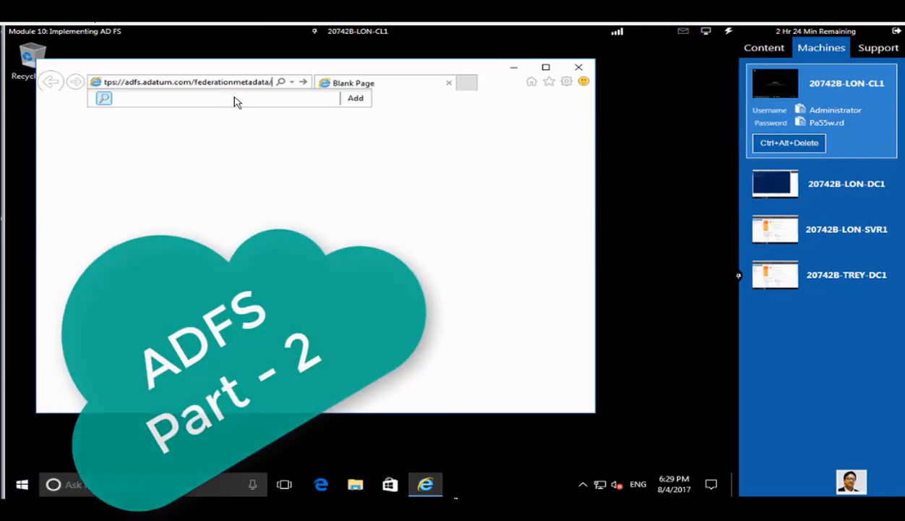
type("/2007-")
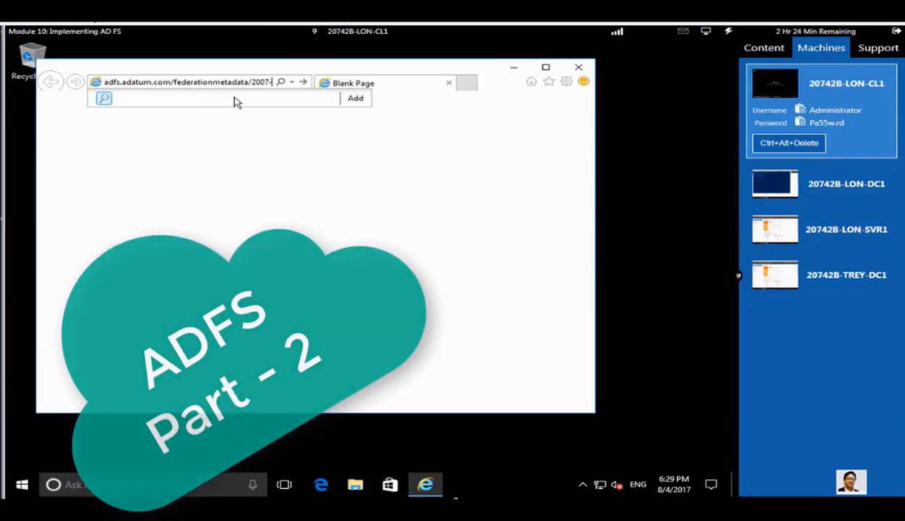
type("06/")
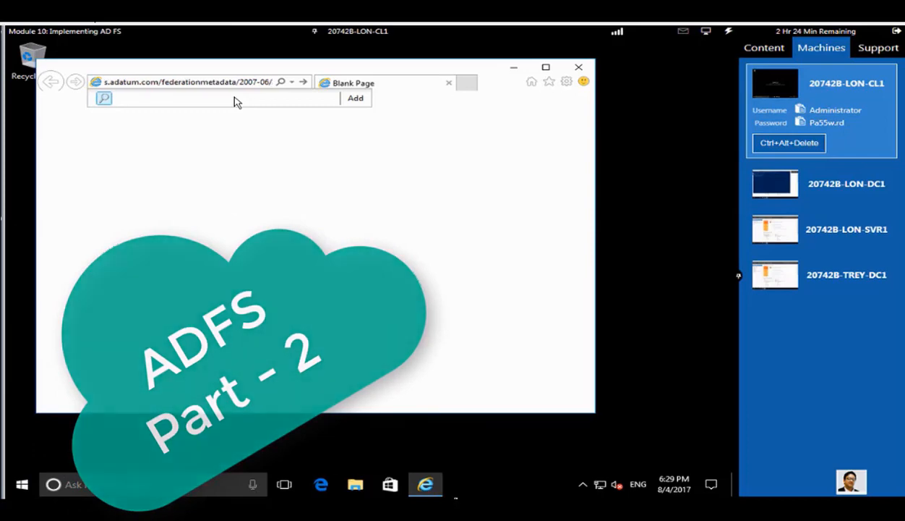
type("federa")
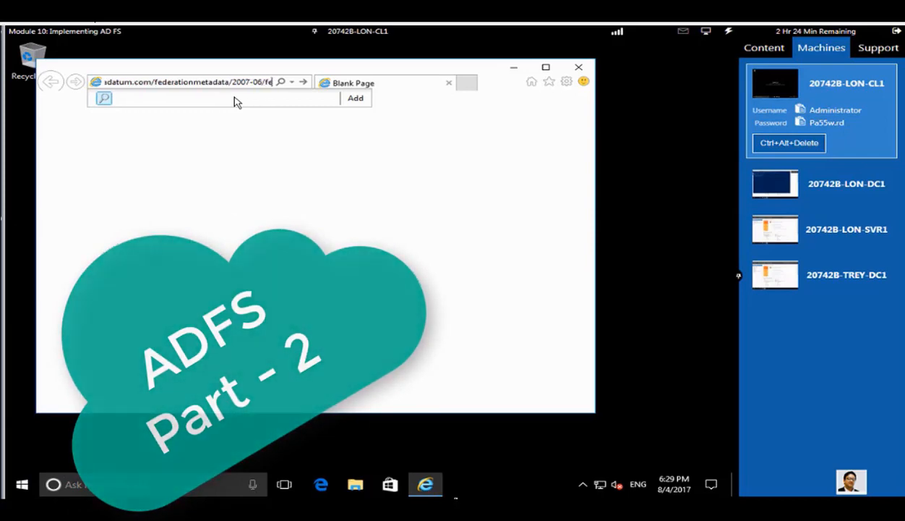
type("tionmetad")
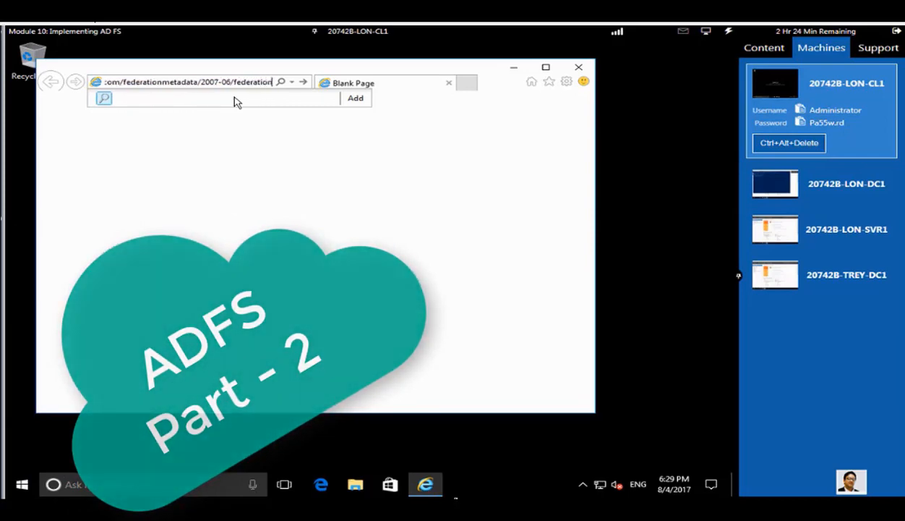
type("ata")
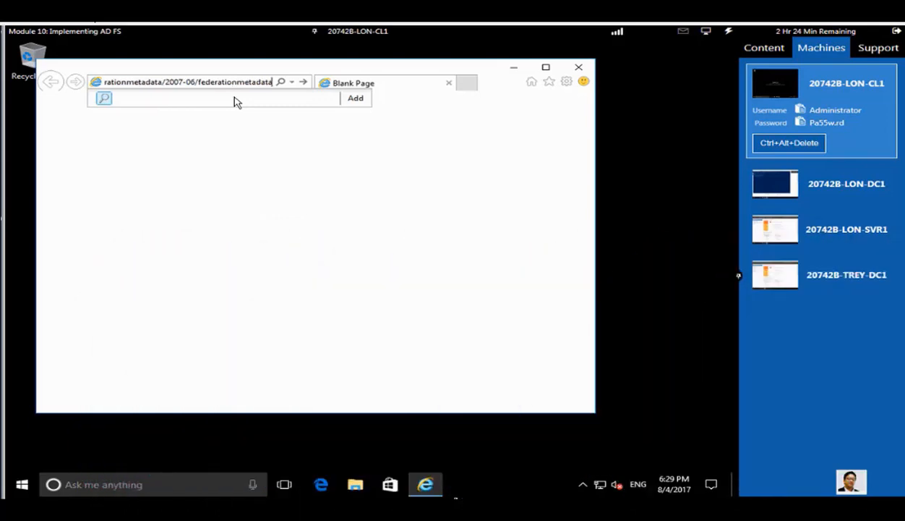
type(".xml")
key("Return")
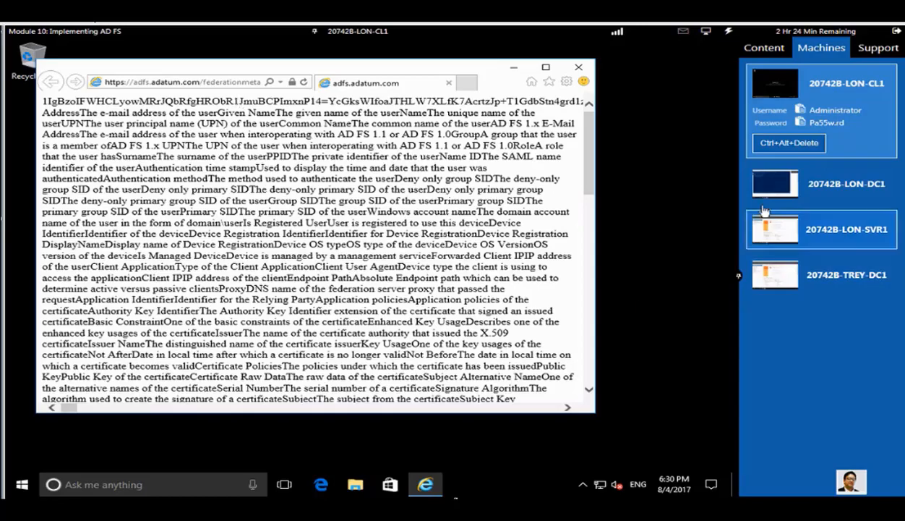
left_click_drag(586, 161, 570, 368)
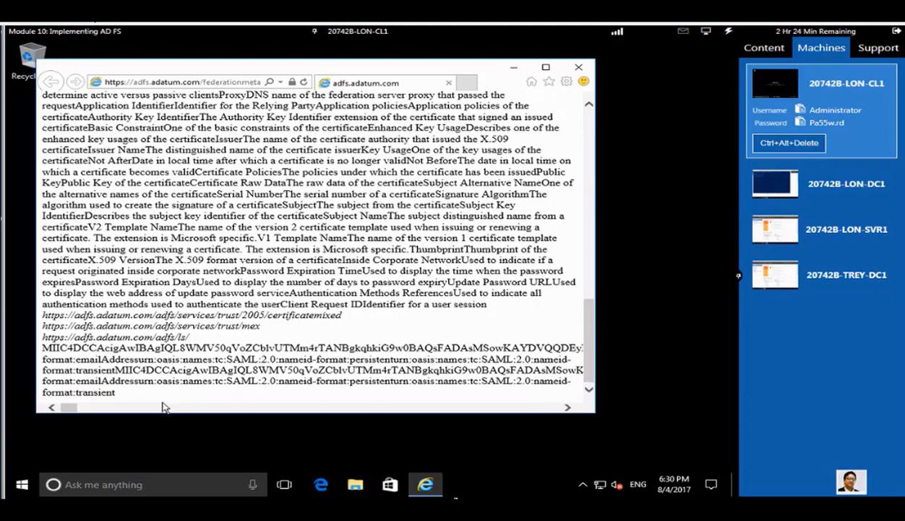
left_click_drag(65, 407, 9, 399)
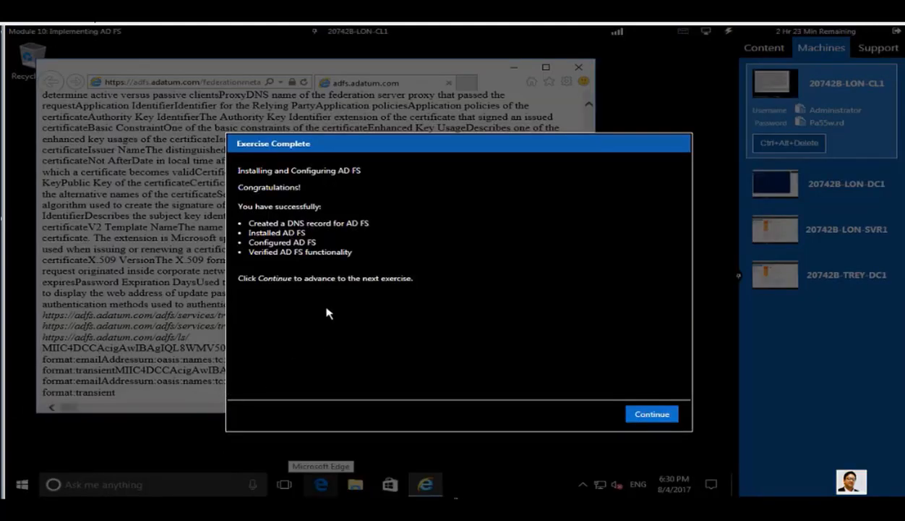
- Review the completed exercise summary, advance to the Configuring an Internal Application for AD FS exercise, and read and dismiss its introduction
left_click_drag(247, 221, 380, 255)
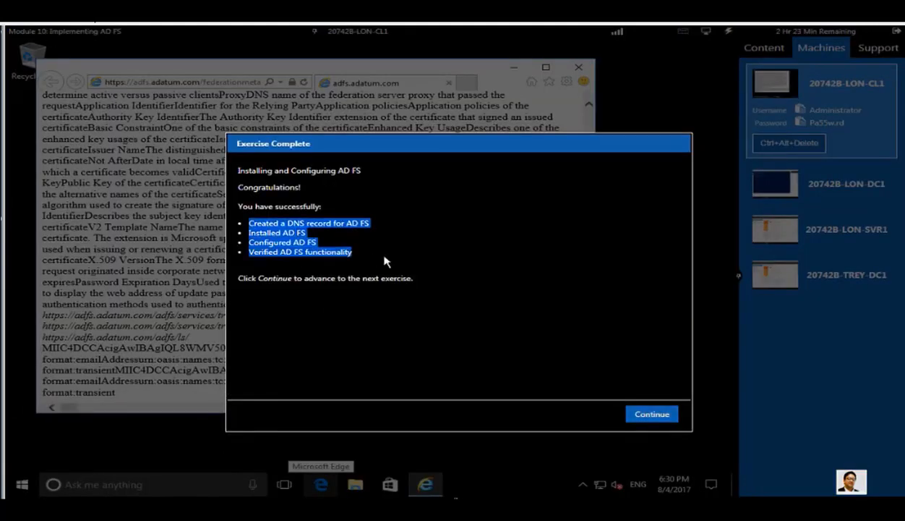
left_click(412, 341)
left_click(653, 415)
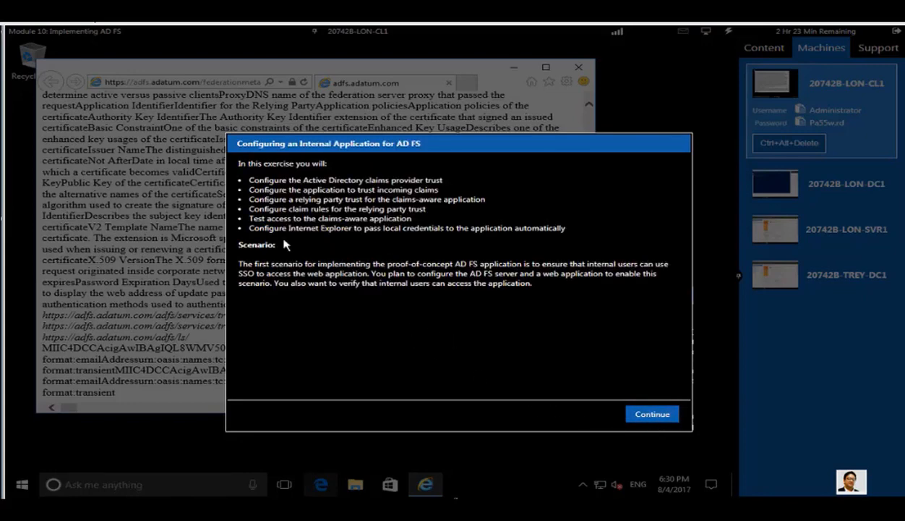
left_click_drag(247, 179, 645, 313)
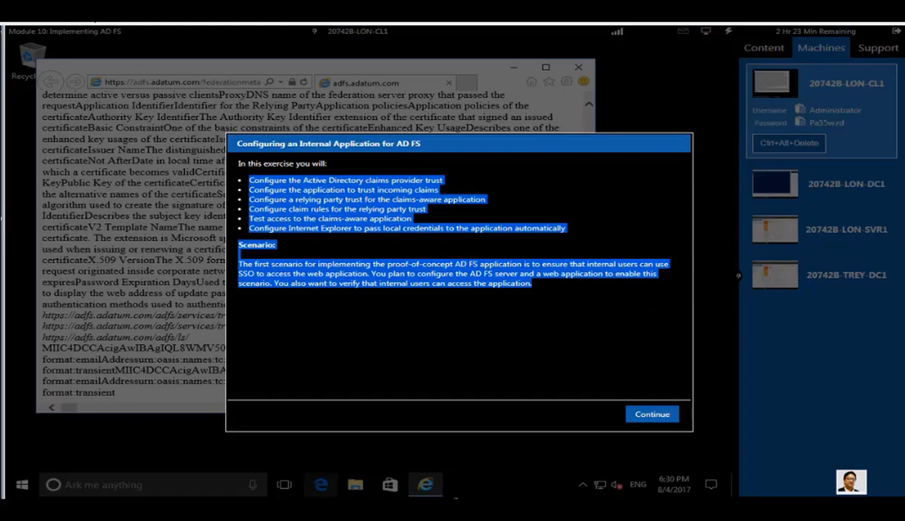
left_click(541, 317)
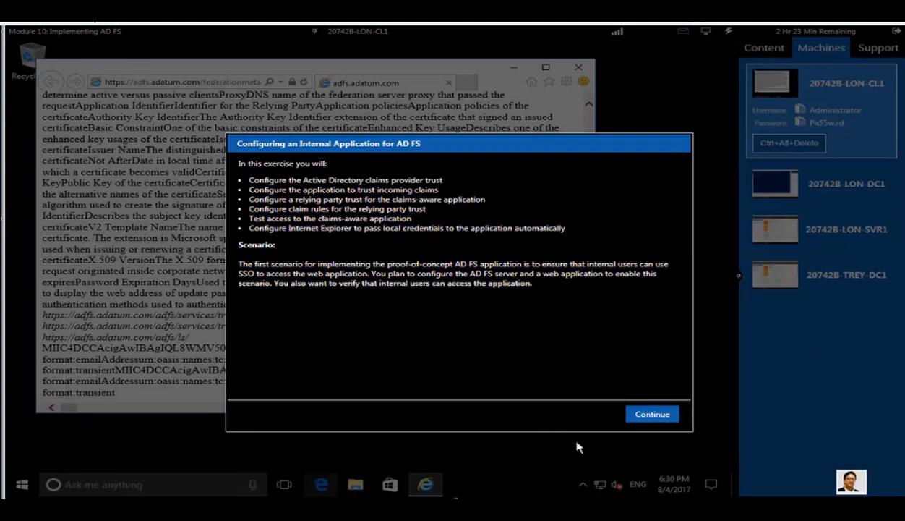
left_click(647, 417)
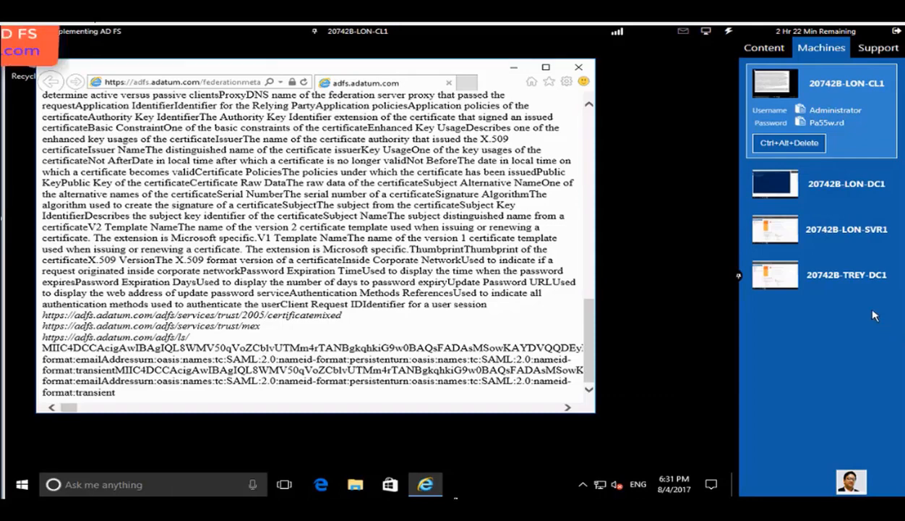
- Switch to the 20742B-LON-DC1 machine and open the AD FS management console from Server Manager
left_click(821, 189)
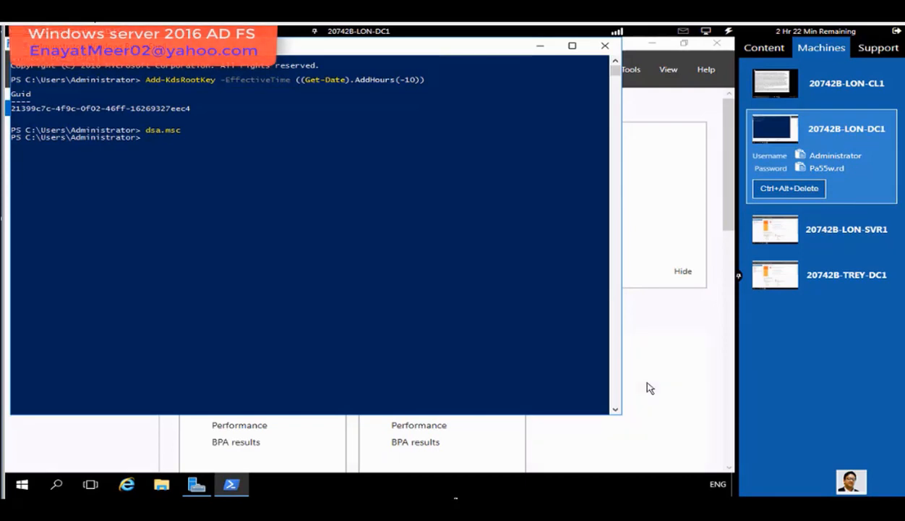
left_click(194, 485)
left_click(194, 488)
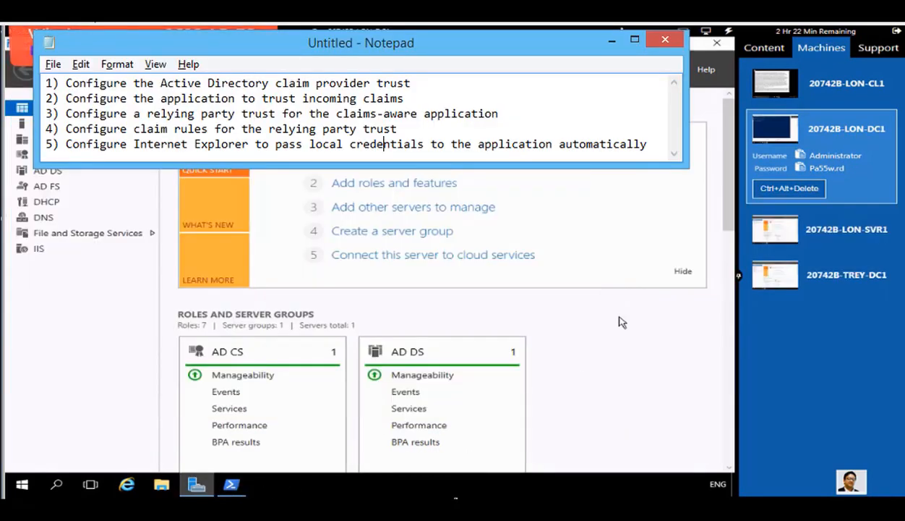
left_click(637, 70)
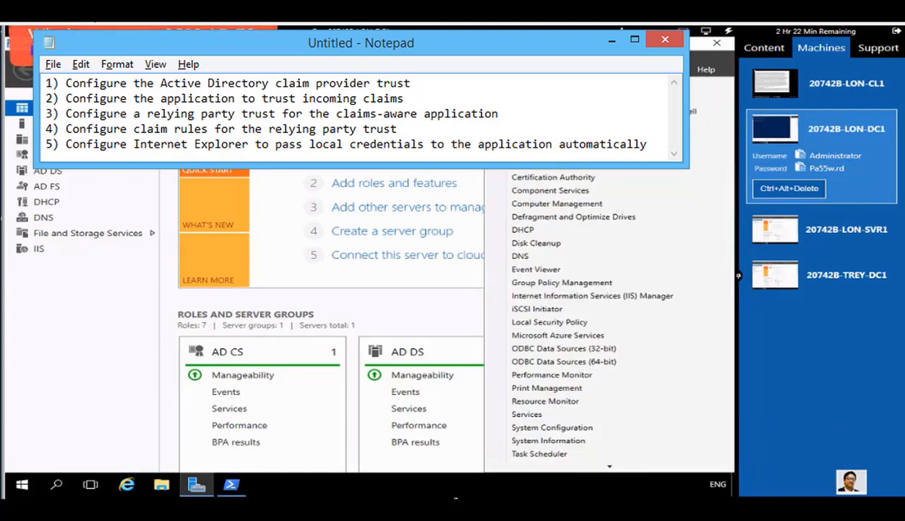
left_click(710, 150)
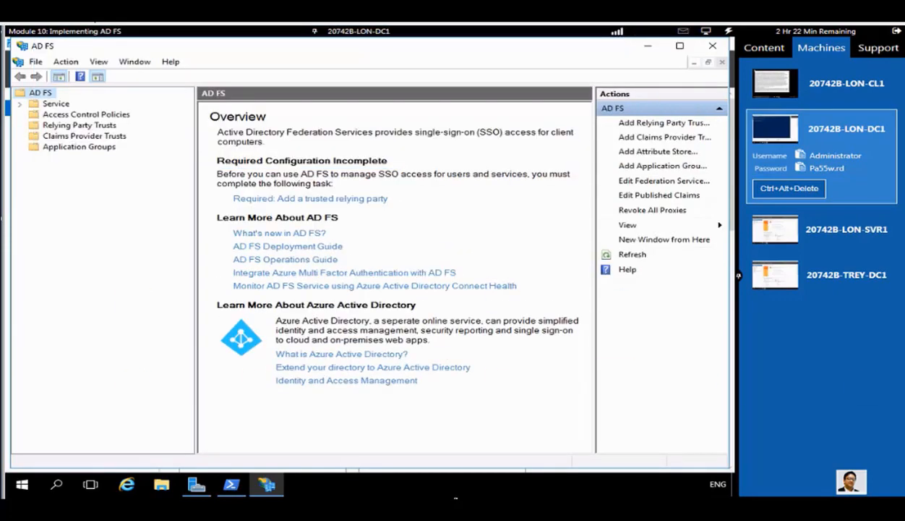
- Open the claim rules of the Active Directory claims provider trust for editing
left_click(78, 135)
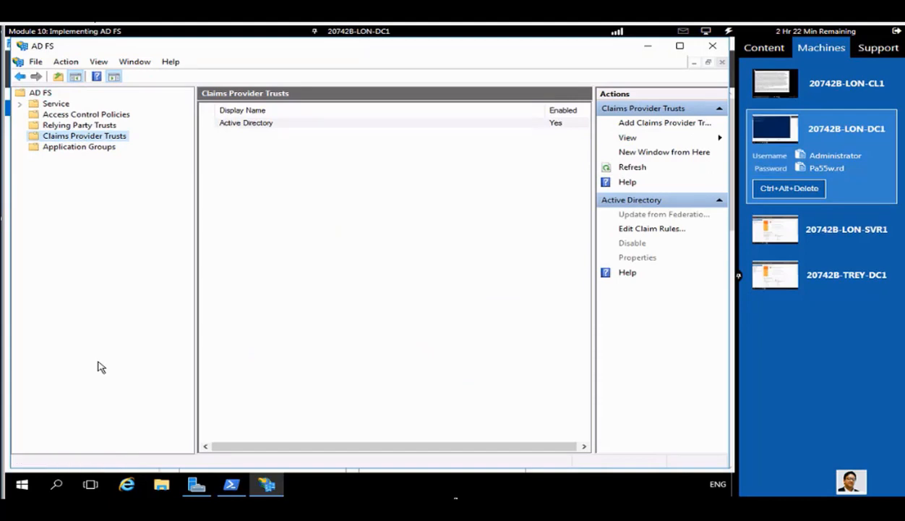
left_click(257, 125)
right_click(254, 124)
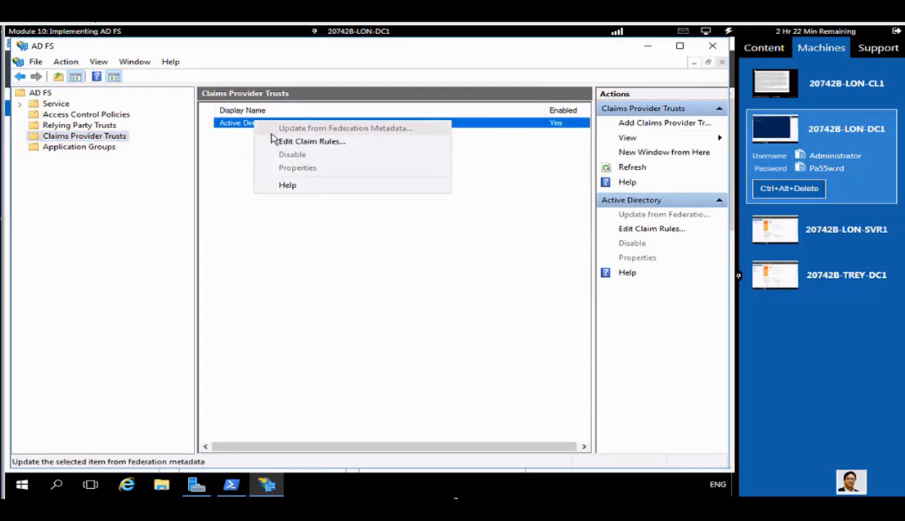
left_click(278, 141)
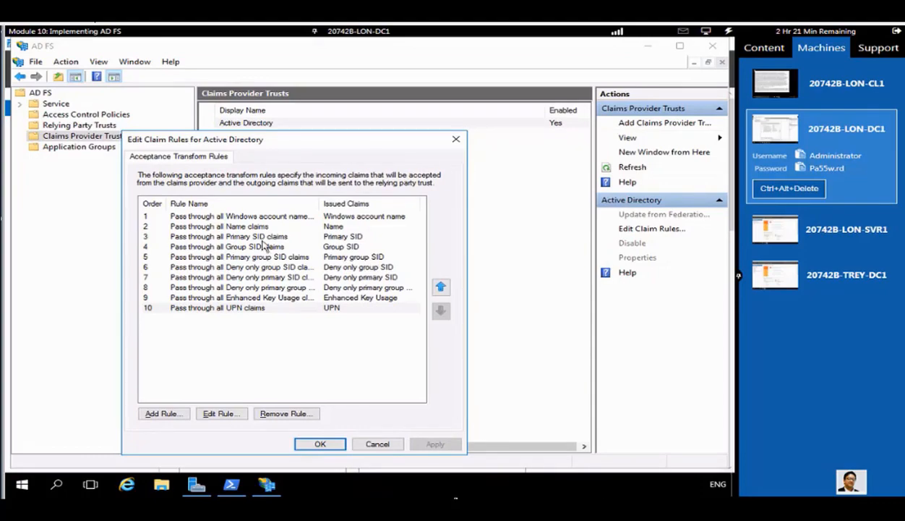
- Start a new acceptance transform rule for Active Directory using the Send LDAP Attributes as Claims template
left_click(160, 413)
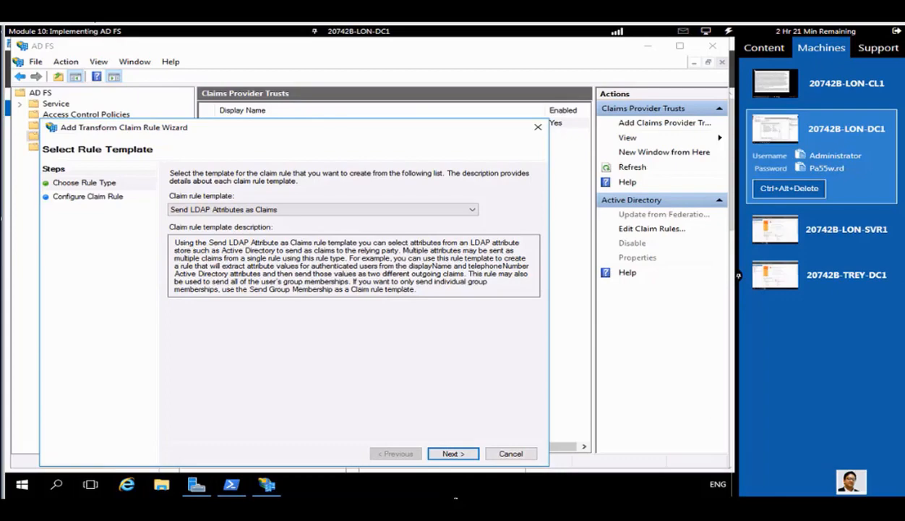
left_click(473, 210)
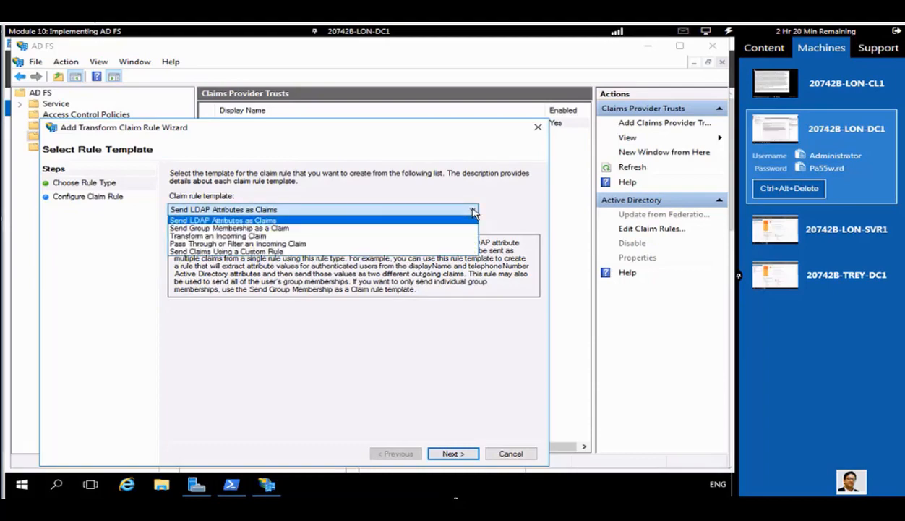
left_click(473, 210)
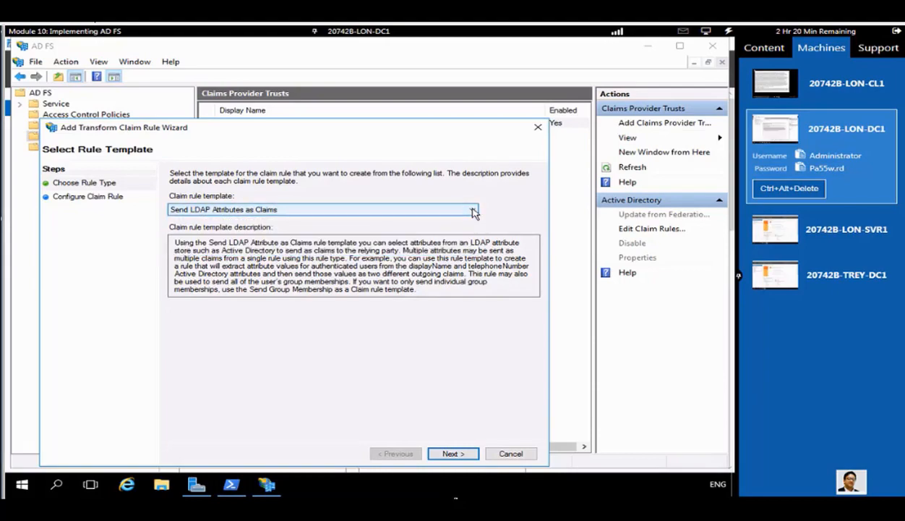
left_click(452, 453)
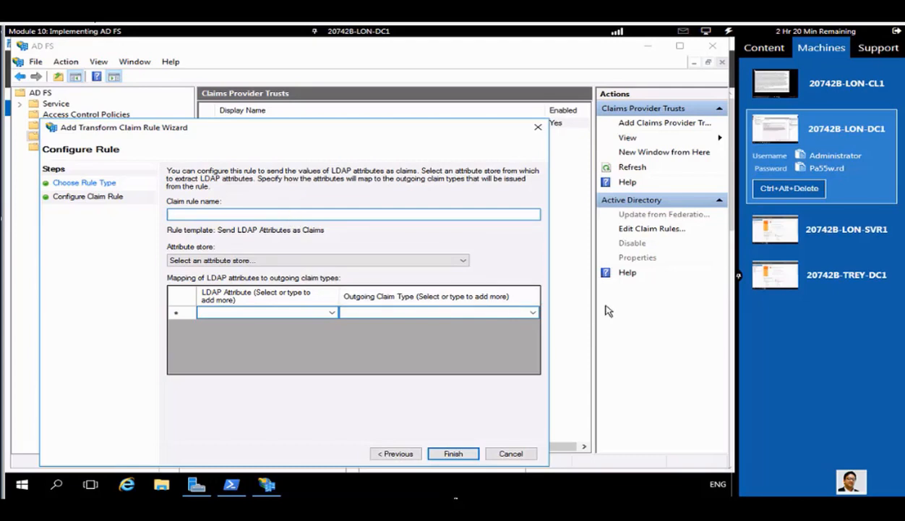
- Name the claim rule Outbound LDAP Attribute Rule and choose Active Directory as its attribute store
type("Outbound LDAP Attribute")
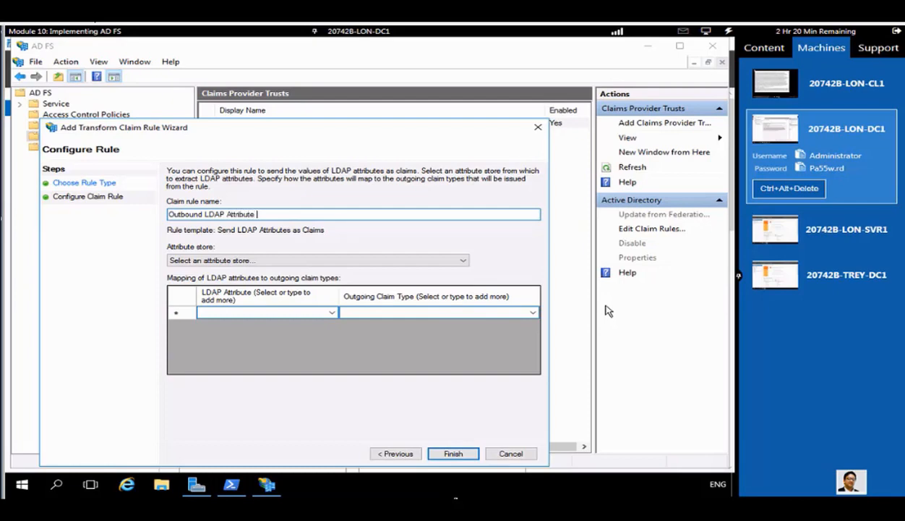
type(" Rule")
left_click(464, 262)
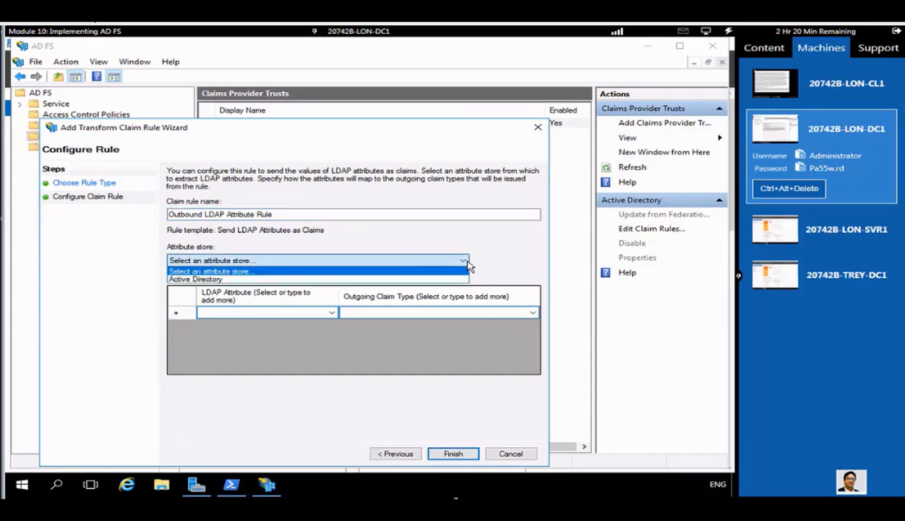
left_click(228, 279)
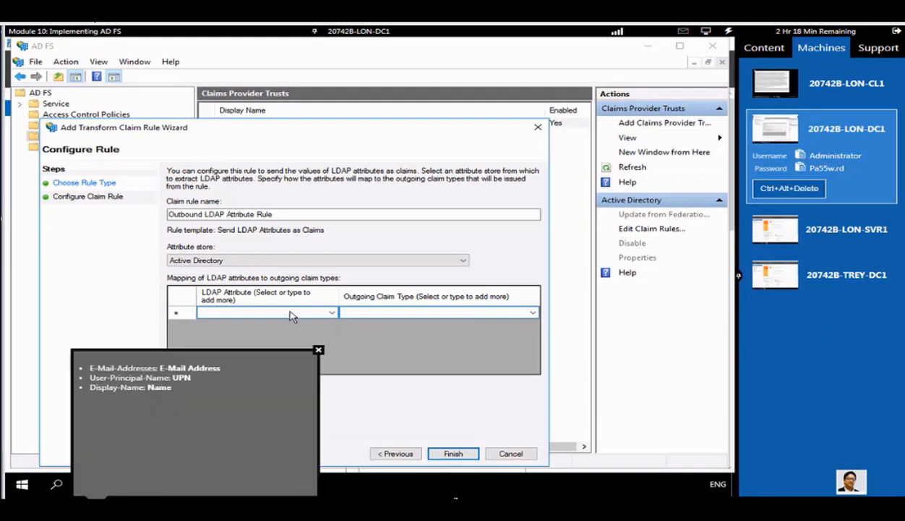
- Add the LDAP attributes E-Mail-Addresses, User-Principal-Name and Display-Name as three rows of the claim rule's attribute mapping
left_click(333, 314)
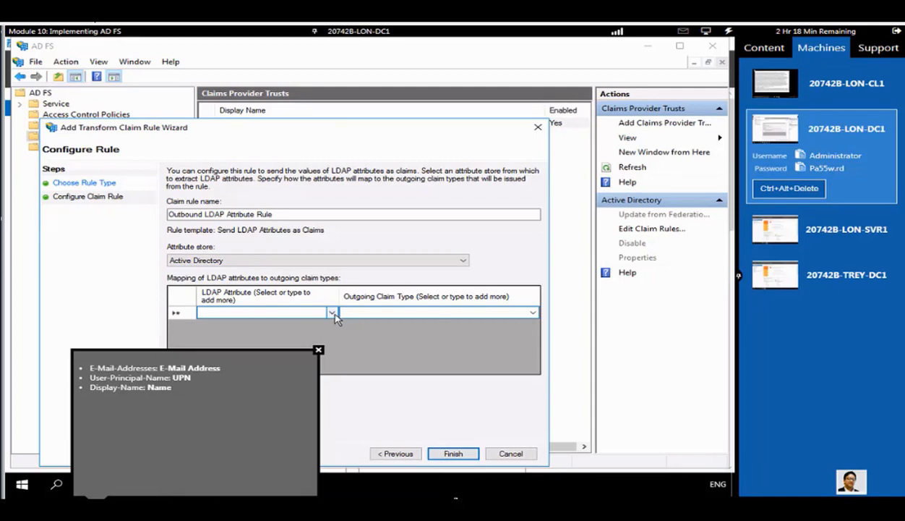
left_click(332, 312)
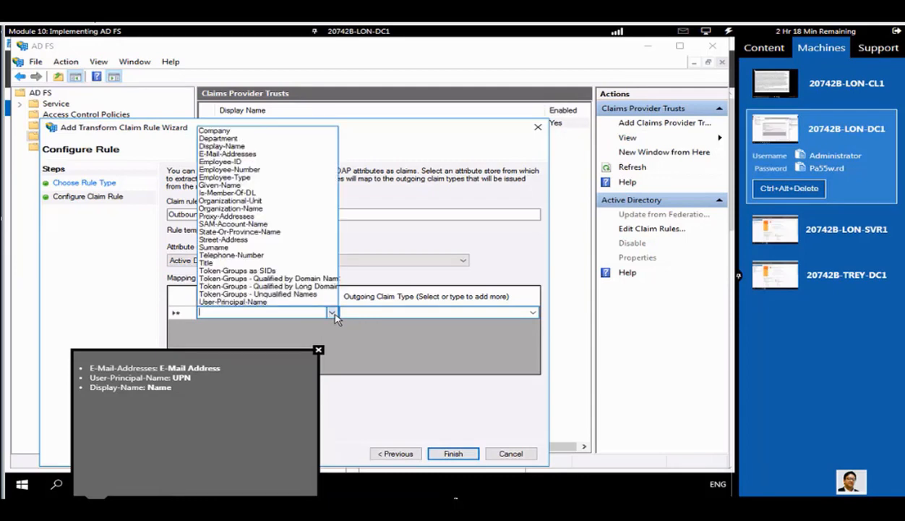
left_click(224, 154)
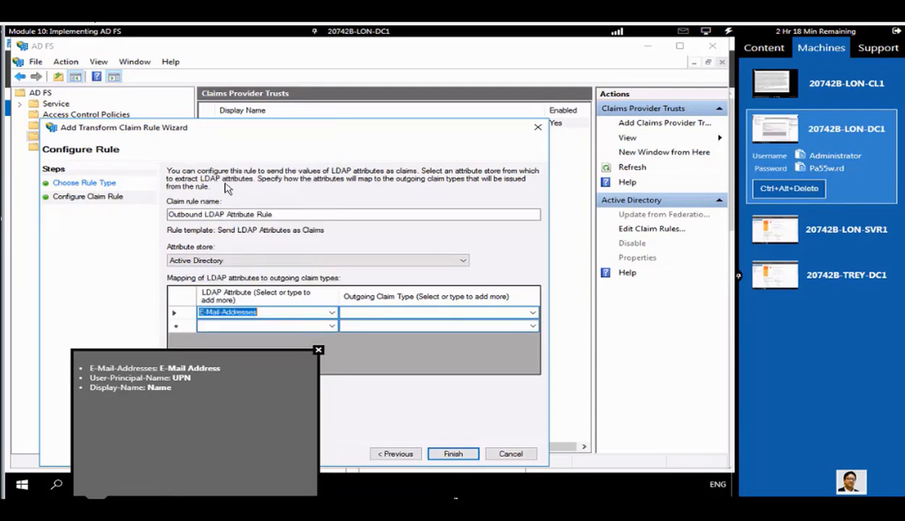
left_click(332, 327)
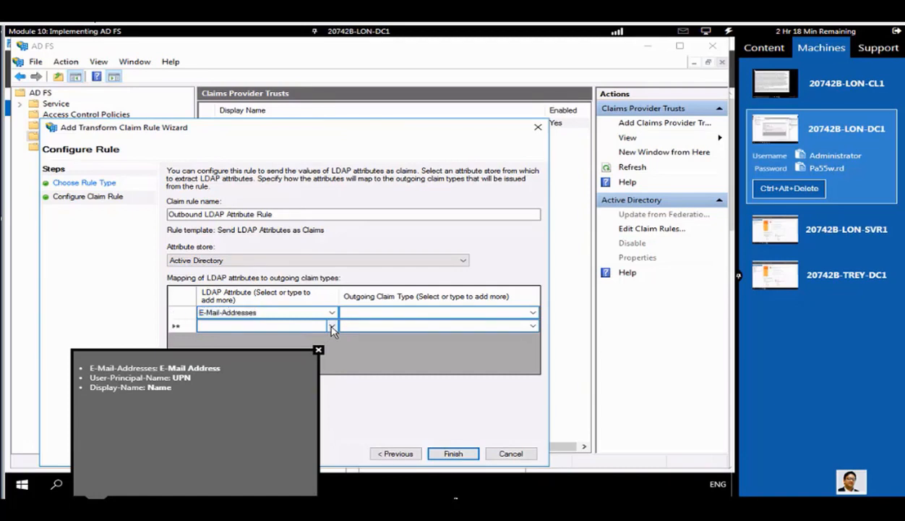
left_click(332, 327)
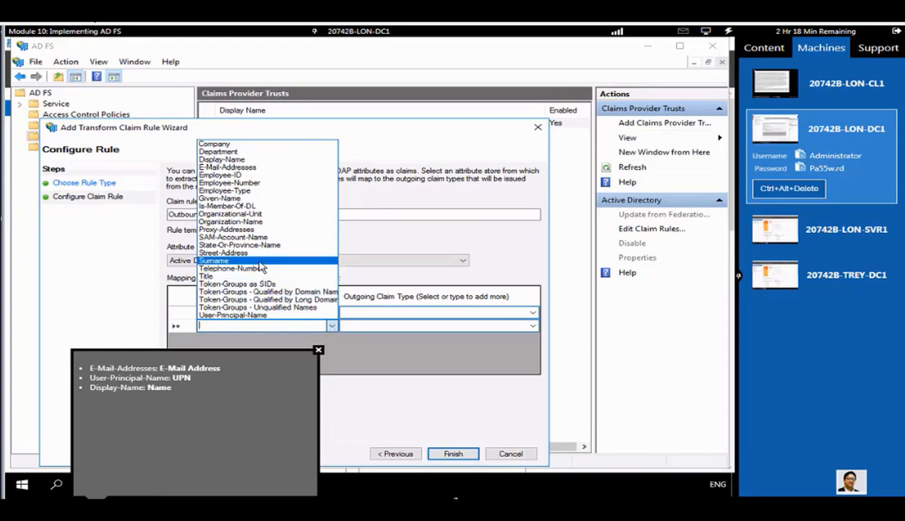
type("u")
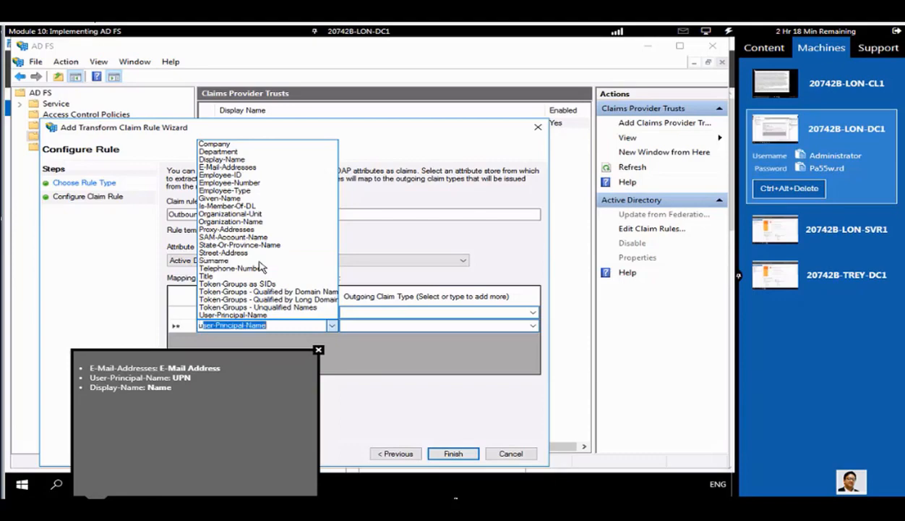
left_click(253, 314)
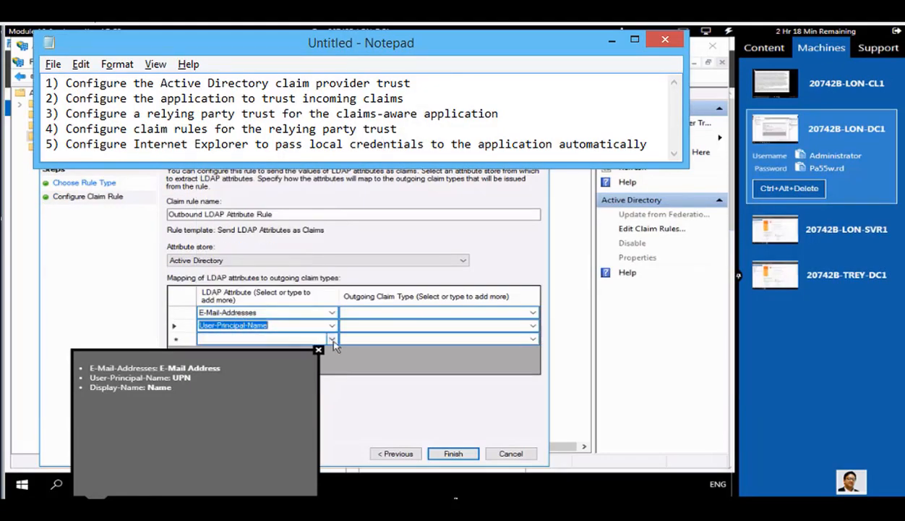
left_click(331, 340)
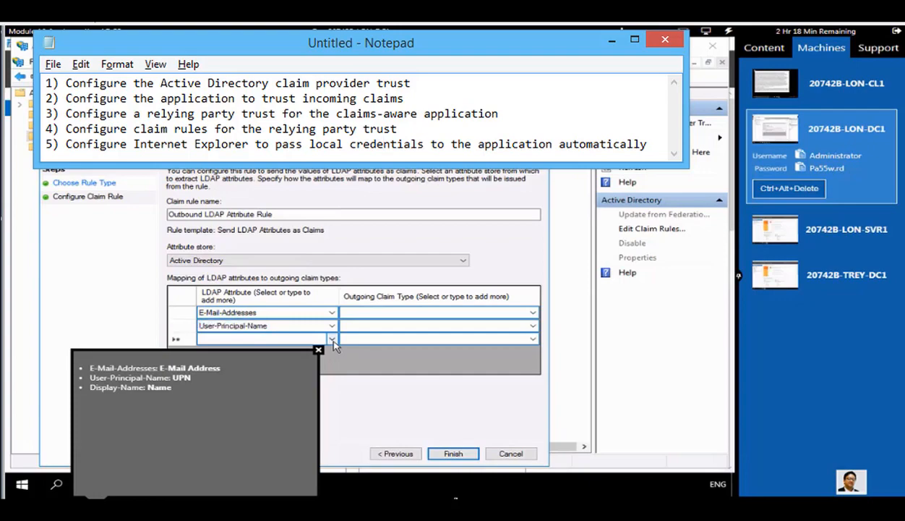
left_click(332, 339)
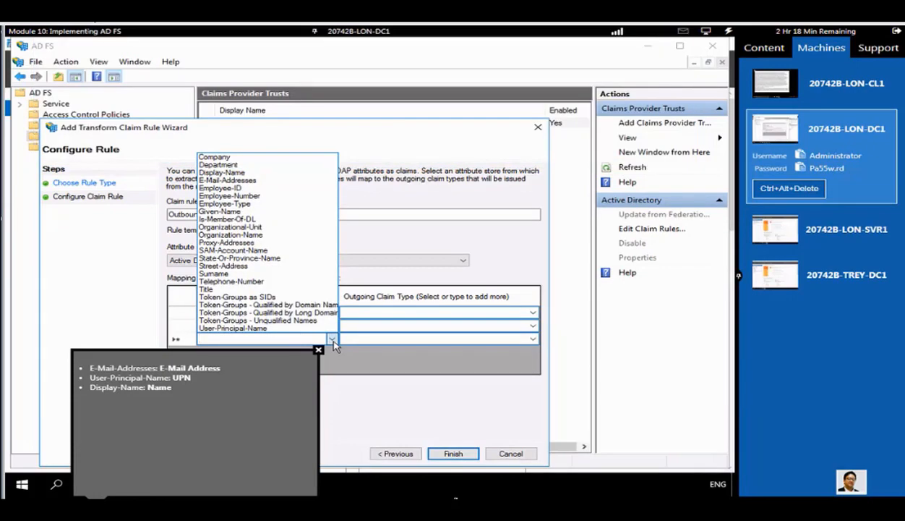
left_click(223, 174)
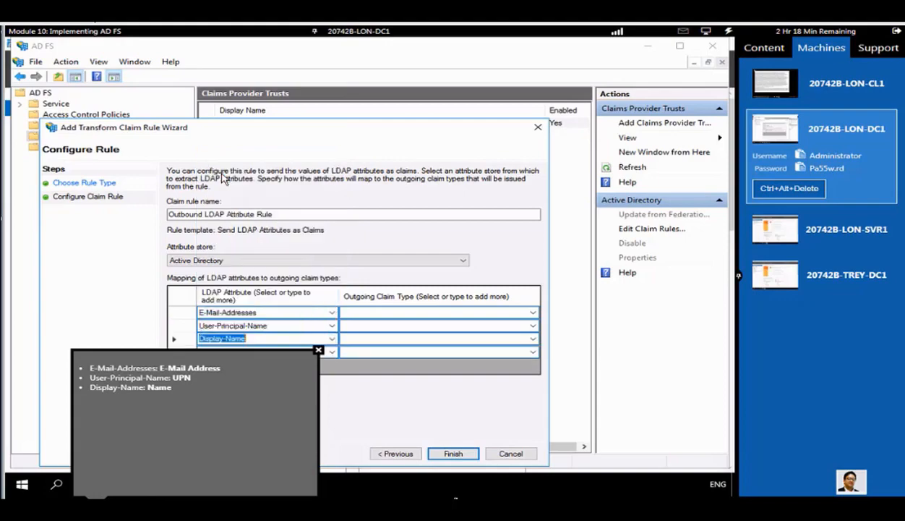
- Map the three LDAP attributes to the outgoing claim types E-Mail Address, UPN and Name respectively, and save the rule to the Active Directory trust
left_click(388, 315)
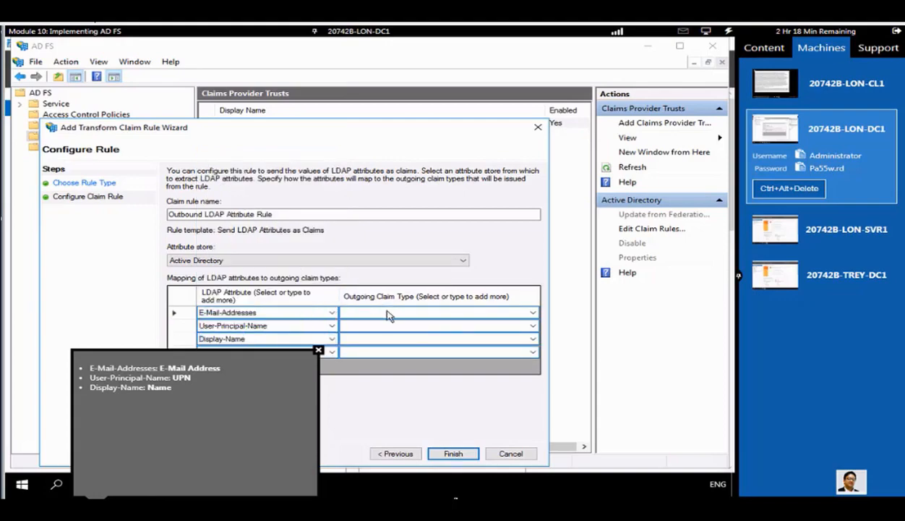
left_click(533, 314)
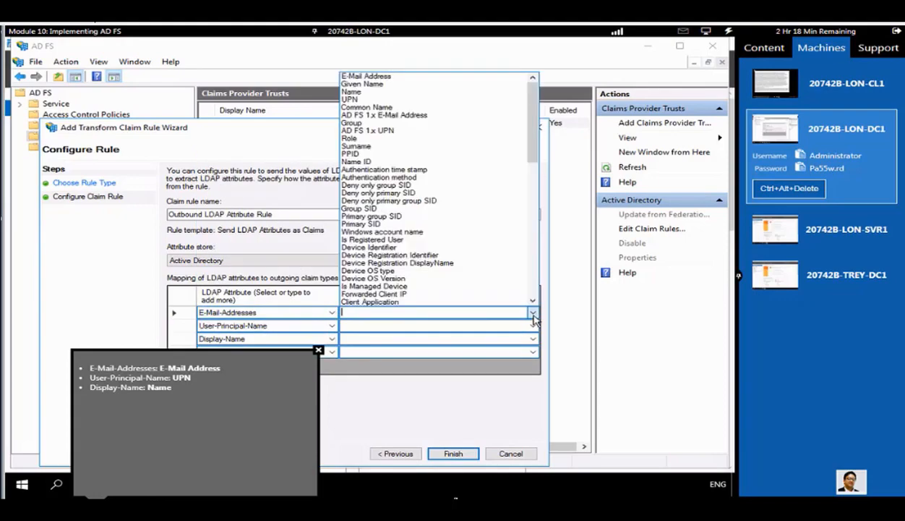
left_click(377, 78)
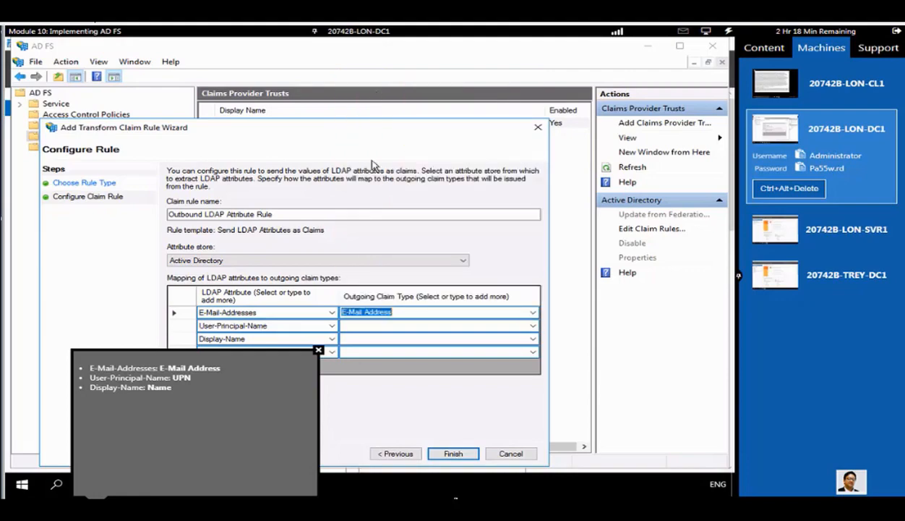
left_click(533, 328)
left_click(533, 328)
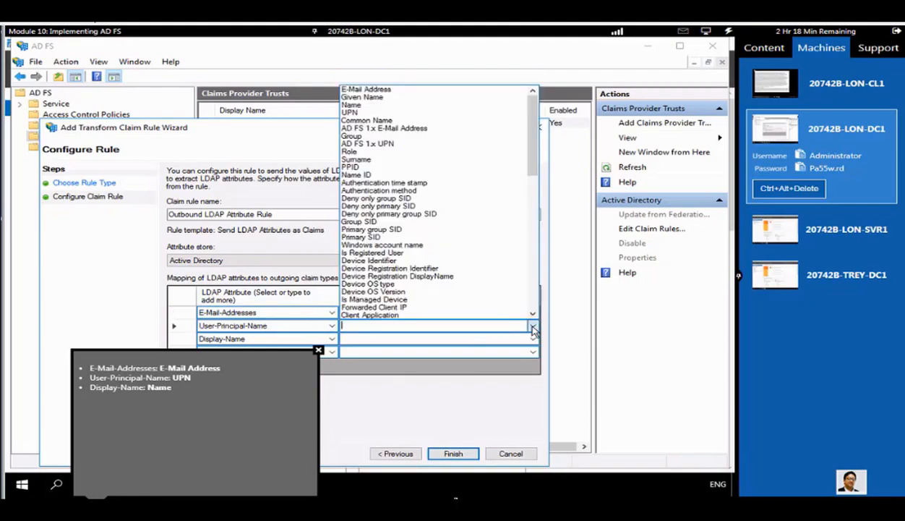
left_click(359, 114)
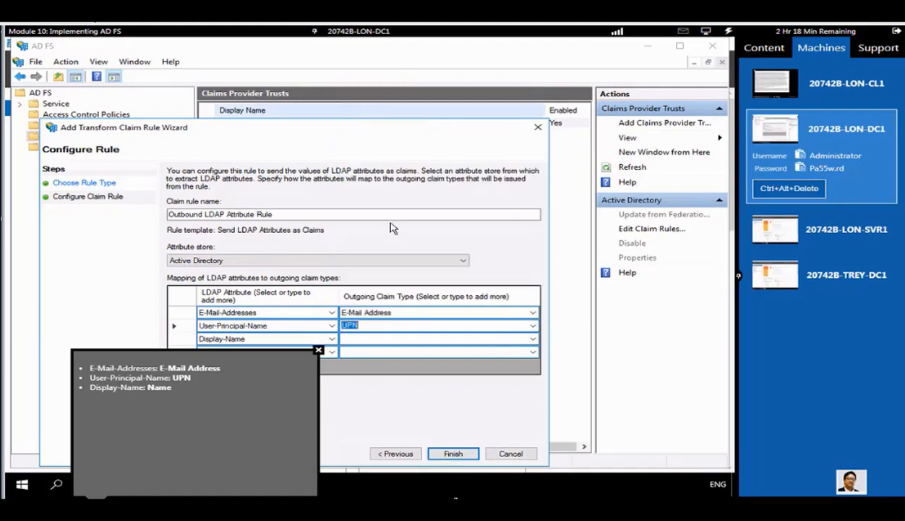
left_click(531, 341)
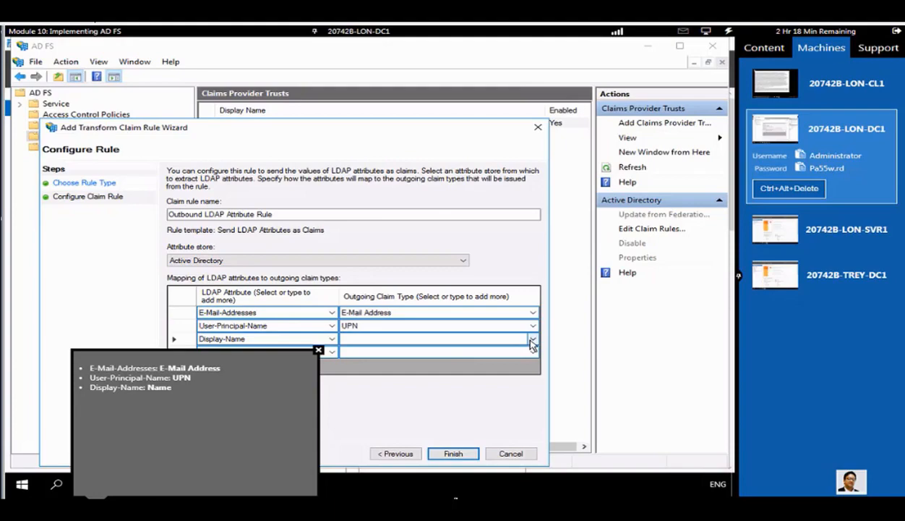
left_click(531, 343)
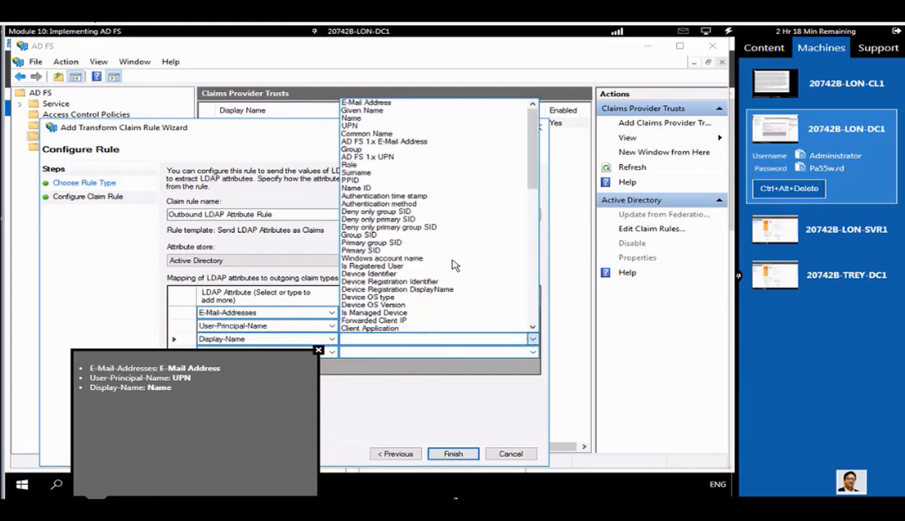
left_click(352, 118)
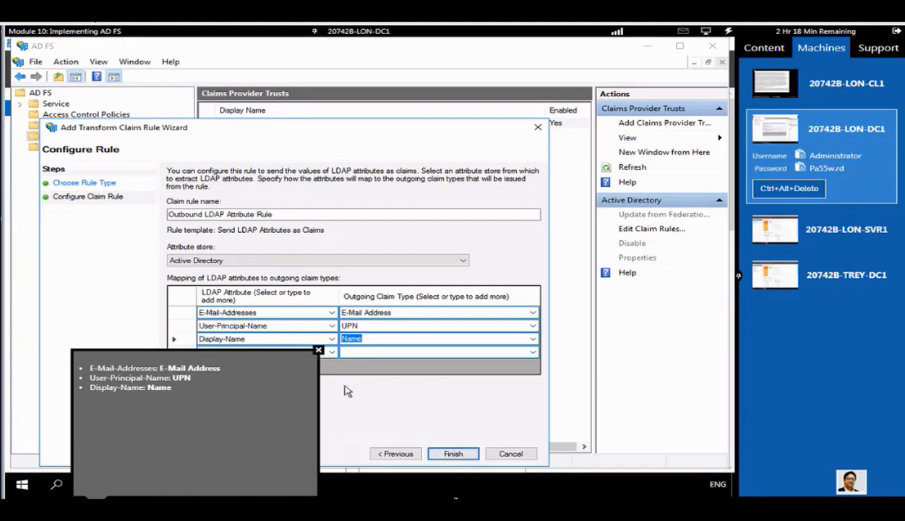
left_click(453, 454)
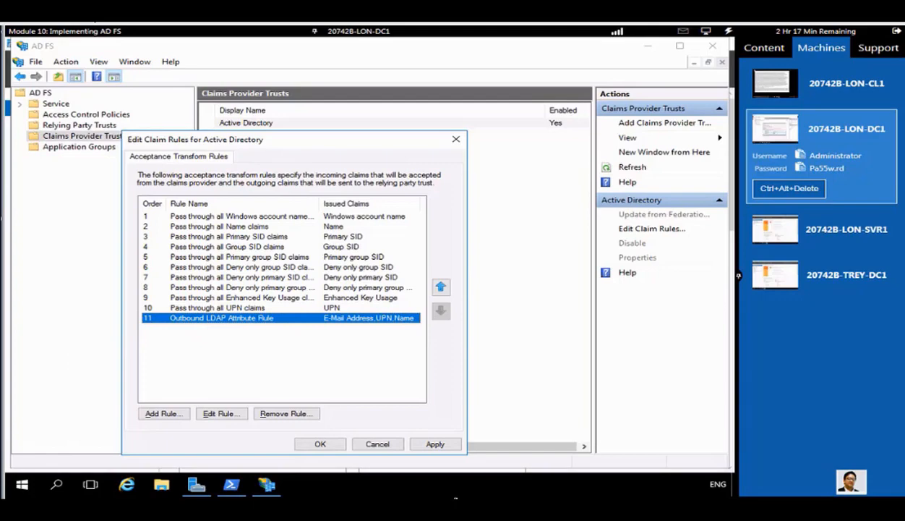
left_click(320, 444)
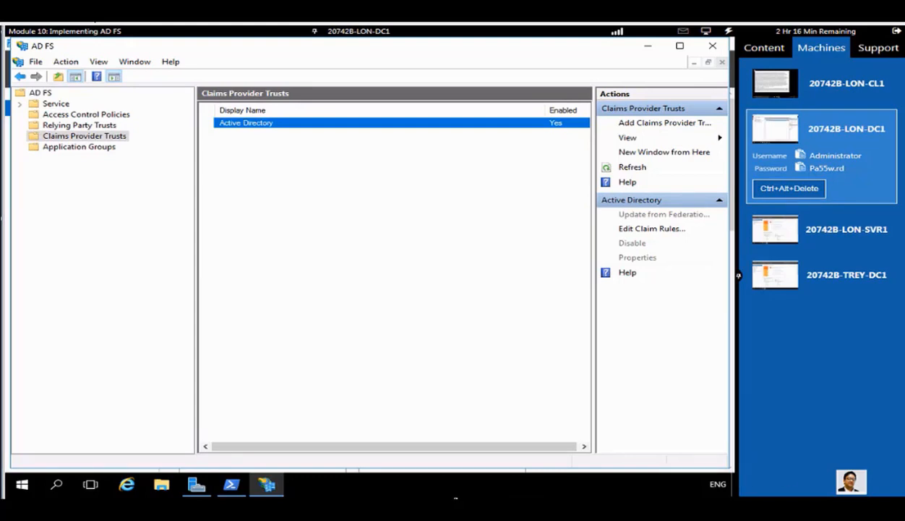
- Switch to the 20742B-LON-SVR1 machine and open the Windows Identity Foundation Federation Utility from Server Manager
left_click(842, 230)
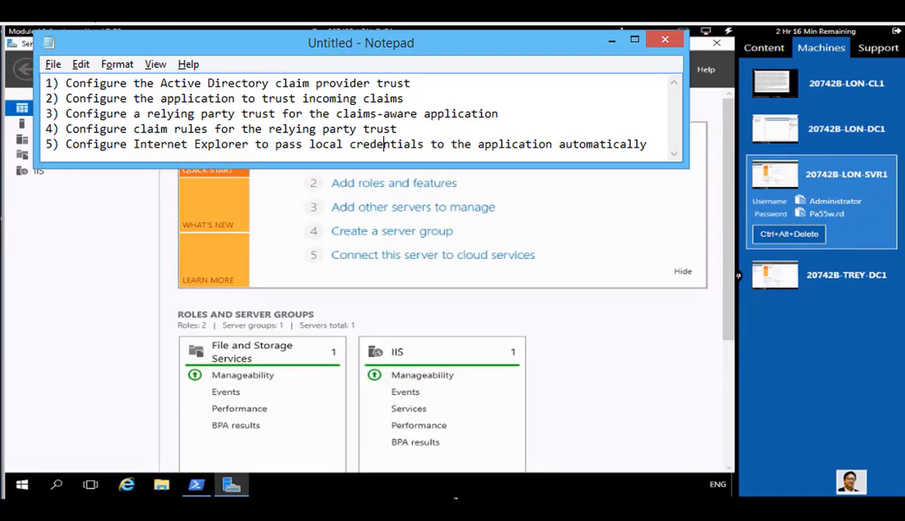
left_click(641, 69)
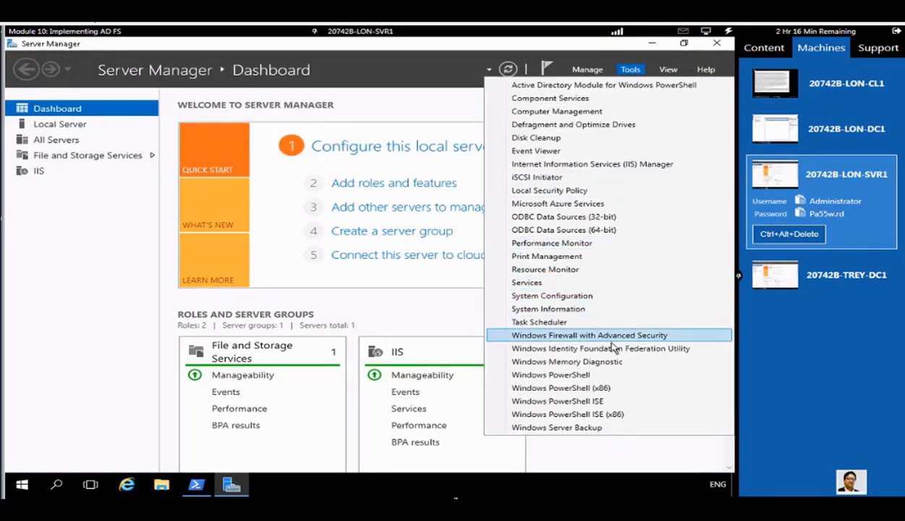
left_click(587, 350)
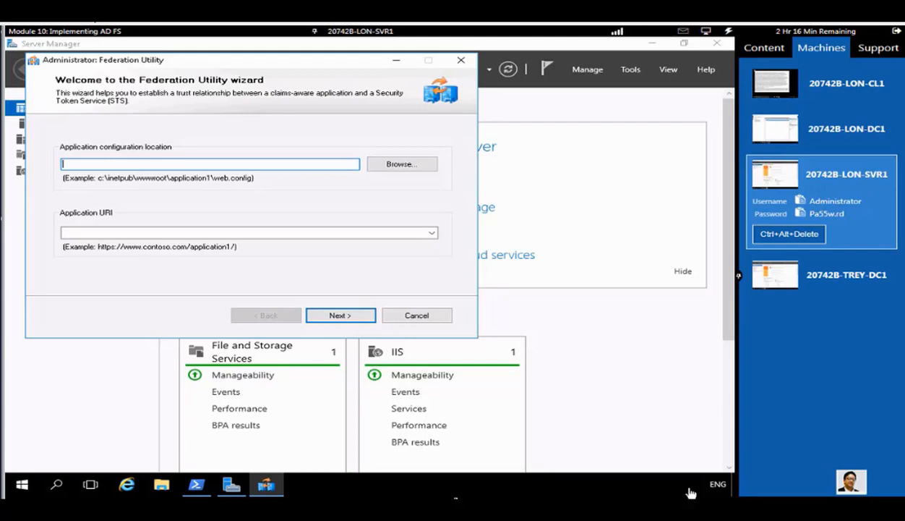
- Set the application configuration location to C:\inetpub\wwwroot\AdatumTestApp\web.config by browsing to the file
left_click(416, 169)
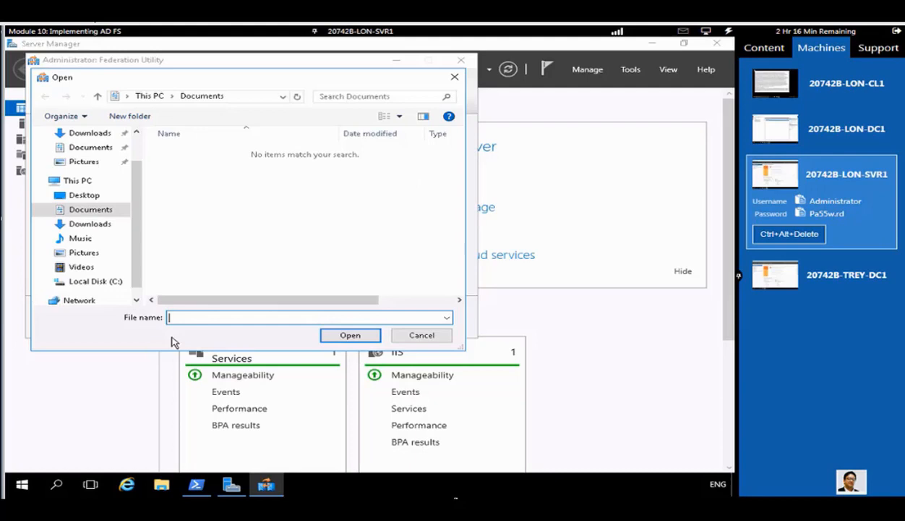
left_click(101, 282)
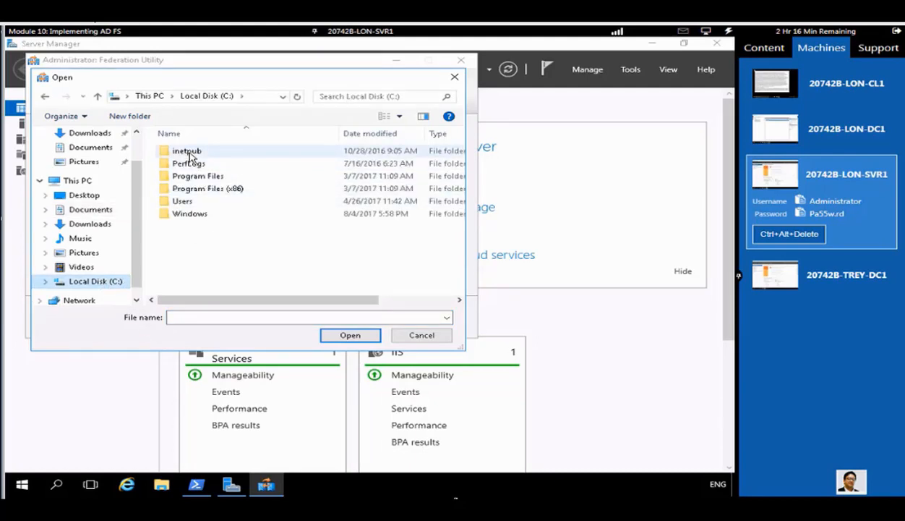
double_click(190, 156)
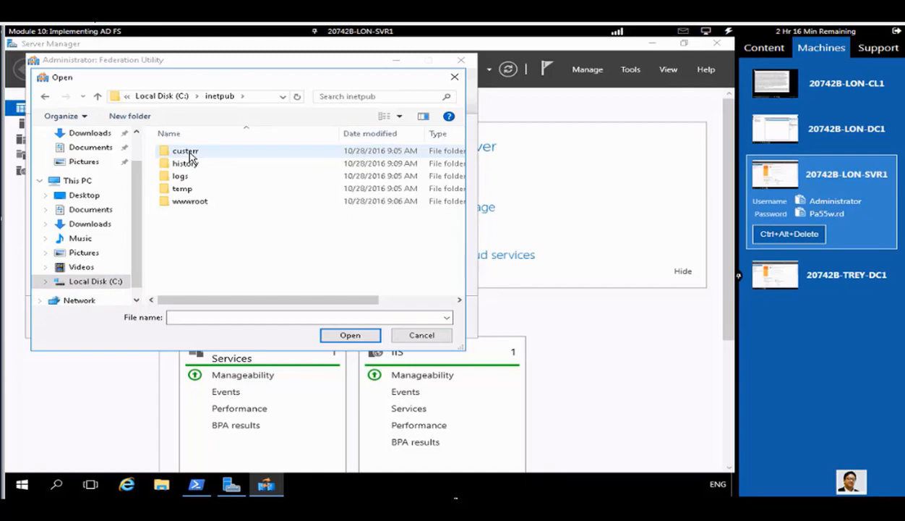
double_click(189, 202)
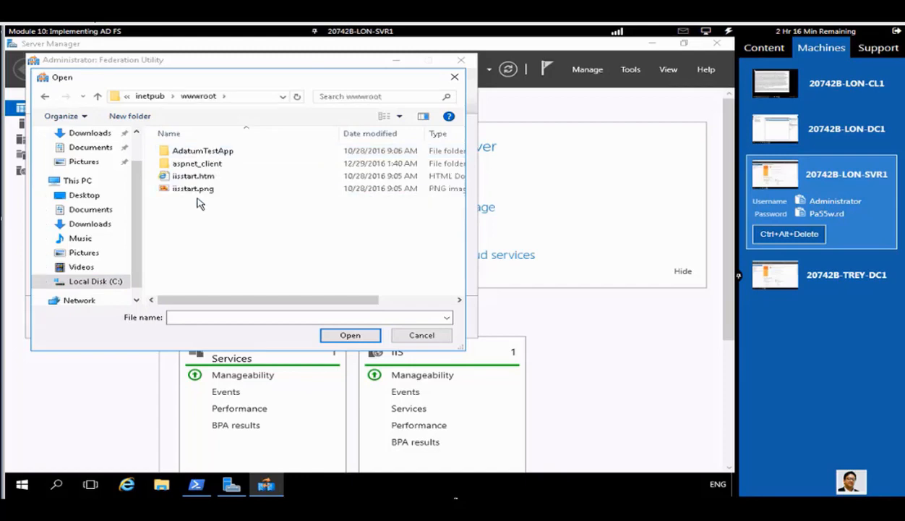
double_click(206, 152)
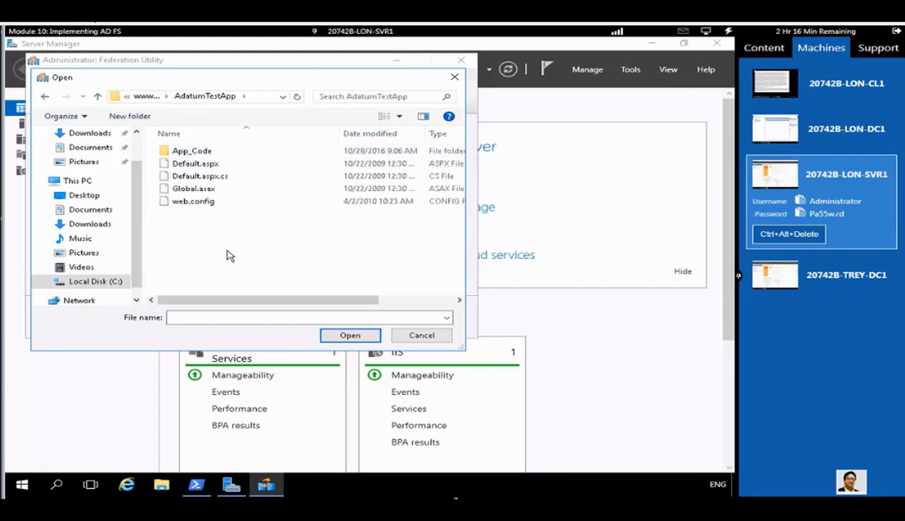
left_click(208, 204)
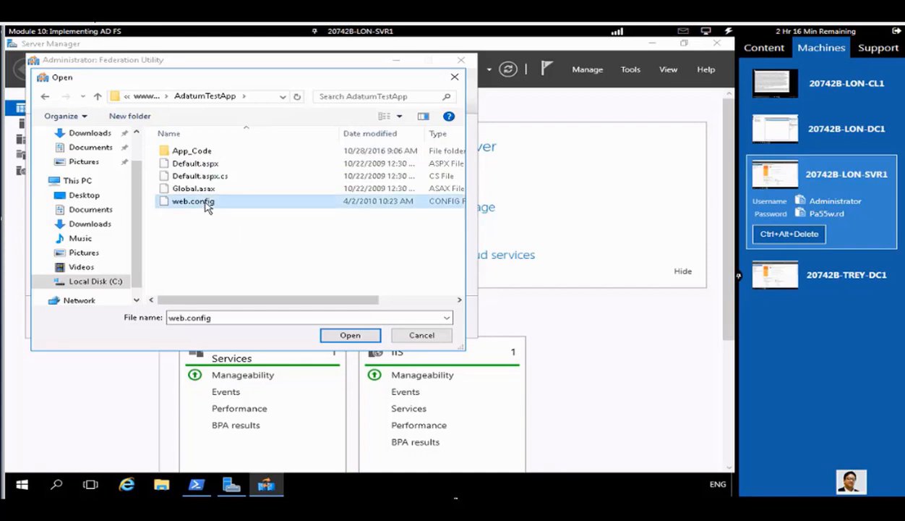
left_click(356, 336)
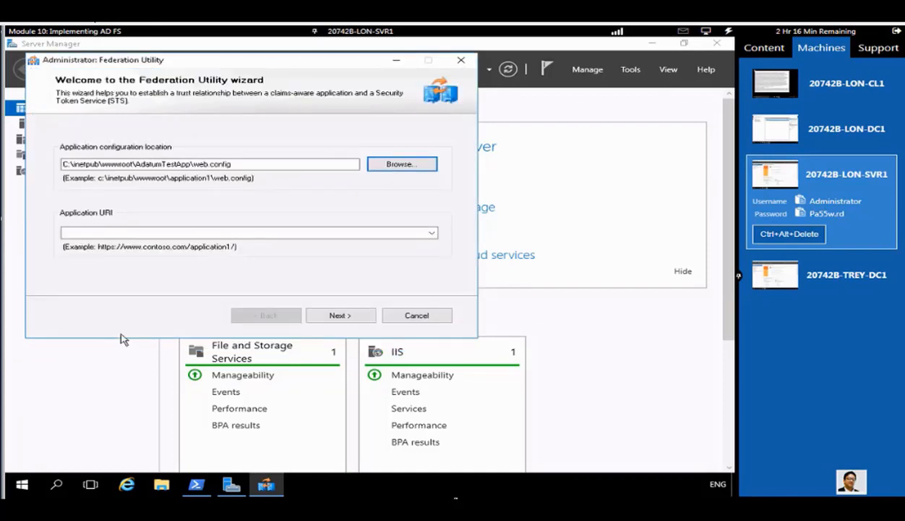
left_click(171, 237)
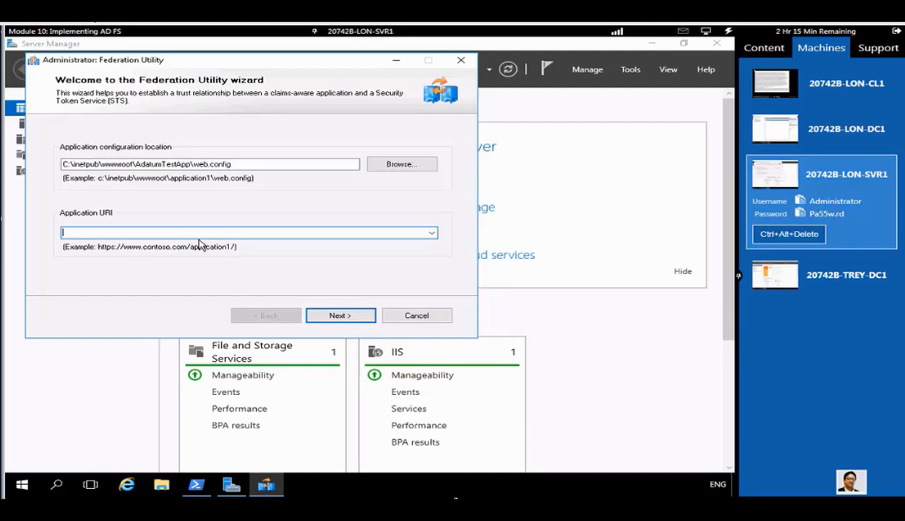
type("https://lon-s")
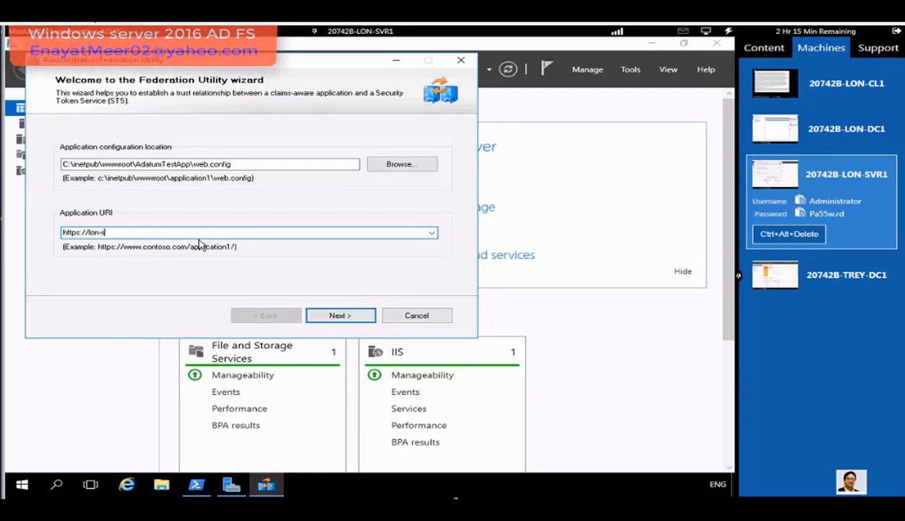
type("vr1.adatum.com/Adatu")
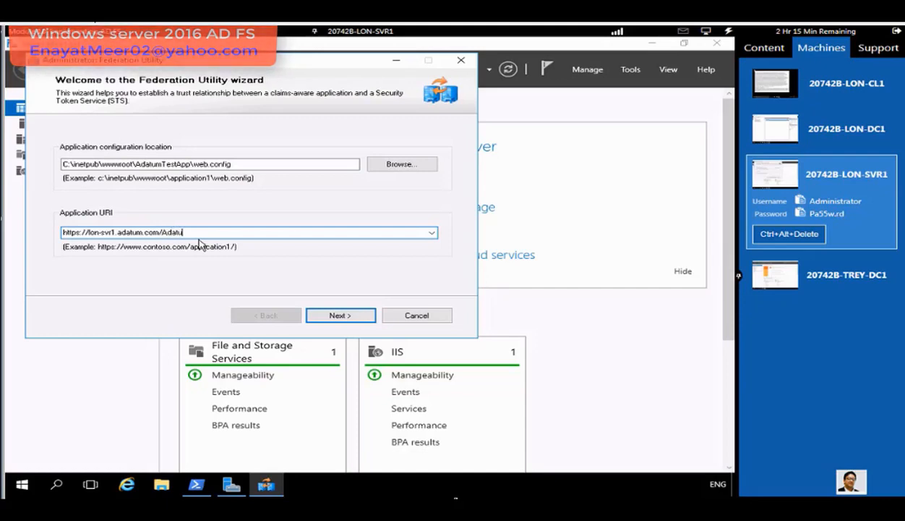
type("mTest")
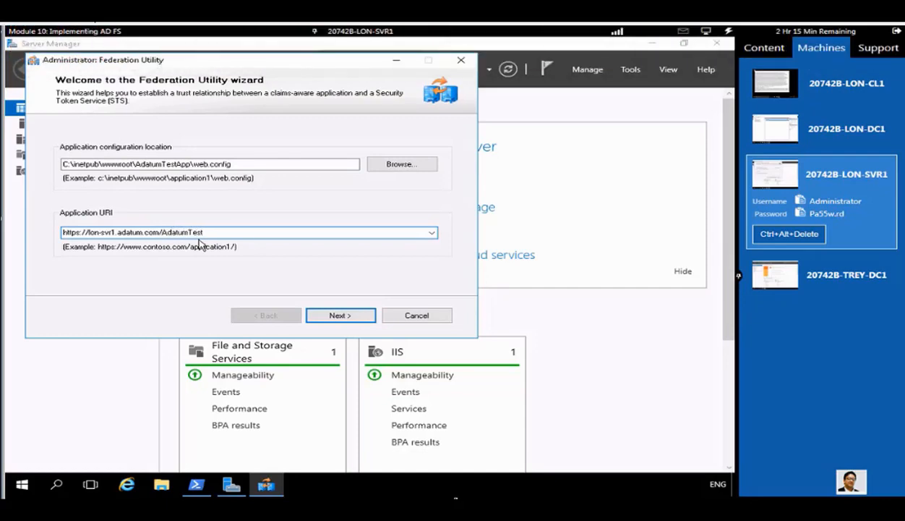
type("App/")
left_click(338, 317)
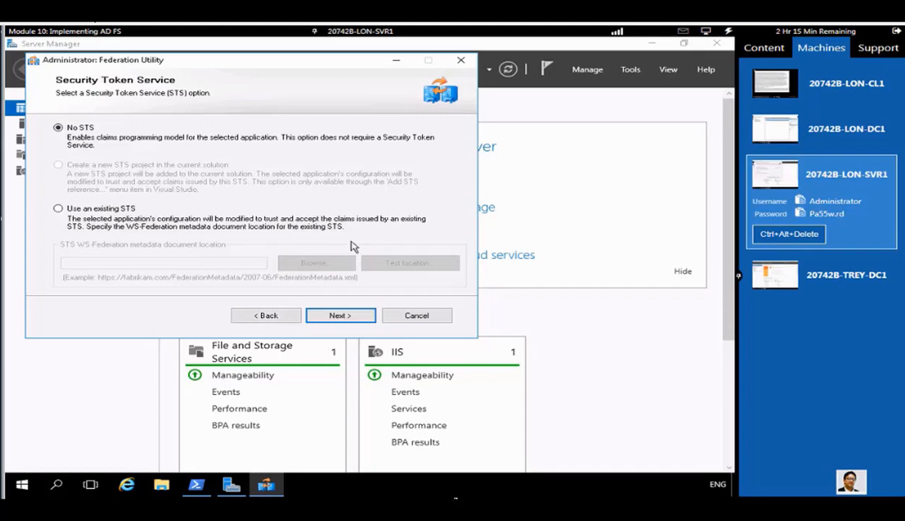
left_click(57, 208)
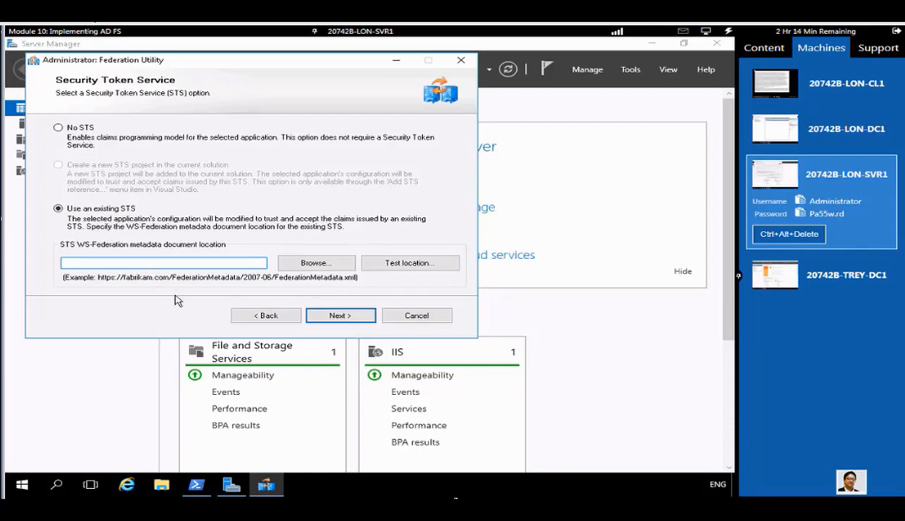
type("https://adfs.adatum.co")
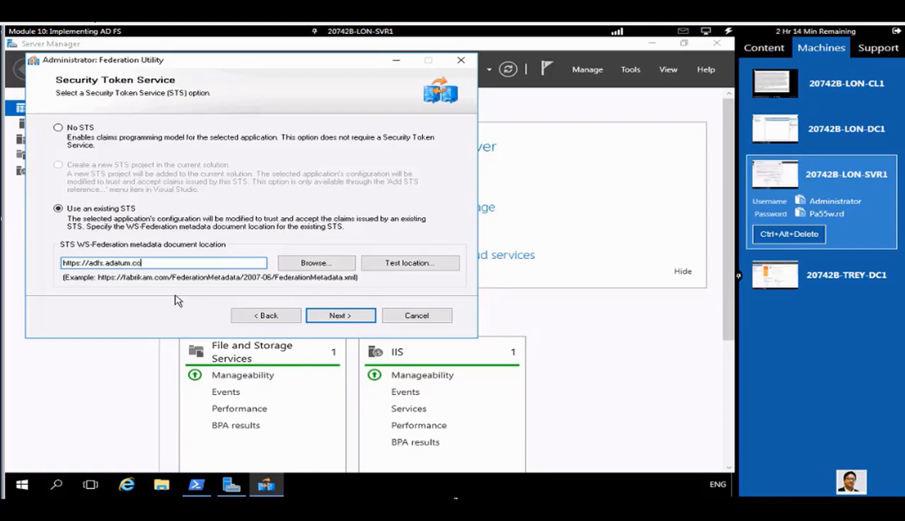
type("m/federationmetadata")
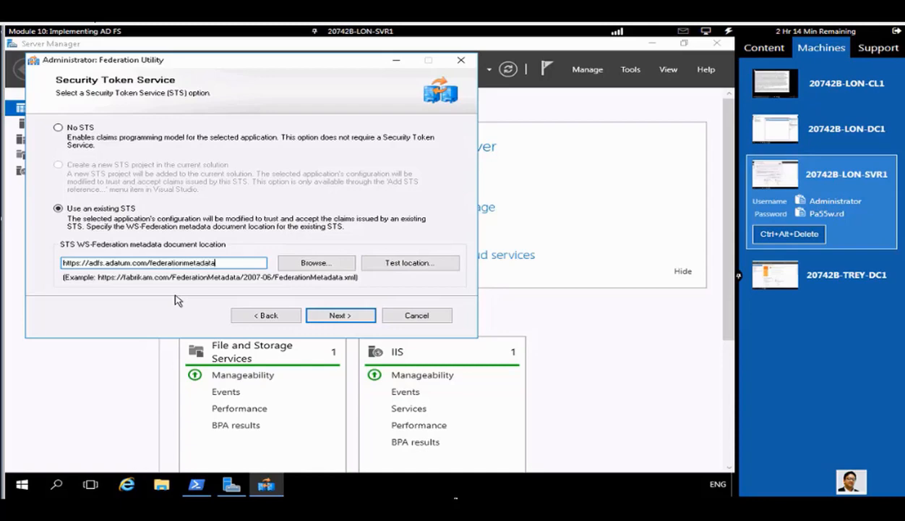
type("/2007-06/federation")
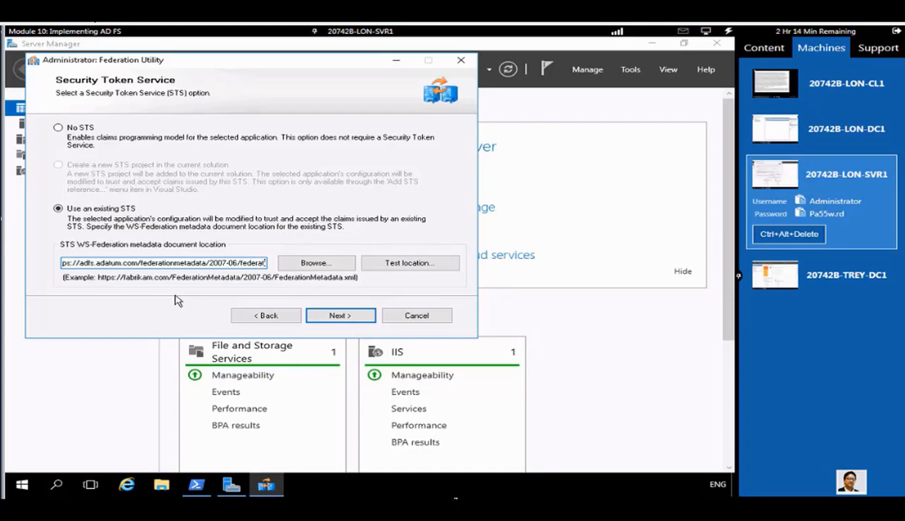
type("metadata")
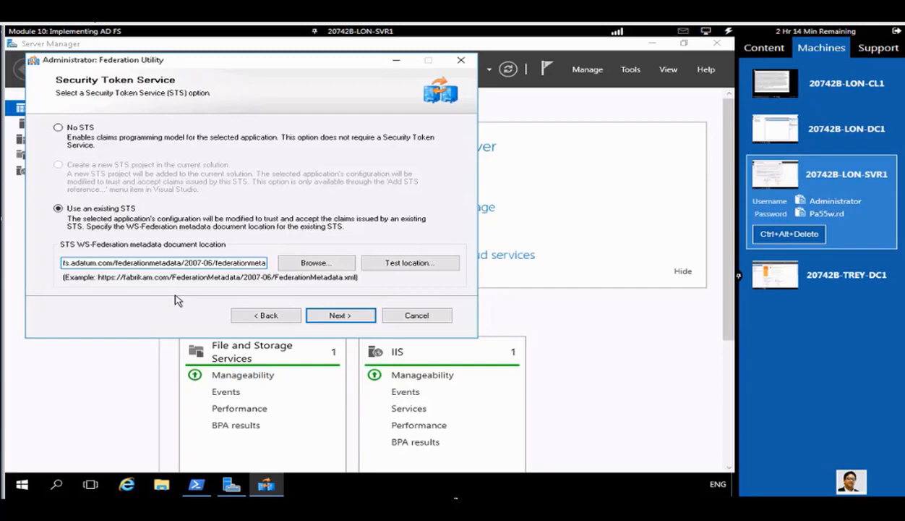
type(".xml")
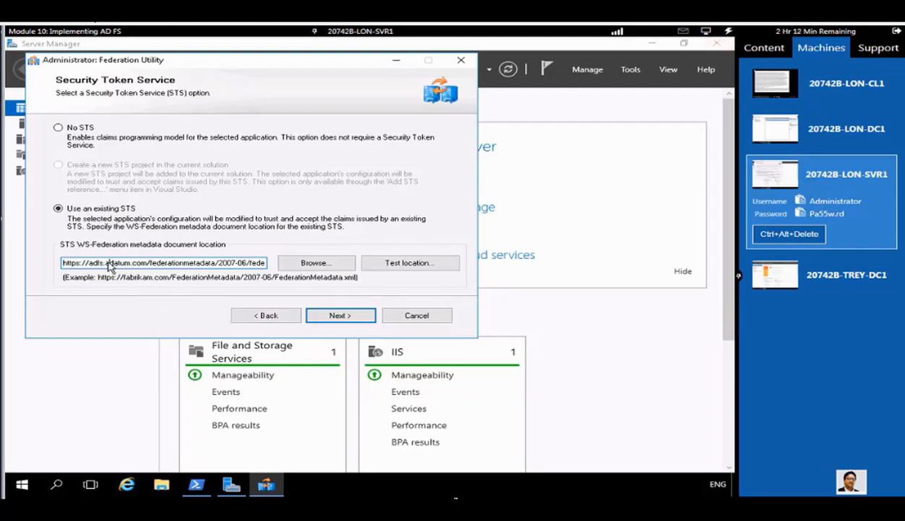
- Check the whole STS metadata document location for correctness, from the host name through to the file extension
left_click(110, 262)
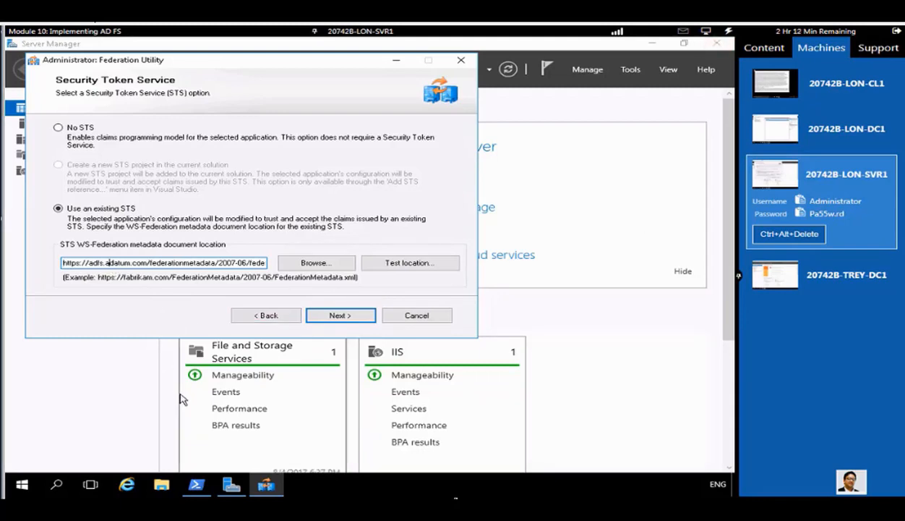
key("Right")
key("Right")
key("Right")
key("Right")
key("Right")
key("Right")
key("Right")
key("Right")
key("Right")
key("Right")
key("Right")
key("Right")
key("Right")
key("Right")
key("Right")
key("Right")
key("Right")
key("Right")
key("Right")
key("Right")
key("Right")
key("Right")
key("Right")
key("Right")
key("Right")
key("Right")
key("Right")
key("Right")
key("Right")
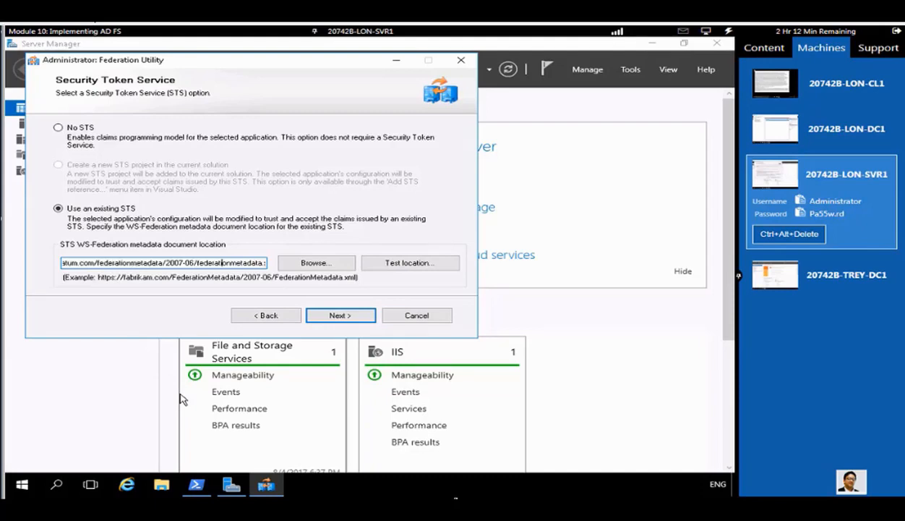
key("Right")
key("Right")
key("Right")
key("Right")
key("Right")
key("Right")
key("Right")
key("Right")
key("Right")
key("Right")
key("Right")
key("Right")
key("Right")
key("Right")
key("Right")
key("Right")
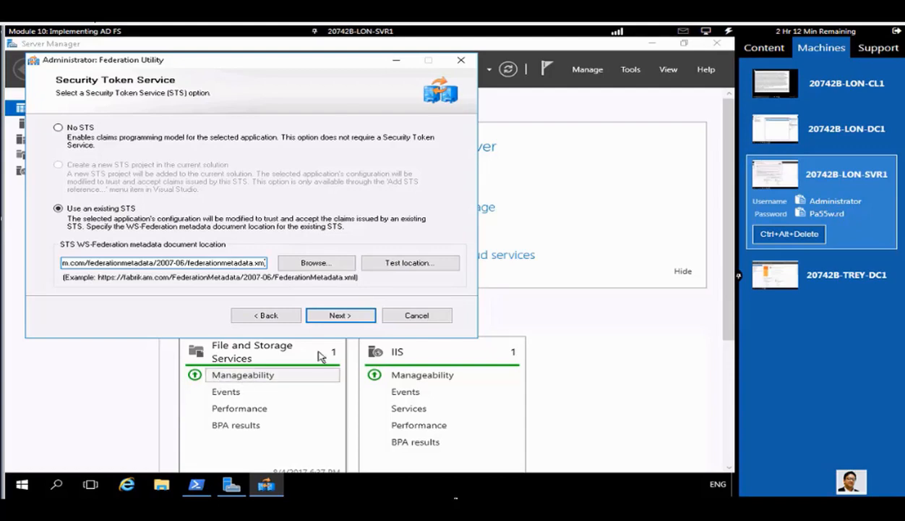
- Continue with certificate chain validation disabled and no encryption for the security tokens
left_click(345, 319)
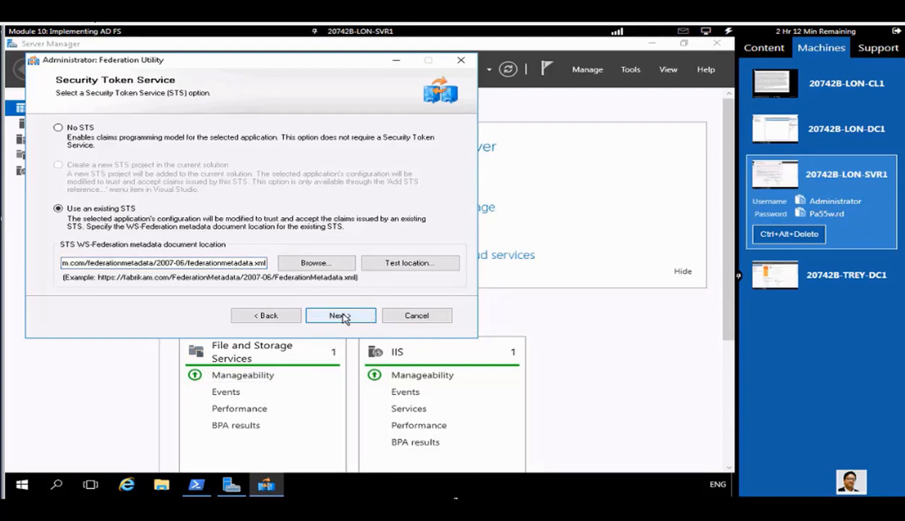
left_click(343, 318)
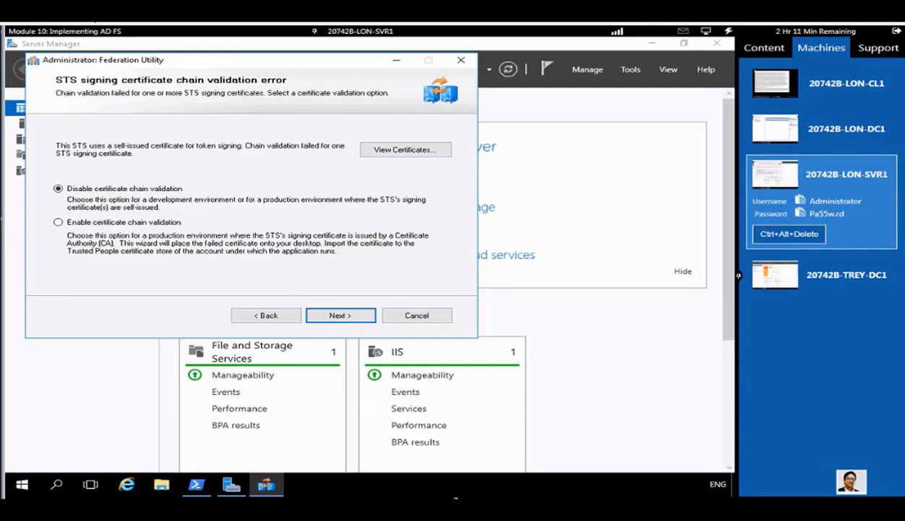
left_click(350, 316)
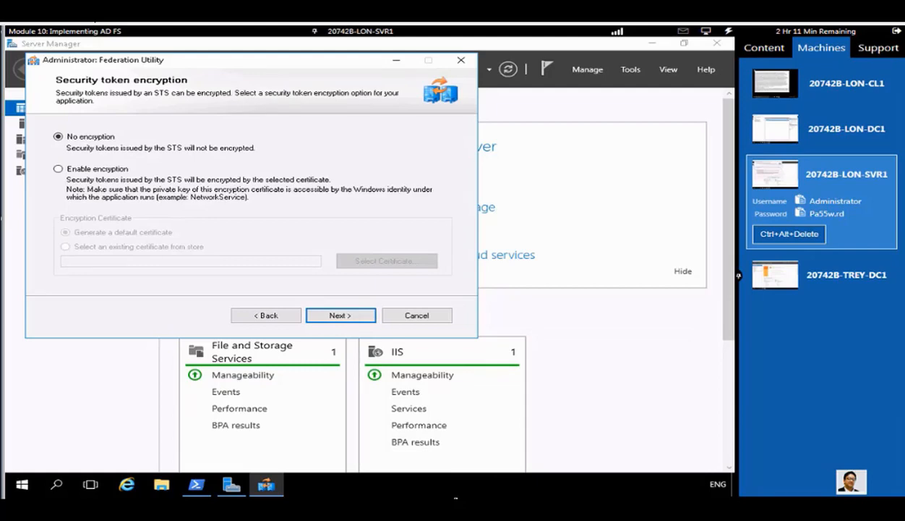
left_click(341, 316)
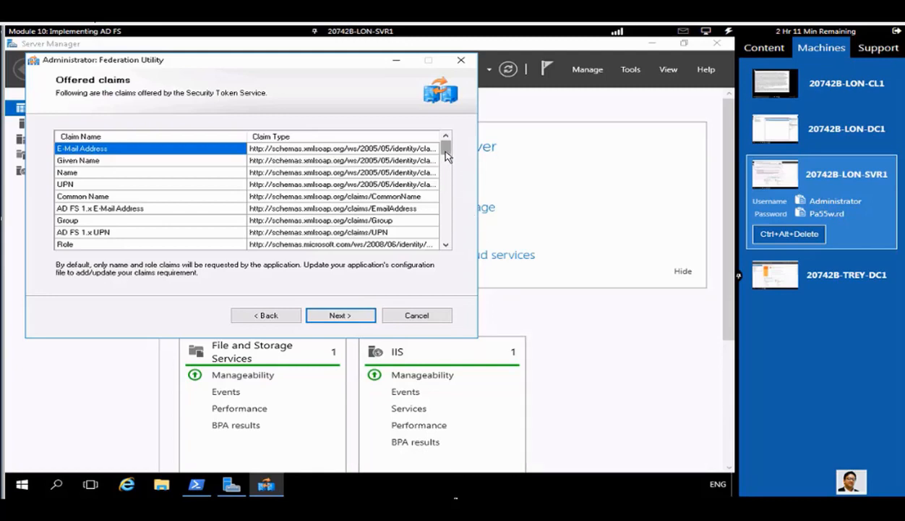
- Review the list of claims offered by the Security Token Service and continue to the summary
left_click_drag(446, 155, 455, 253)
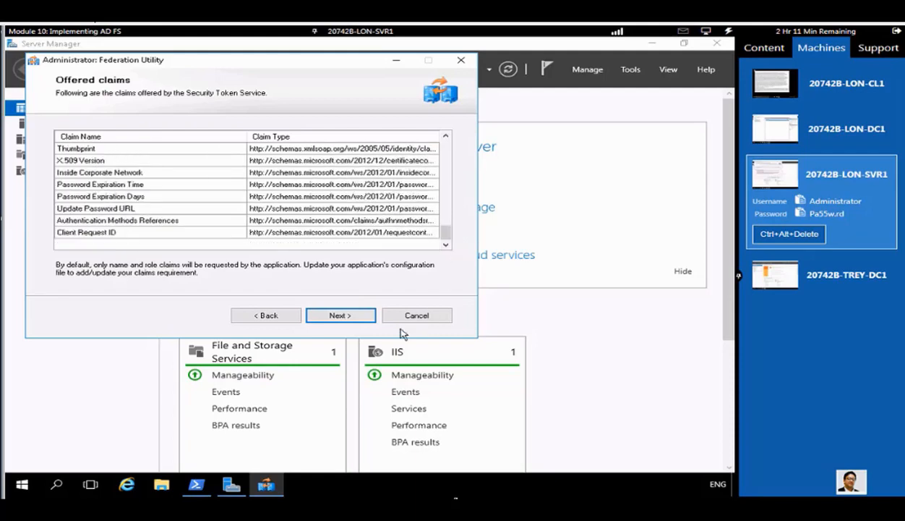
left_click(432, 231)
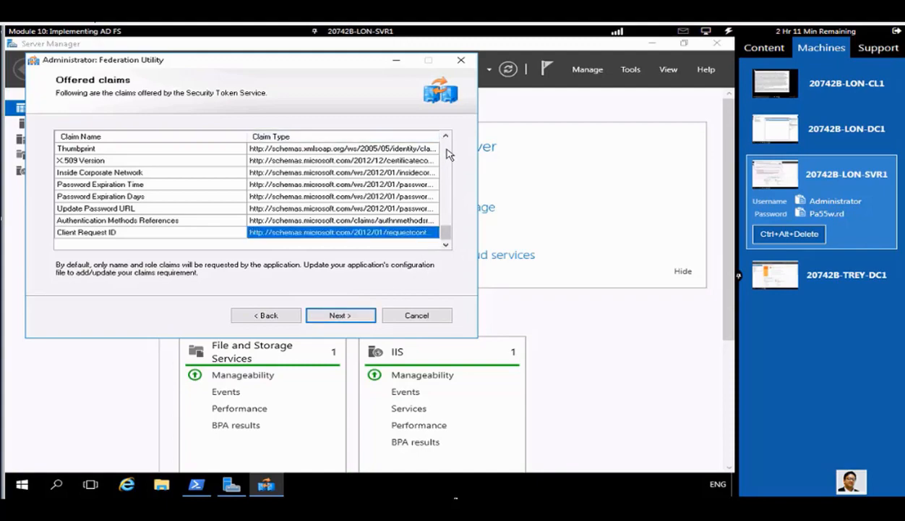
left_click(447, 150)
left_click_drag(447, 217, 444, 145)
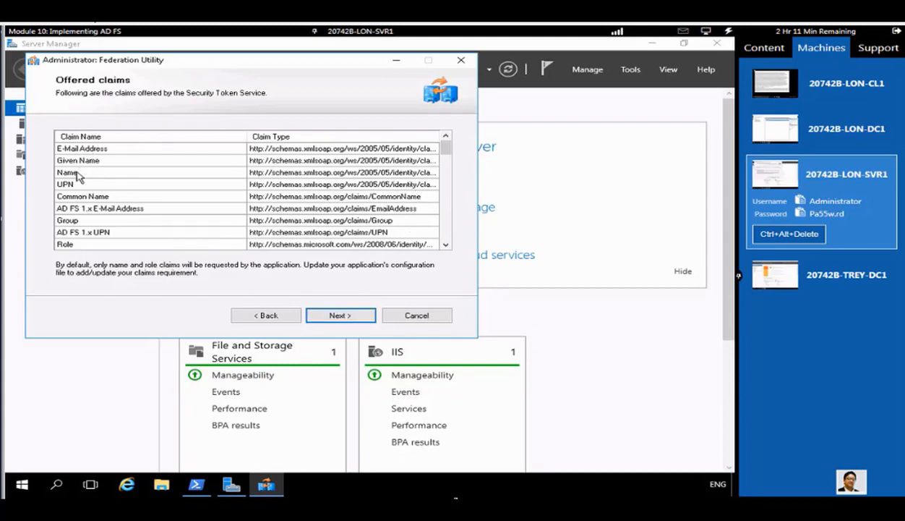
left_click(339, 316)
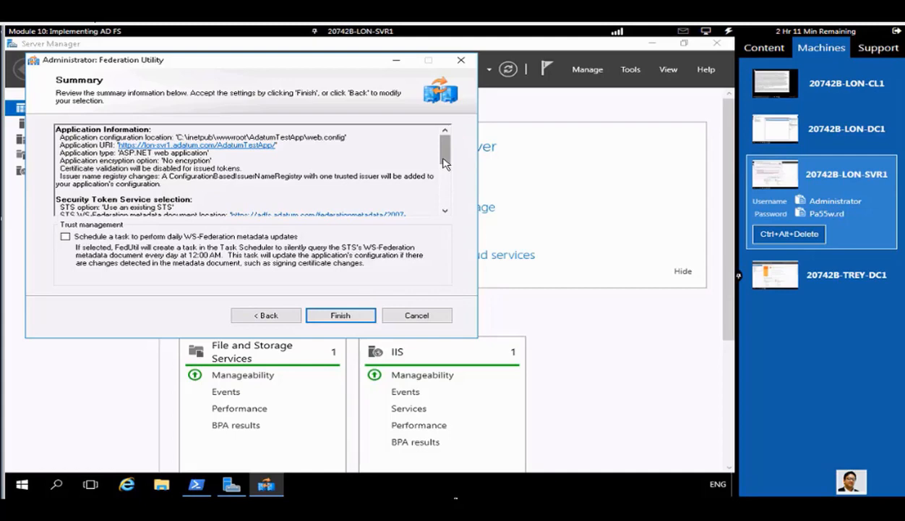
- Examine the summary's application information, STS selection, requested claims and output details
left_click(446, 210)
left_click(446, 209)
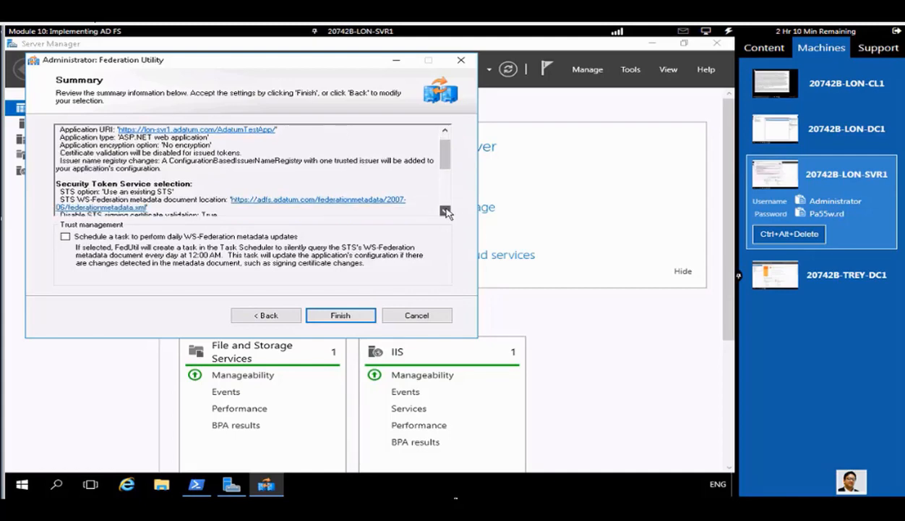
left_click(445, 209)
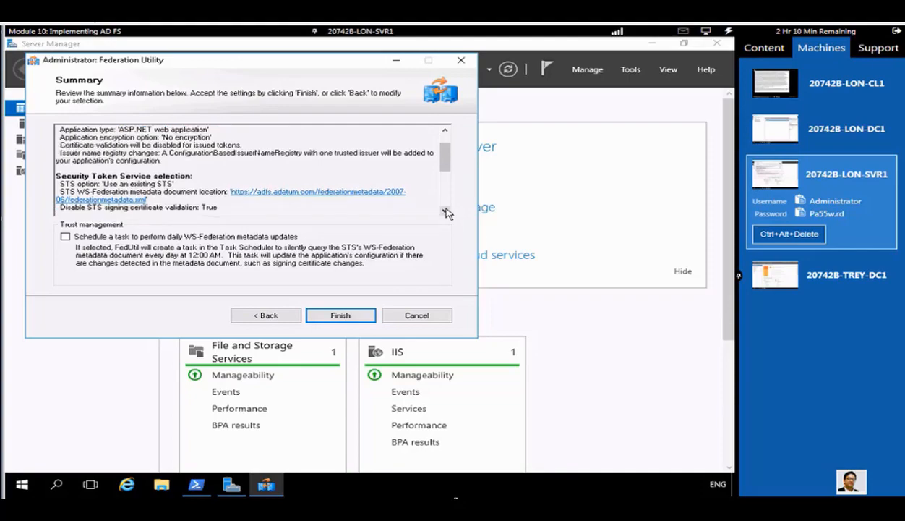
left_click(446, 209)
left_click(446, 209)
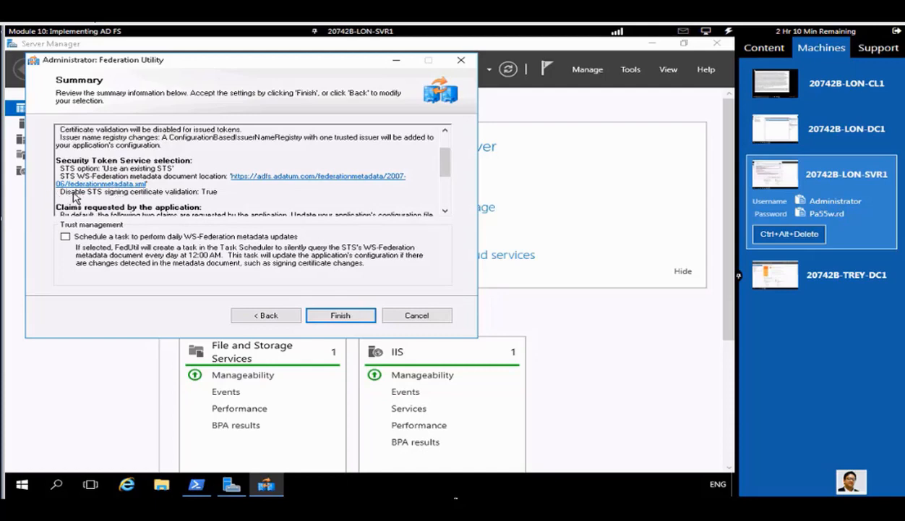
left_click(445, 212)
left_click(446, 212)
left_click(445, 212)
left_click(445, 212)
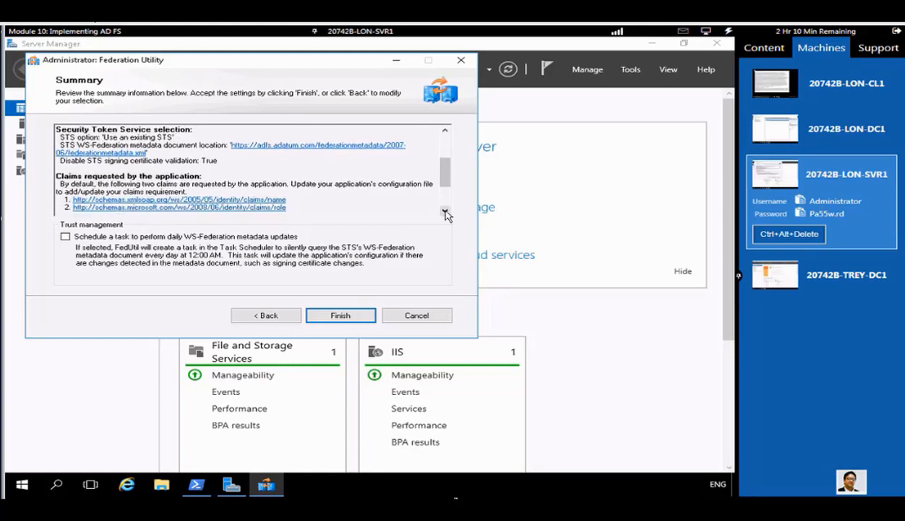
left_click(446, 212)
left_click(446, 212)
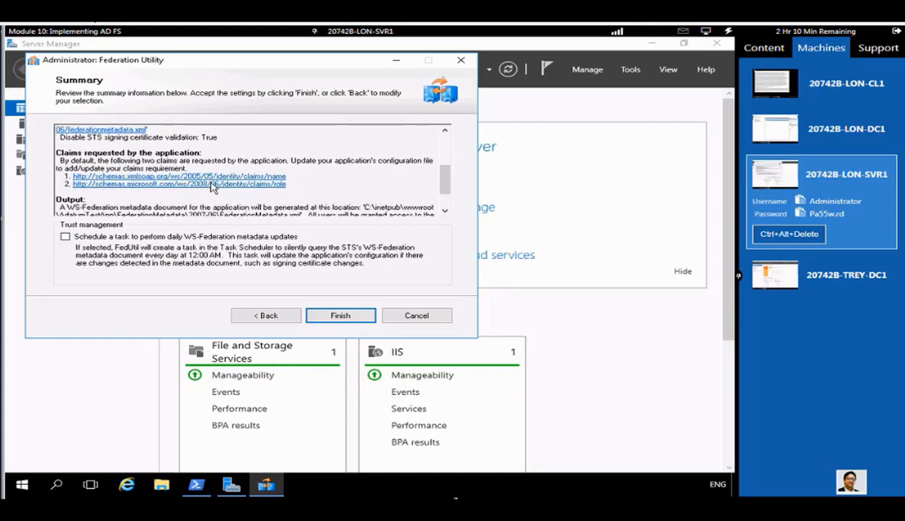
left_click(445, 211)
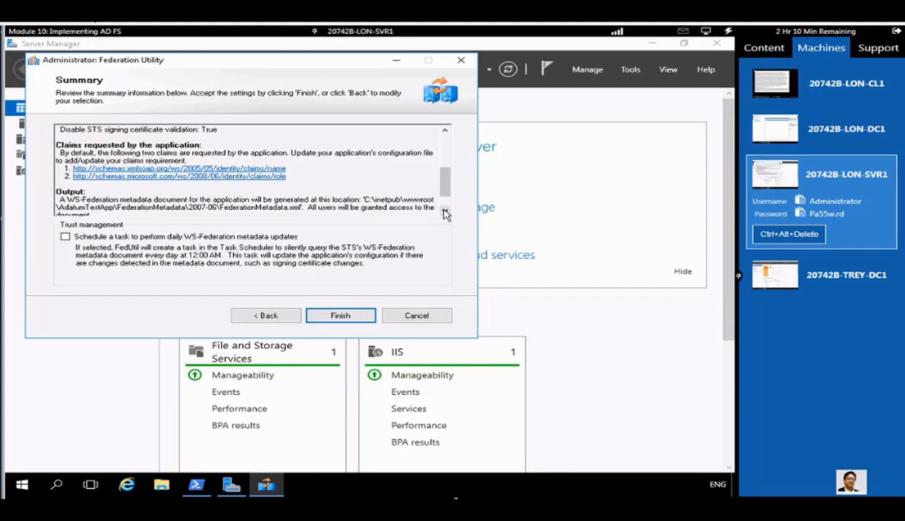
left_click(446, 211)
left_click(446, 211)
left_click(445, 212)
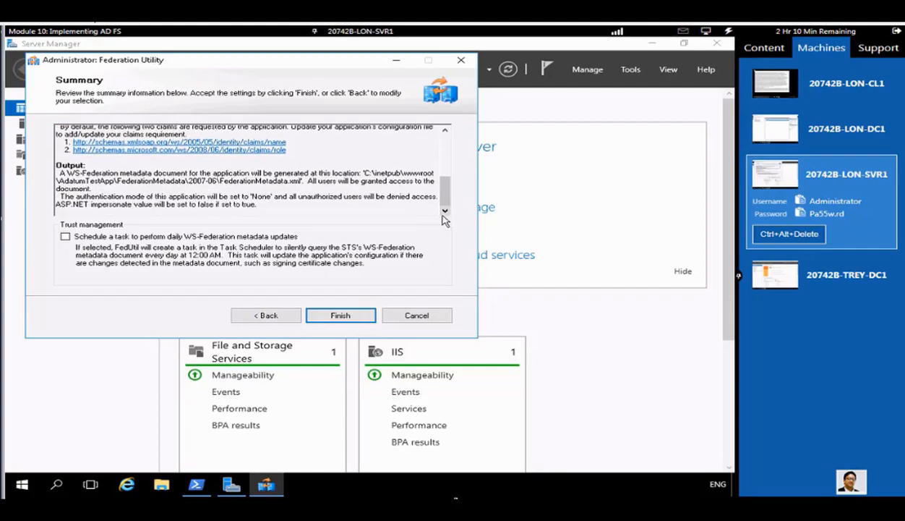
- Finish the Federation Utility configuration of the application and switch to the 20742B-LON-DC1 machine
left_click(355, 316)
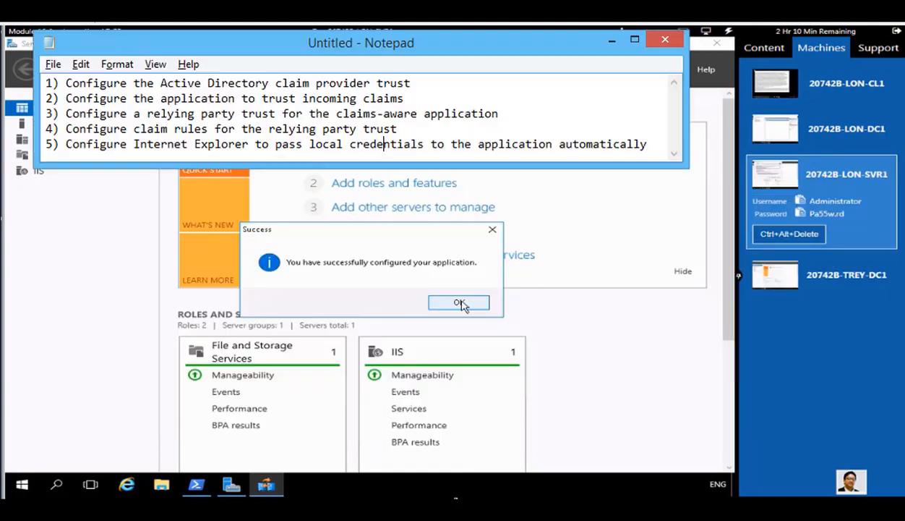
left_click(459, 303)
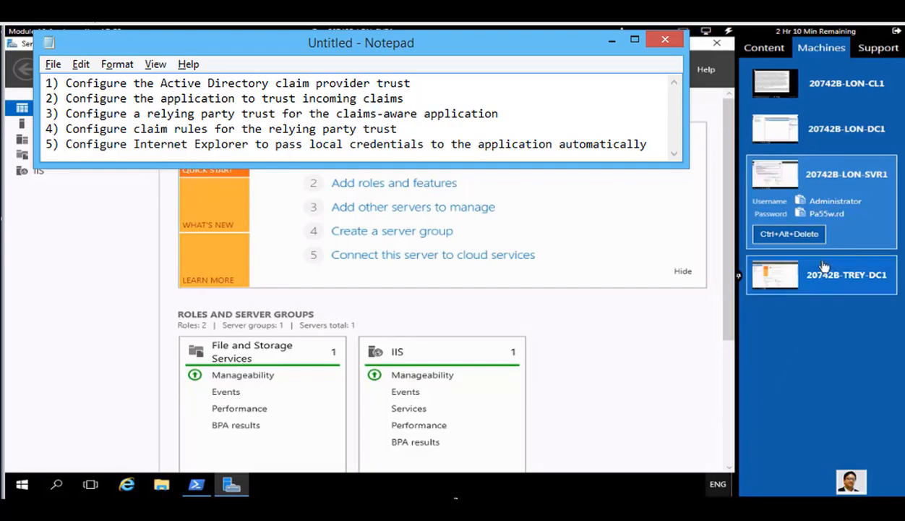
left_click(833, 129)
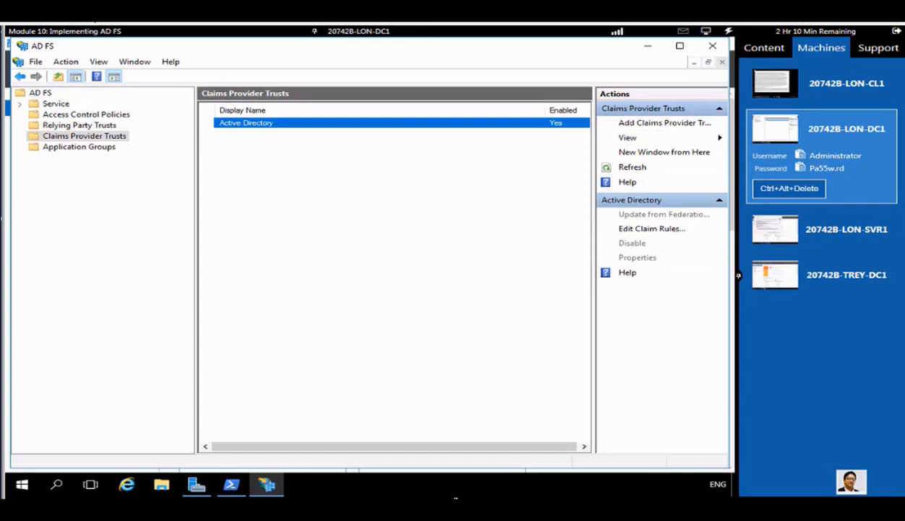
right_click(25, 490)
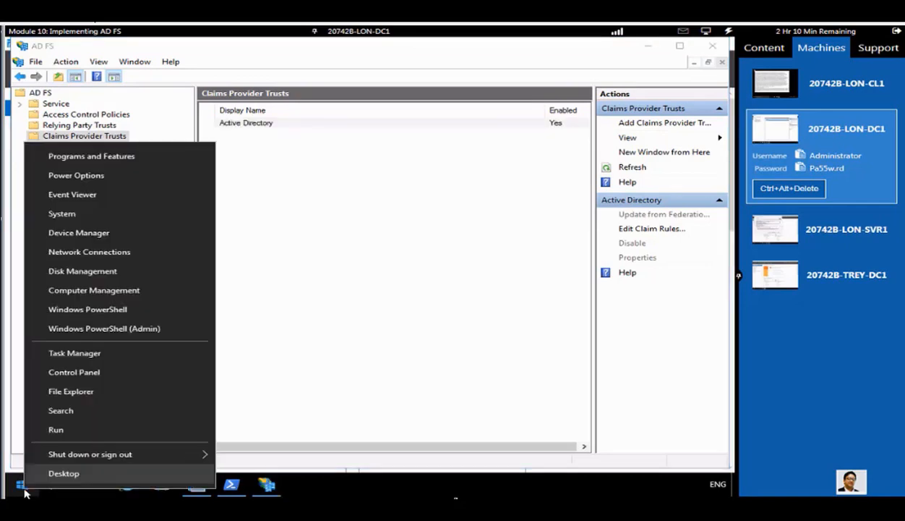
left_click(127, 330)
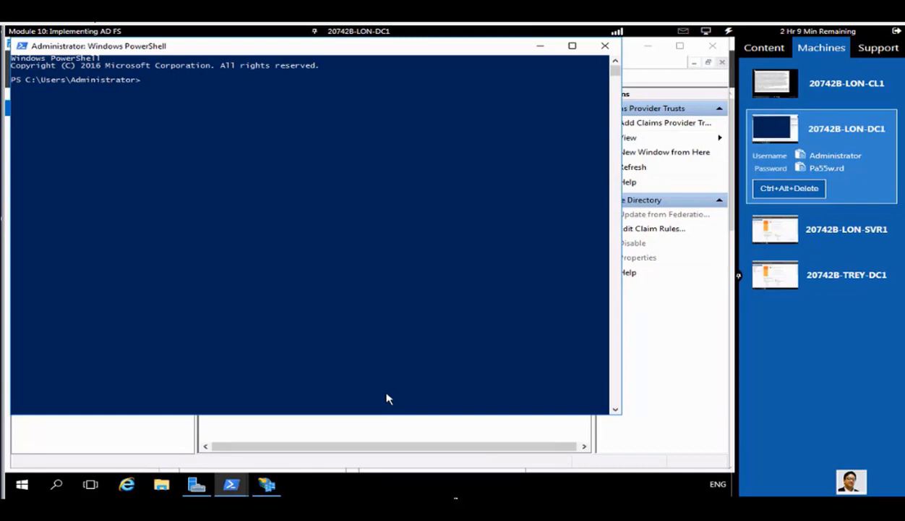
mouse_move(231, 485)
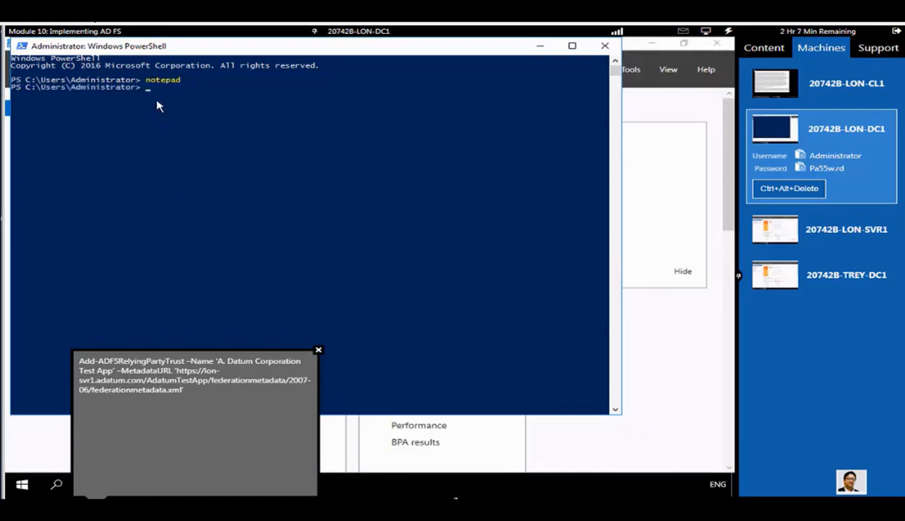
right_click(157, 101)
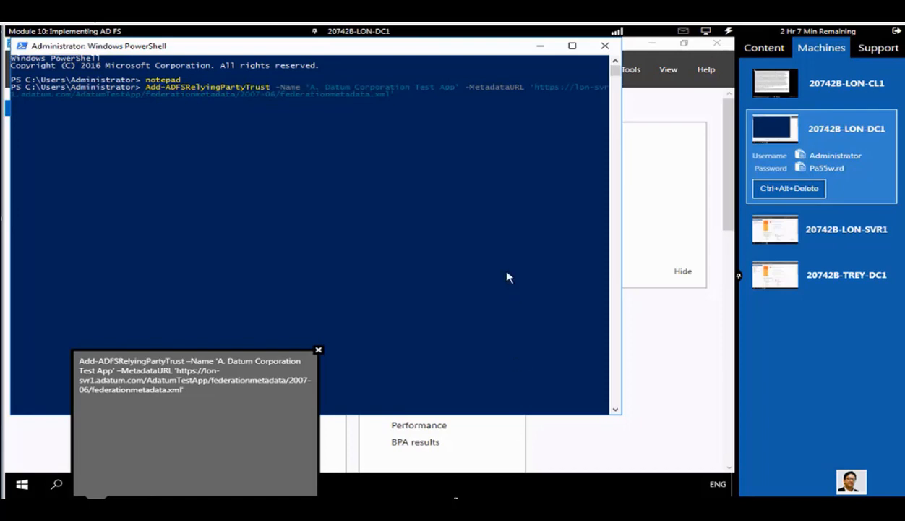
left_click(412, 110)
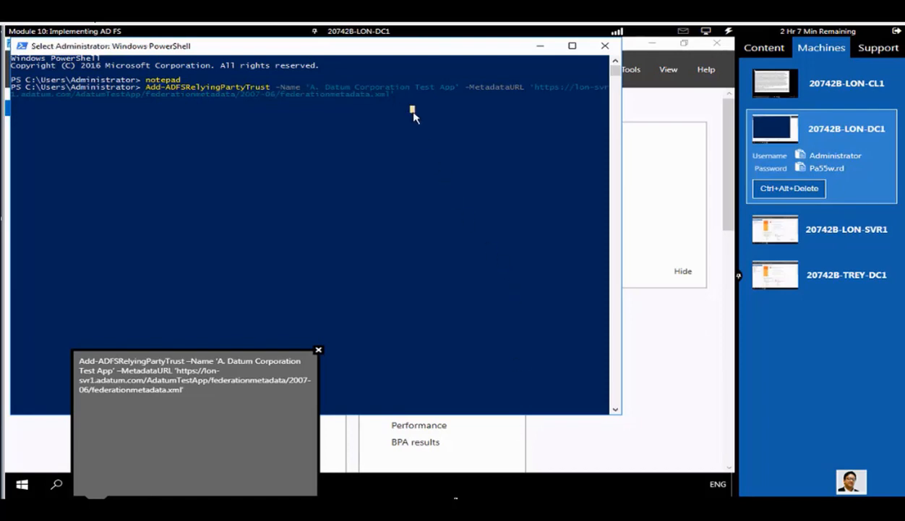
right_click(414, 116)
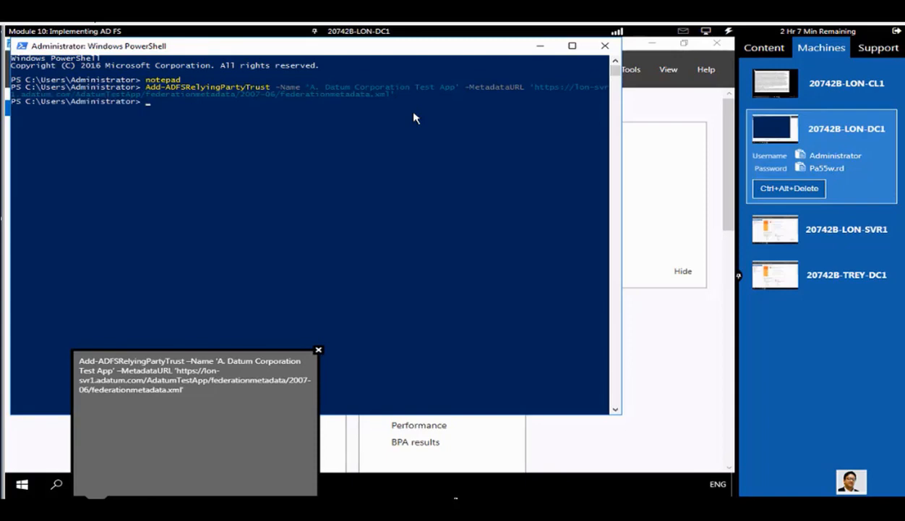
- Dismiss the command text overlay and bring up the Notepad window to examine the full relying party trust command
left_click(319, 352)
left_click(266, 484)
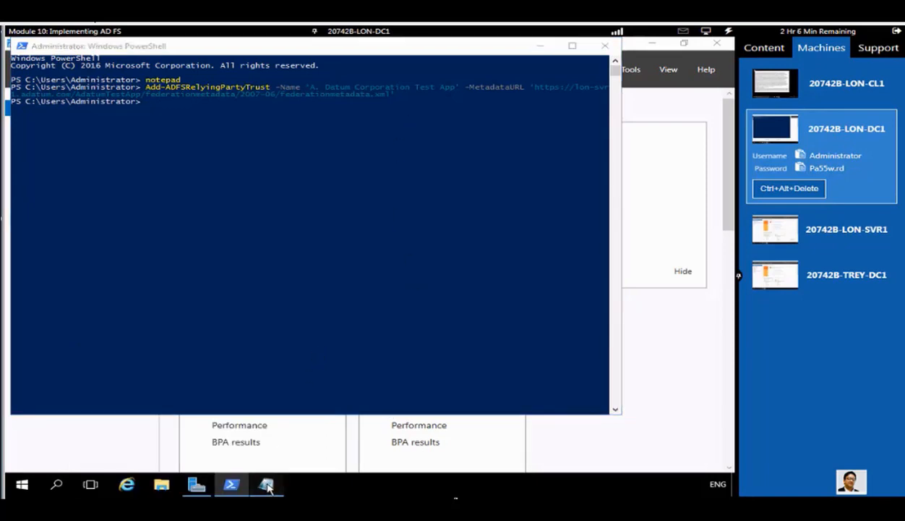
left_click_drag(305, 355, 15, 353)
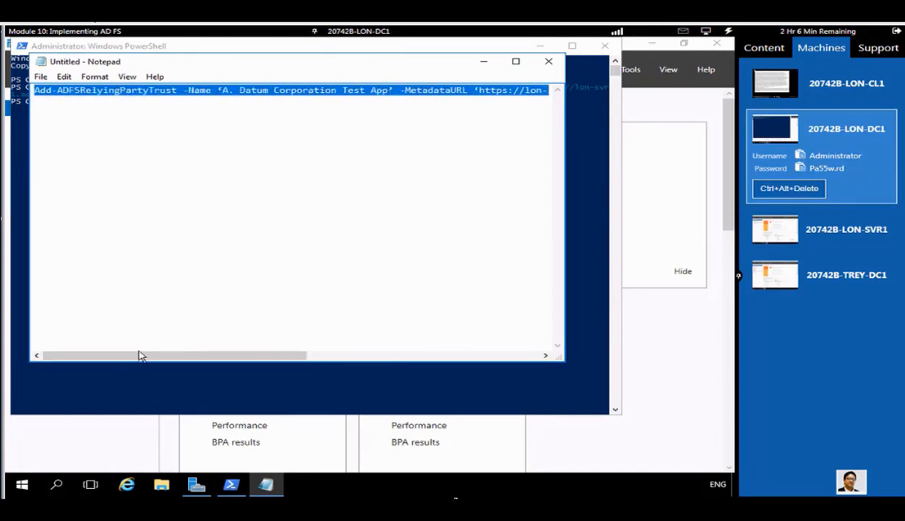
- Read the rest of the command in Notepad, and open AD FS Management at the Relying Party Trusts list
left_click_drag(137, 357, 400, 364)
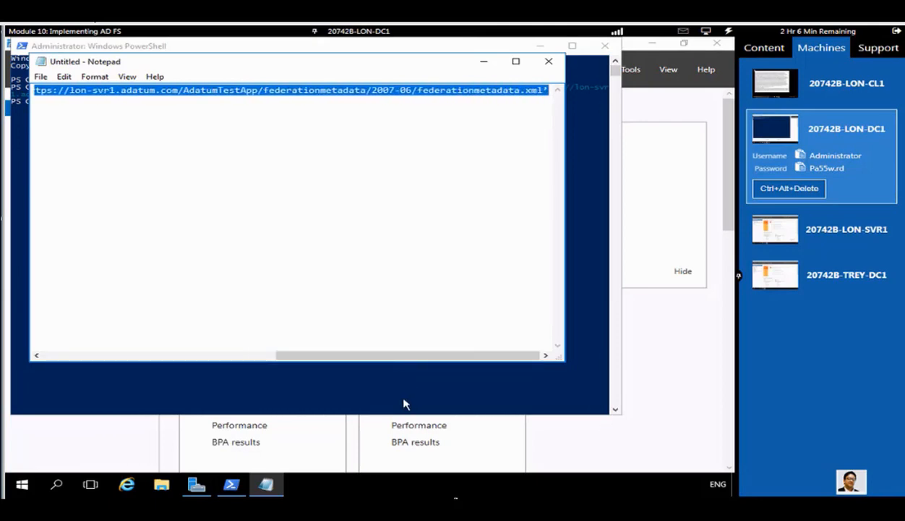
left_click(197, 484)
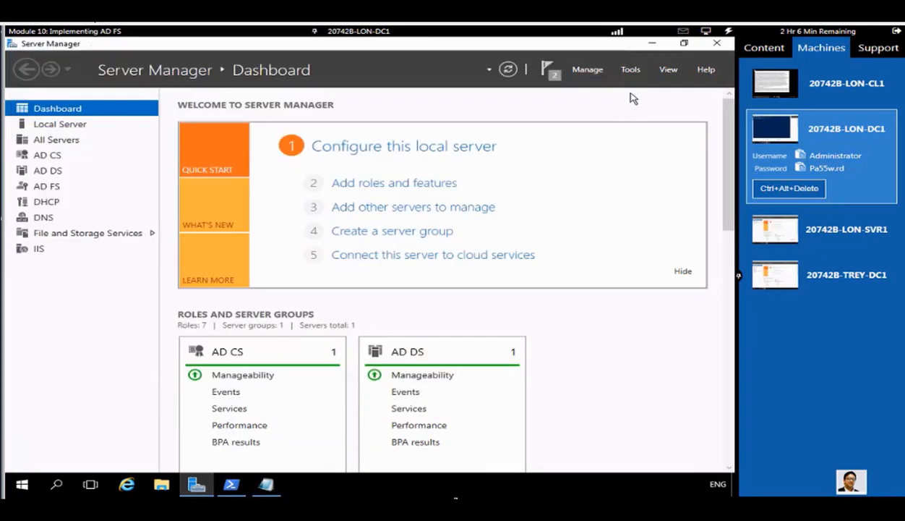
left_click(631, 70)
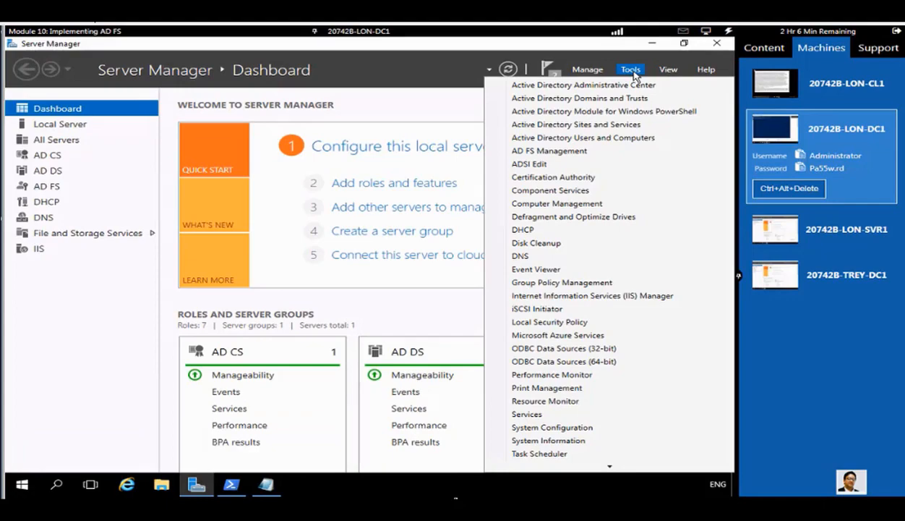
left_click(563, 151)
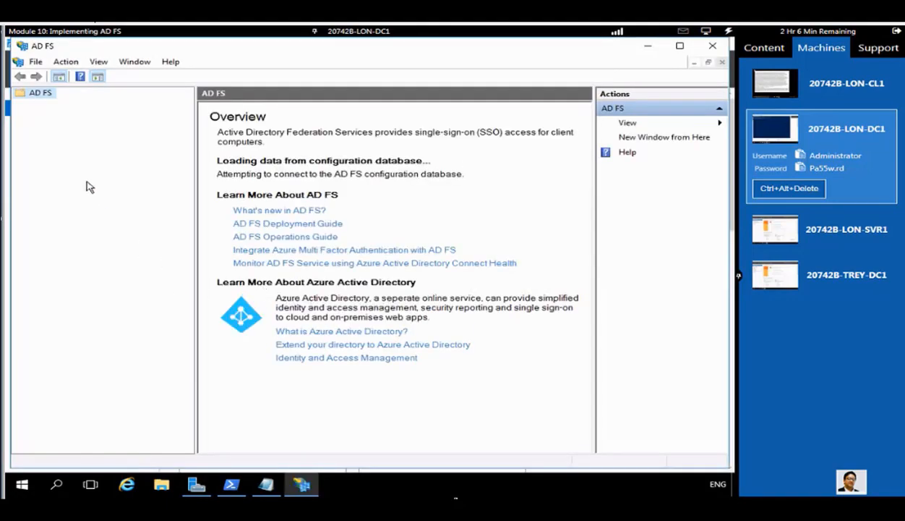
left_click(58, 125)
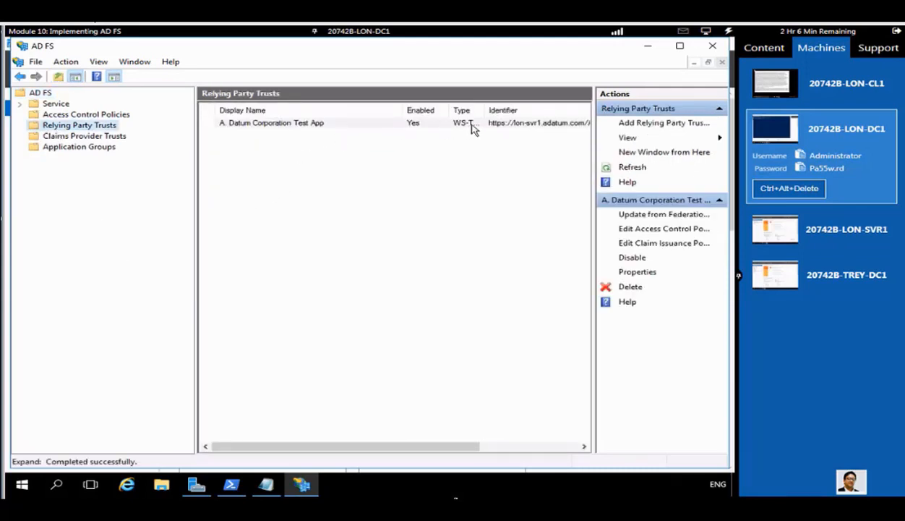
left_click_drag(446, 448, 339, 443)
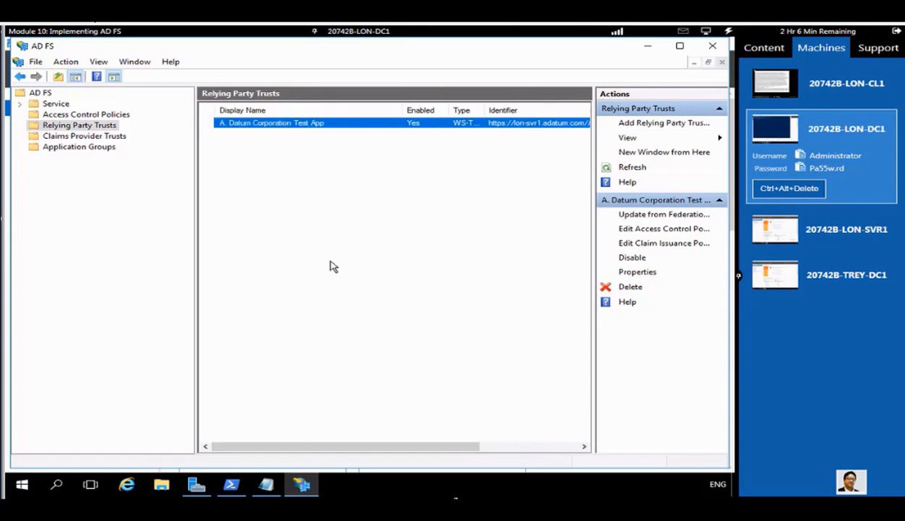
- Examine the federation metadata URL and identifiers in the A. Datum Corporation Test App trust's properties, and close the AD FS console
right_click(322, 127)
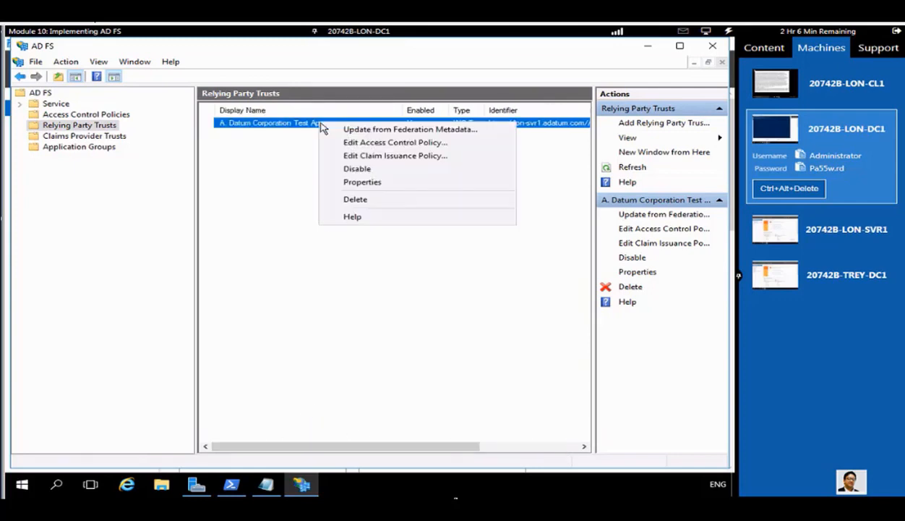
left_click(358, 198)
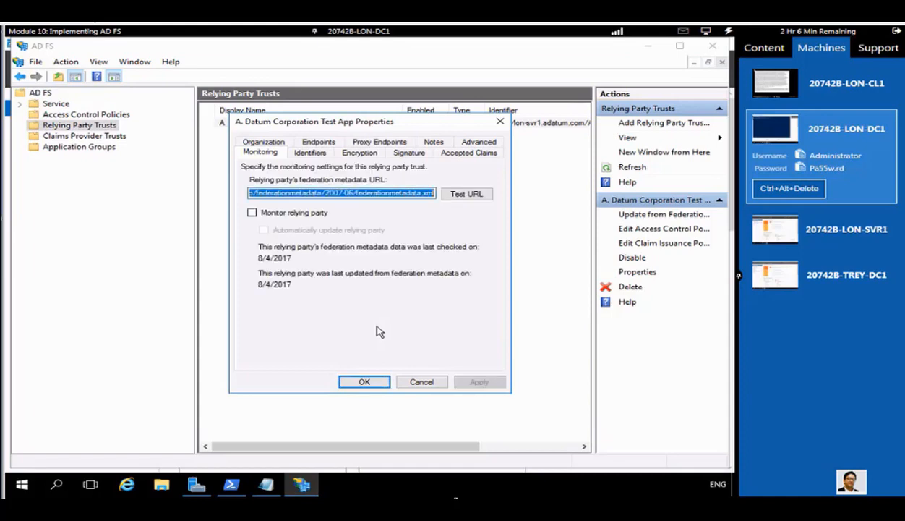
left_click(394, 196)
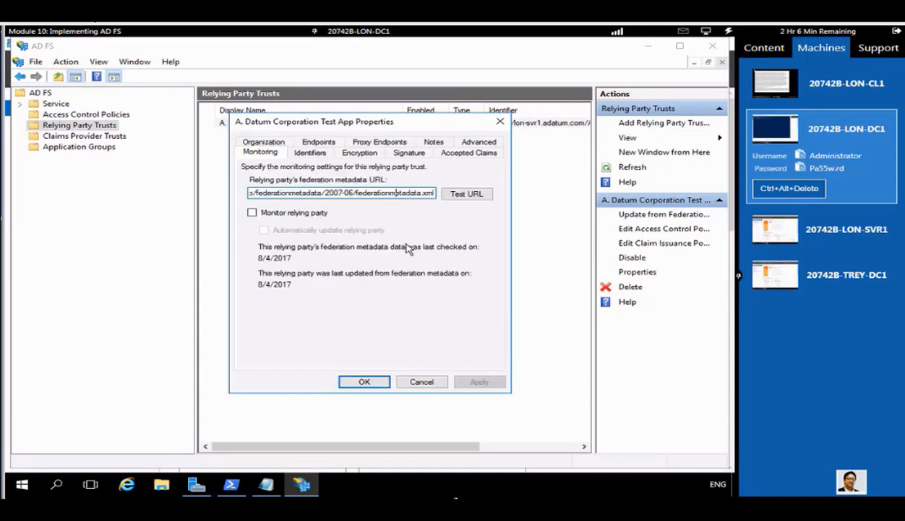
left_click(307, 152)
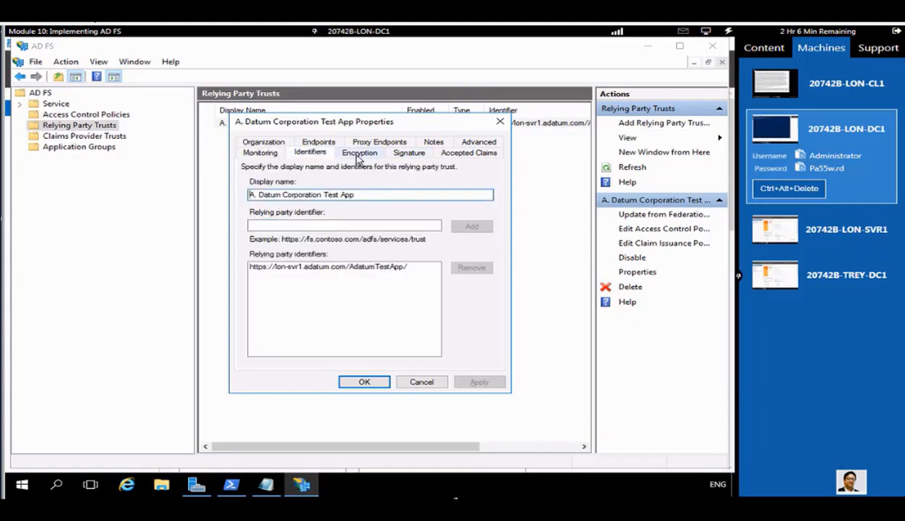
left_click(425, 382)
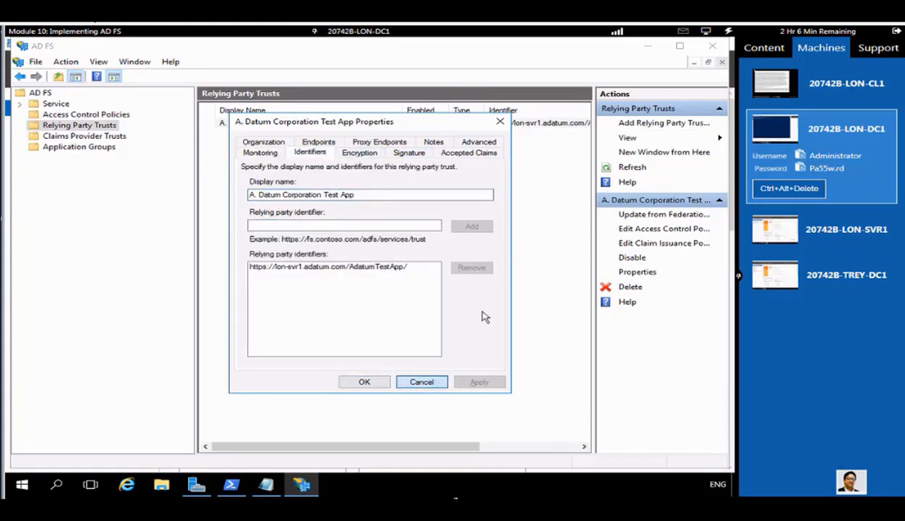
left_click(713, 45)
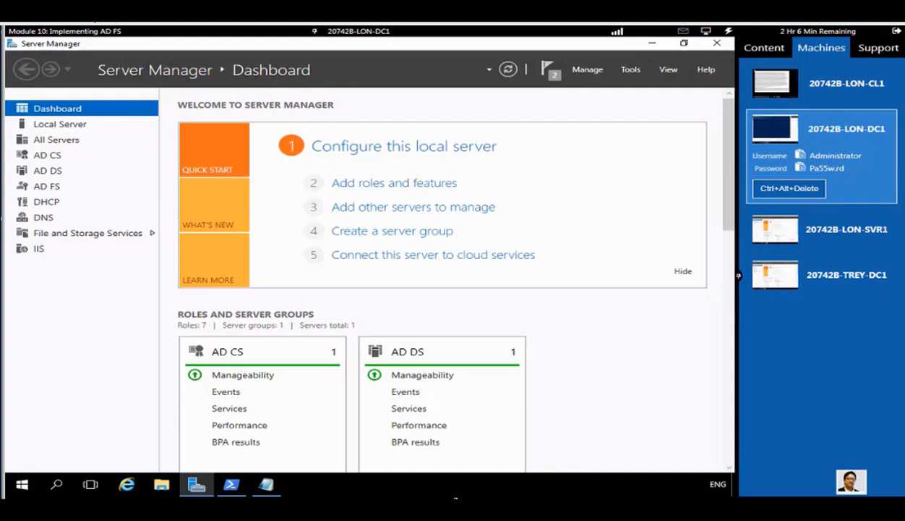
- Reopen AD FS Management and open the claim issuance policy of the A. Datum Corporation Test App relying party trust for editing
left_click(629, 70)
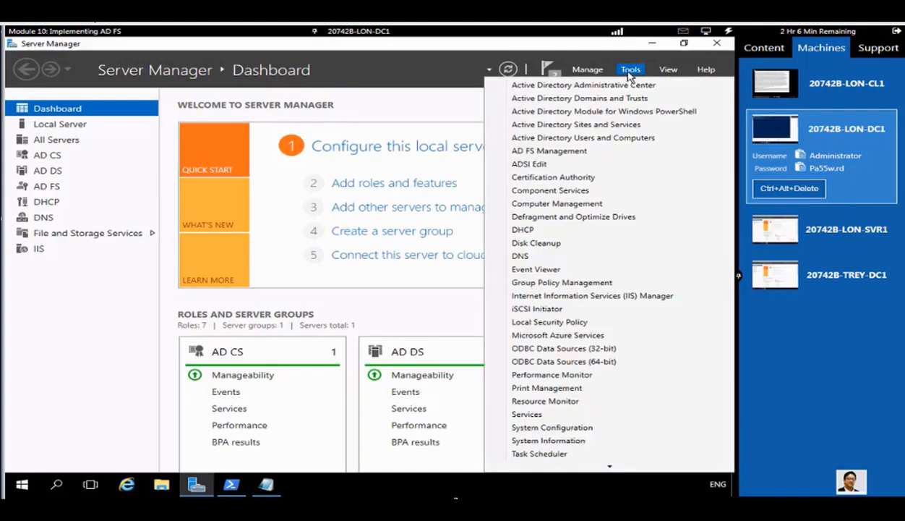
left_click(561, 154)
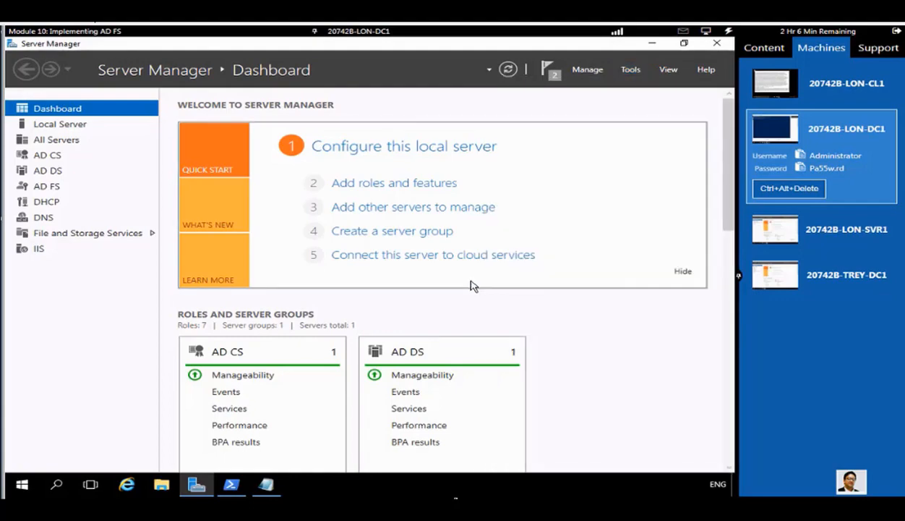
key("alt+Tab")
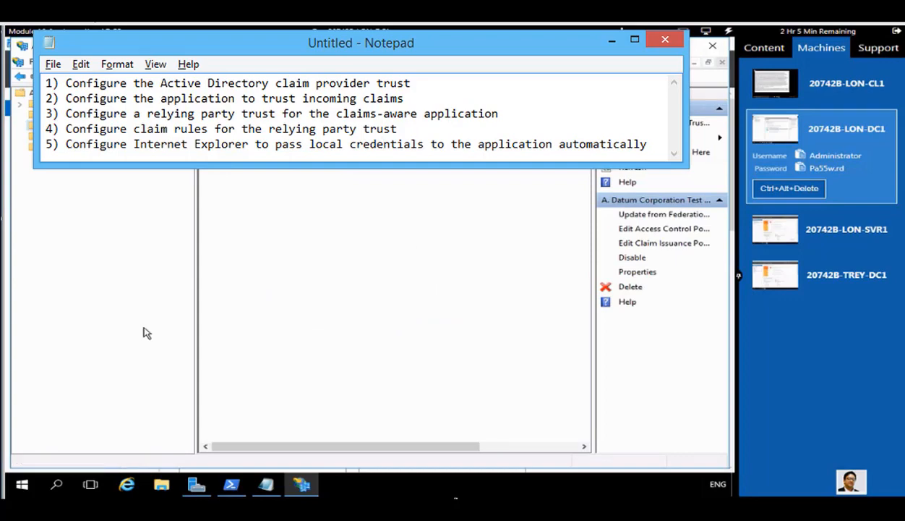
left_click(264, 244)
left_click(287, 124)
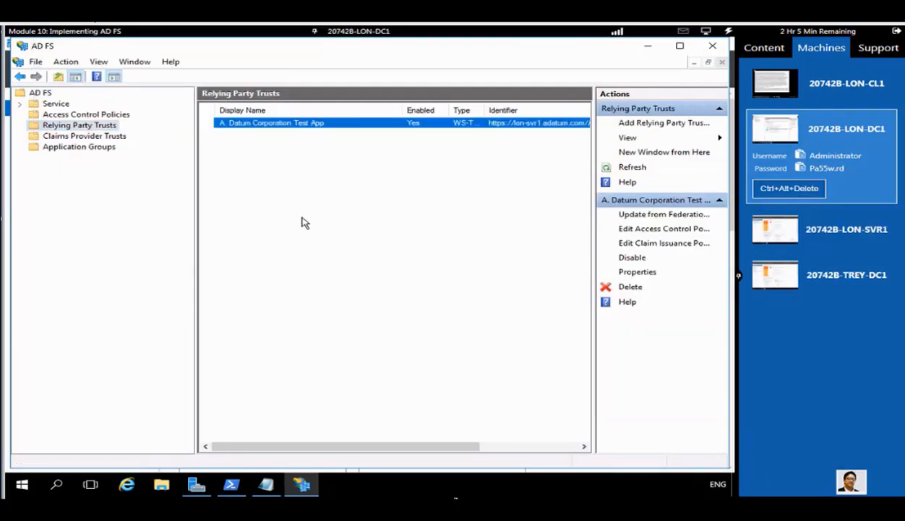
right_click(298, 126)
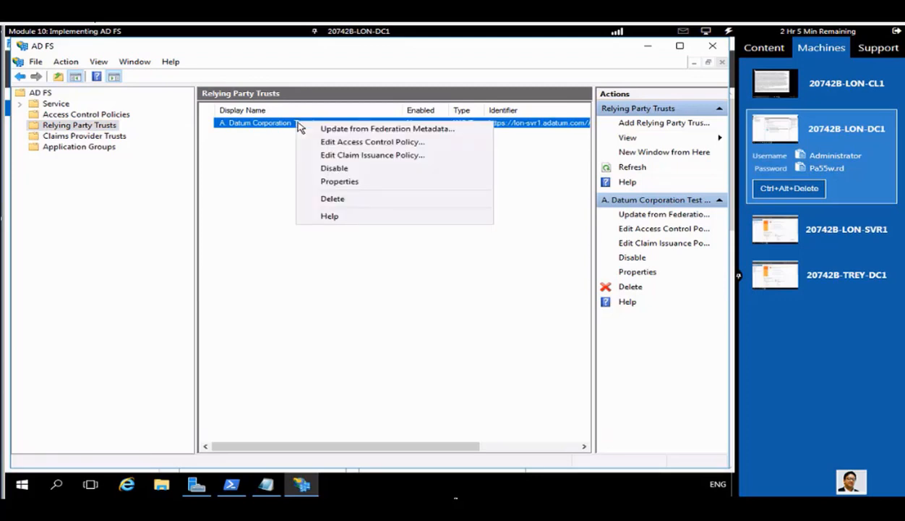
left_click(350, 157)
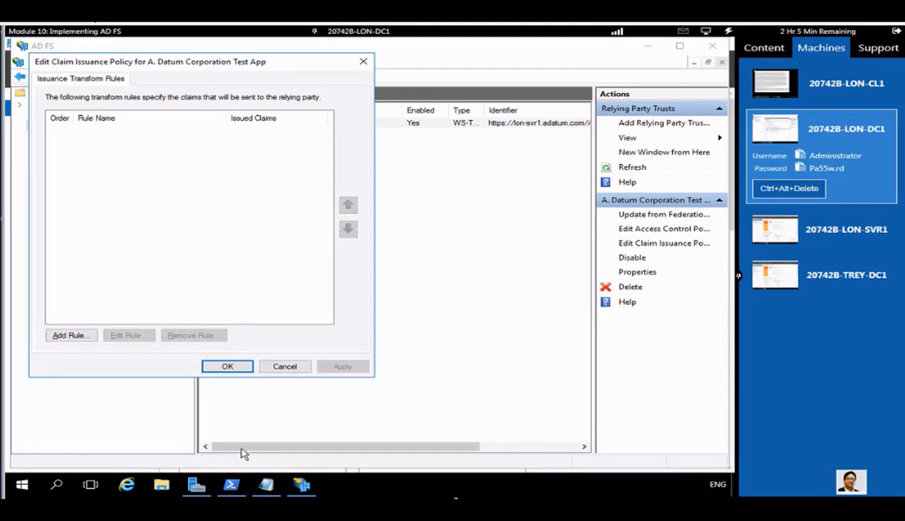
- Add a 'Pass Through or Filter an Incoming Claim' rule named 'Pass through Windows account name' with incoming claim type Windows account name
left_click(76, 337)
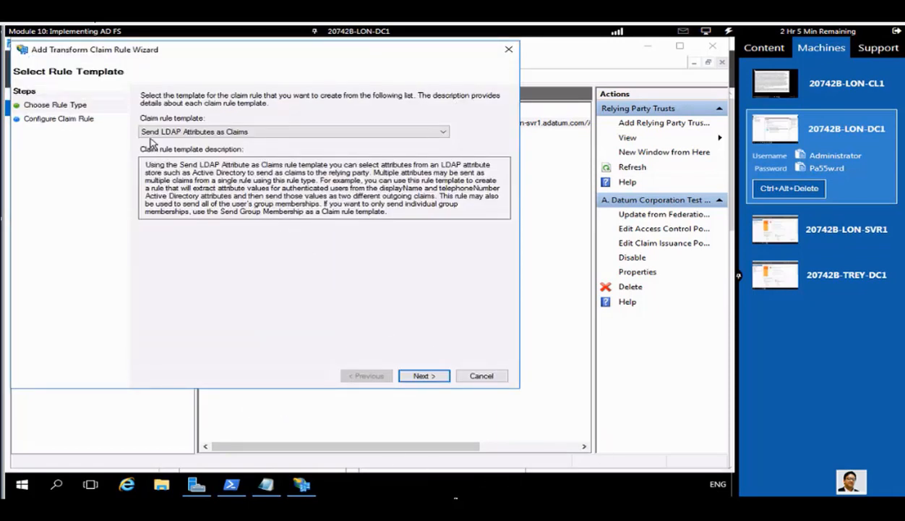
left_click(438, 133)
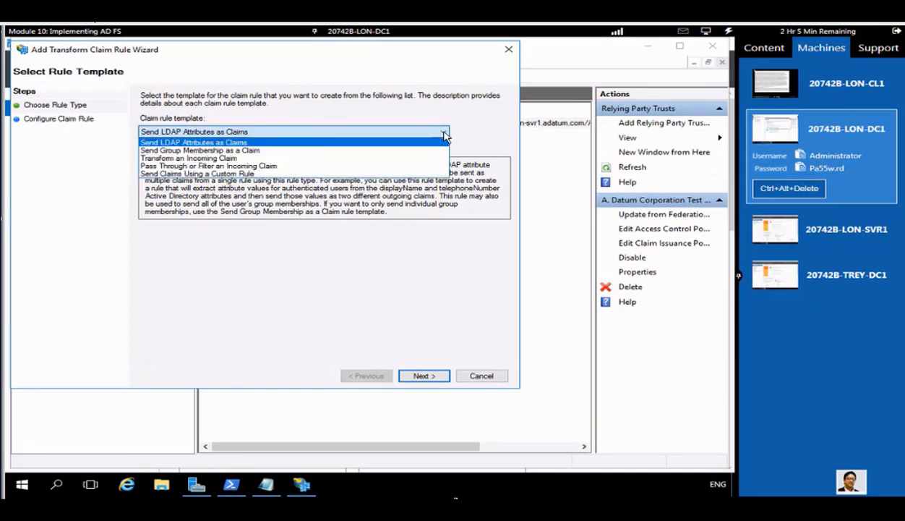
left_click(181, 166)
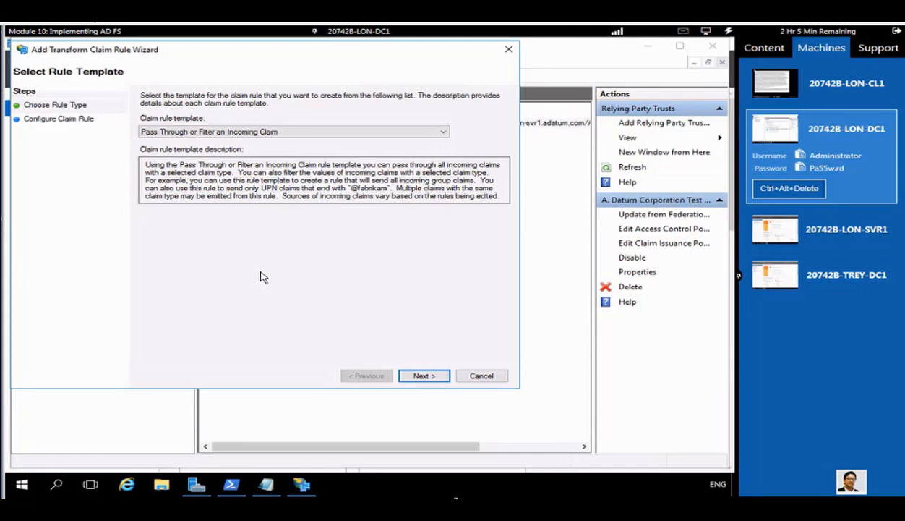
left_click(419, 376)
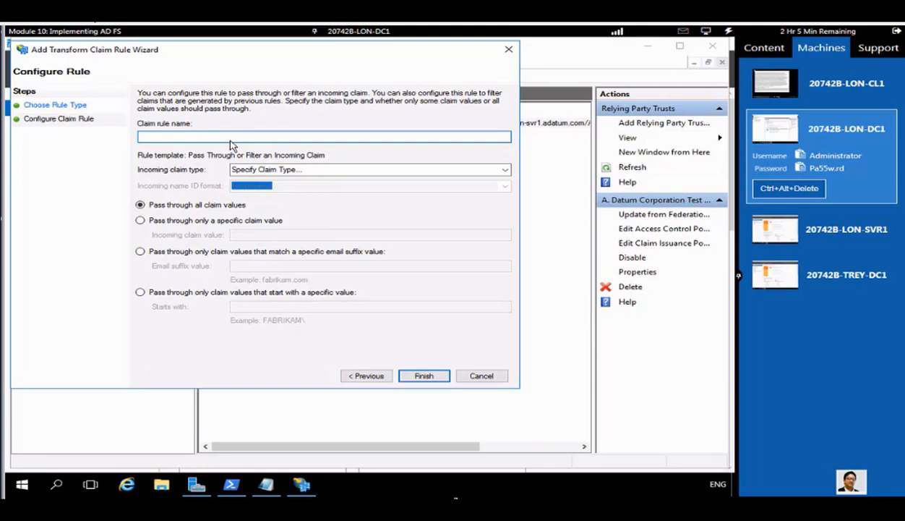
type("Pass t")
type("hrough Windows a")
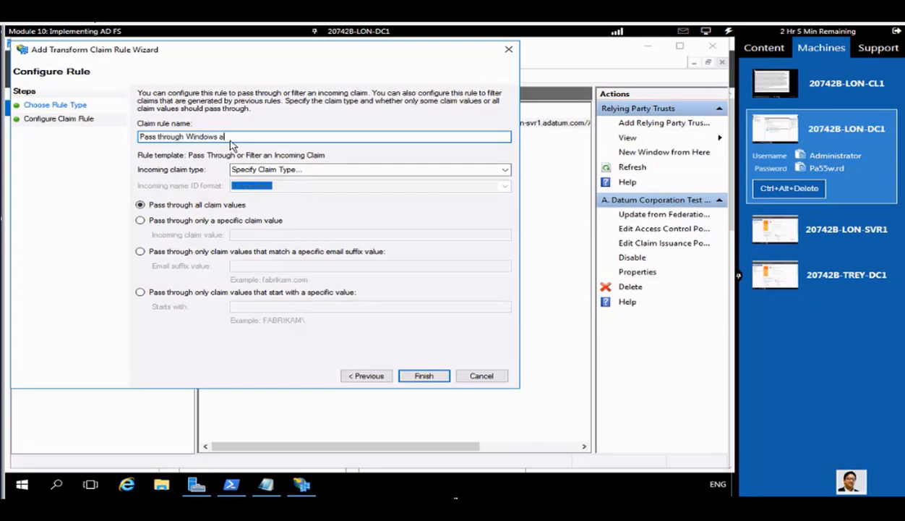
type("ccount name")
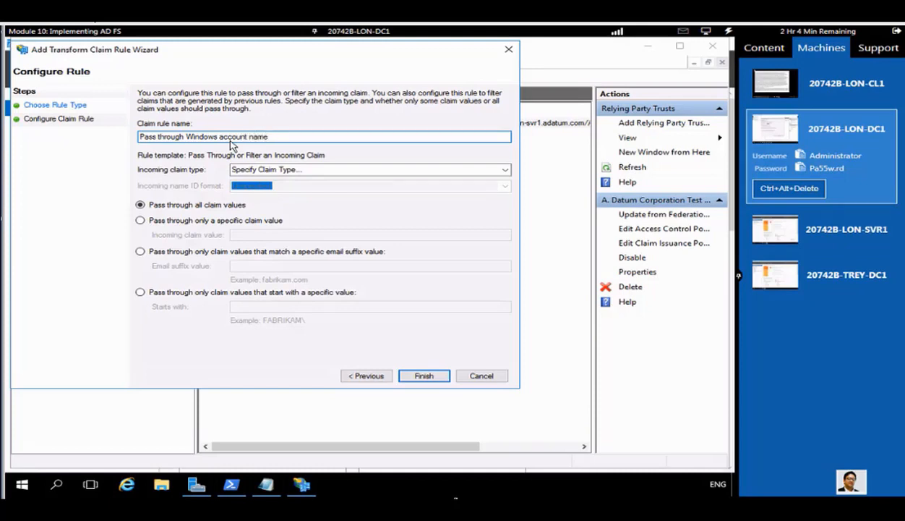
left_click(506, 172)
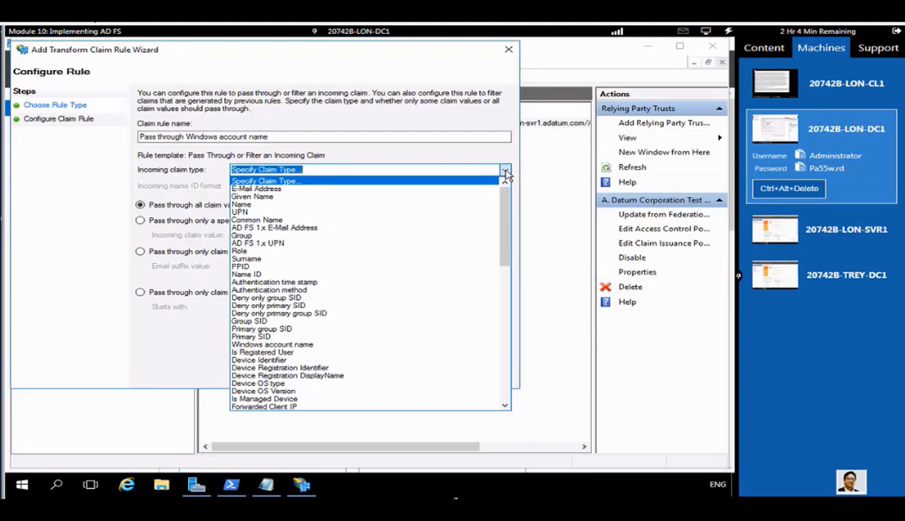
type("w")
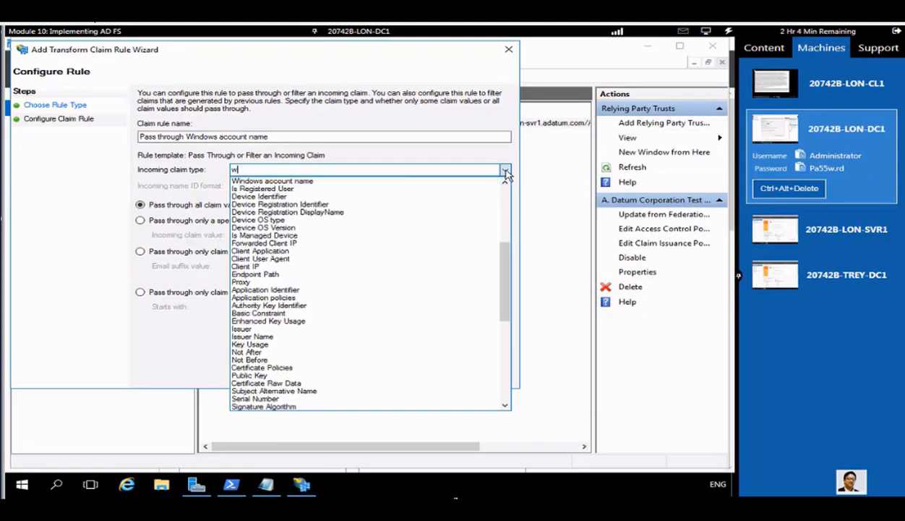
left_click(355, 181)
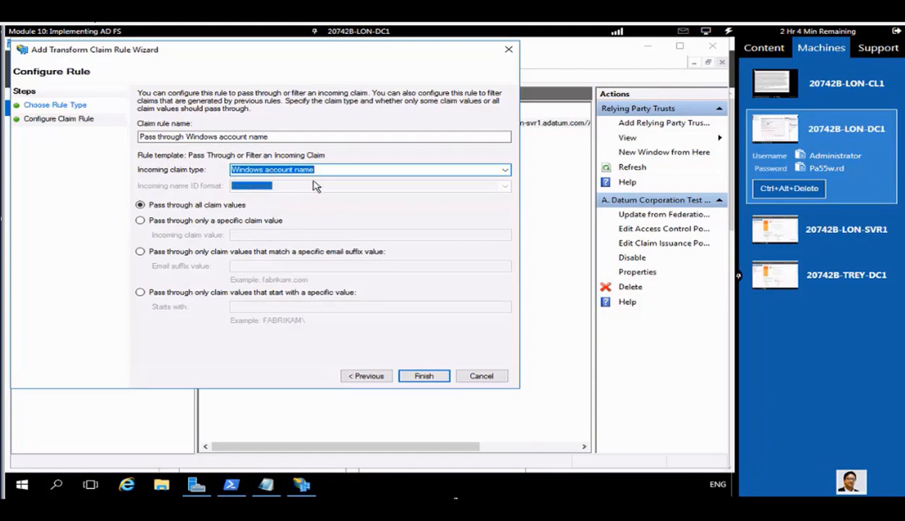
left_click(418, 375)
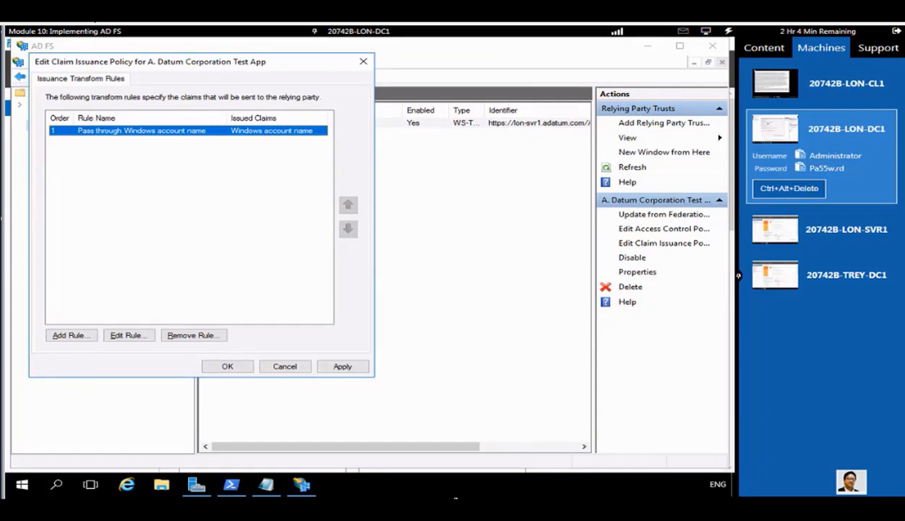
- Add a 'Pass Through or Filter an Incoming Claim' rule named 'Pass through E-Mail Address' with incoming claim type E-Mail Address
left_click(79, 336)
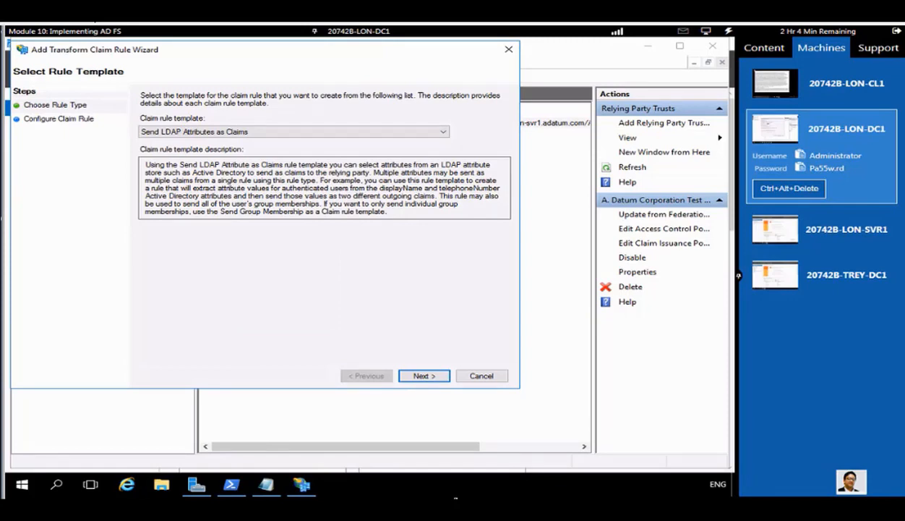
left_click(444, 137)
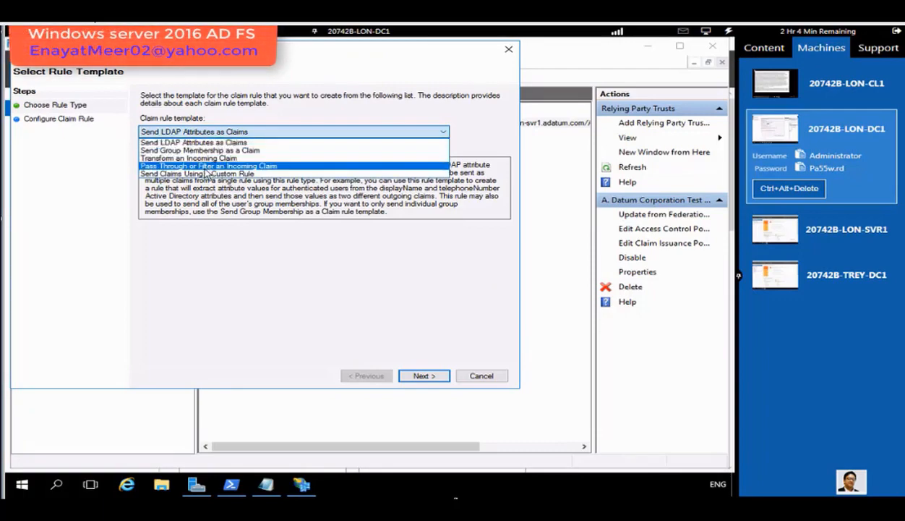
left_click(206, 167)
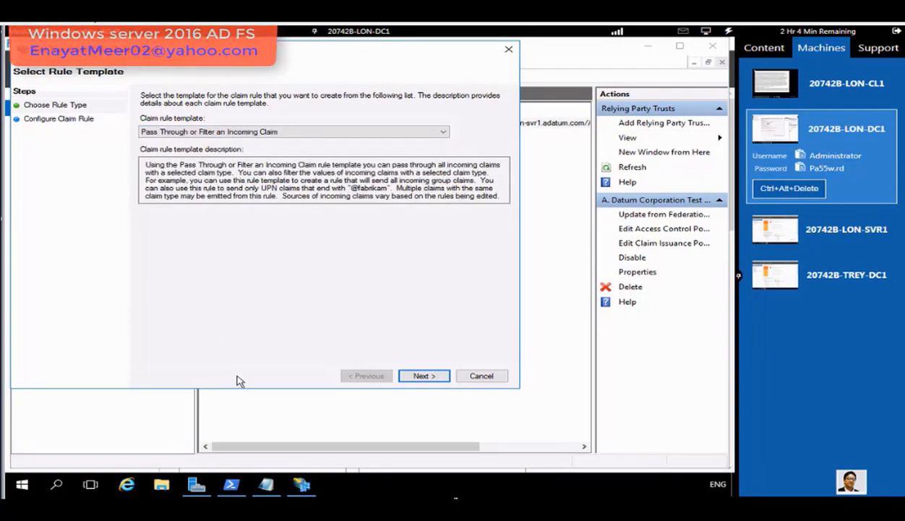
left_click(424, 376)
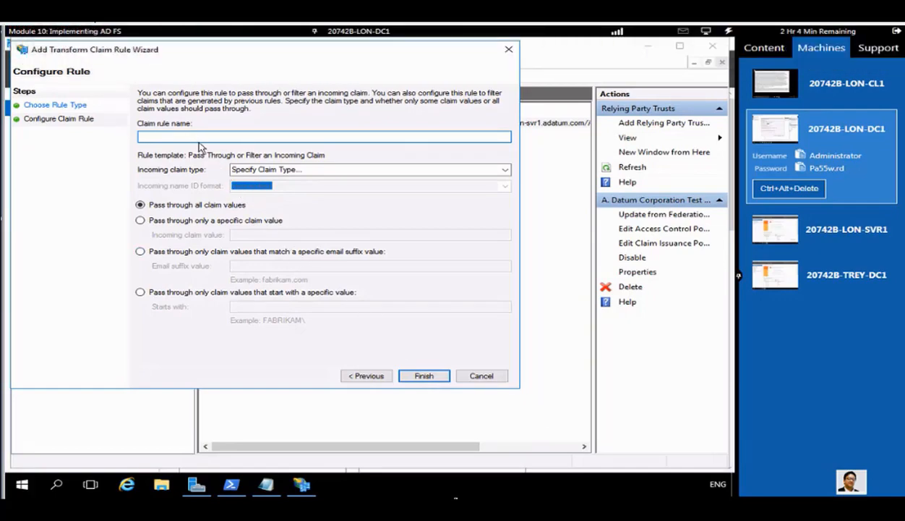
type("Pass through E-Mail Address")
left_click(504, 170)
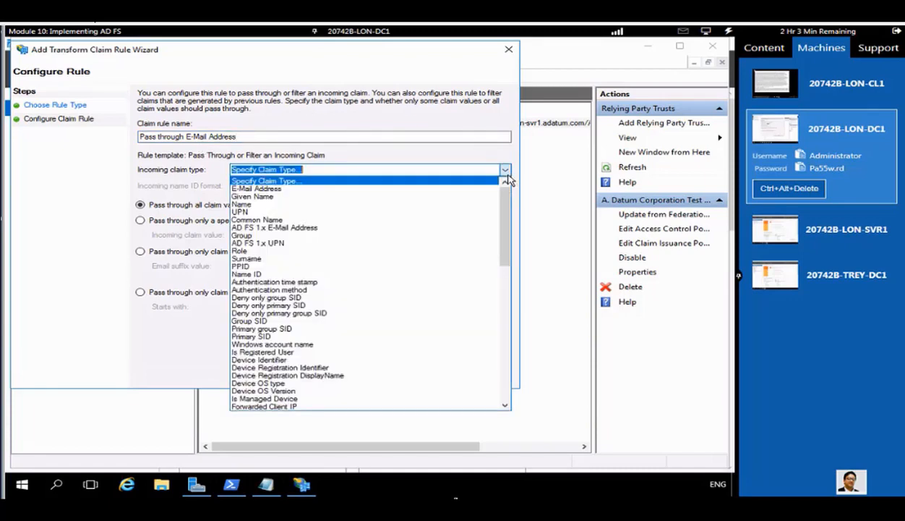
left_click(292, 188)
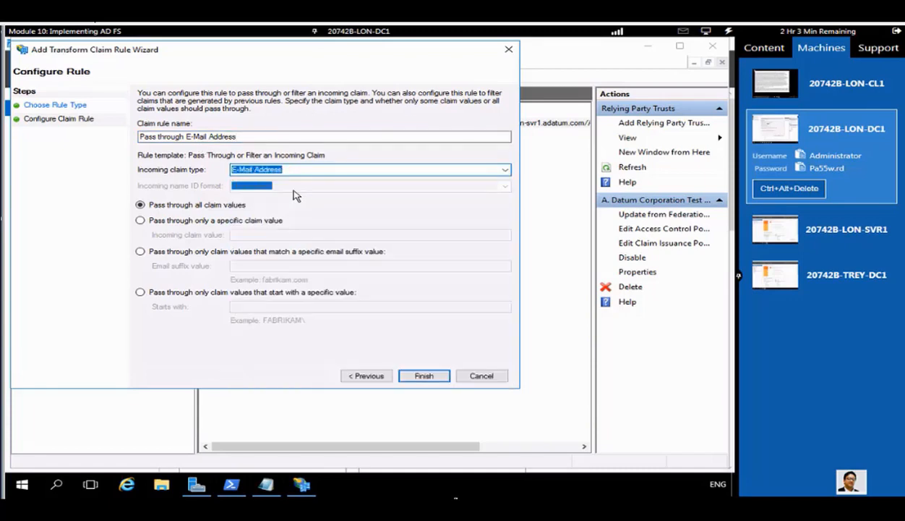
left_click(425, 377)
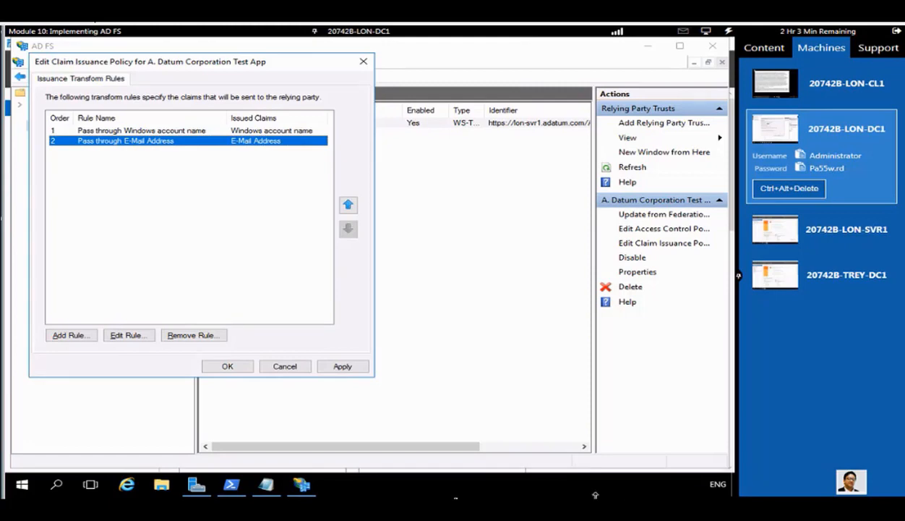
- Add a 'Pass Through or Filter an Incoming Claim' rule named 'Pass through UPN' with incoming claim type UPN
left_click(63, 337)
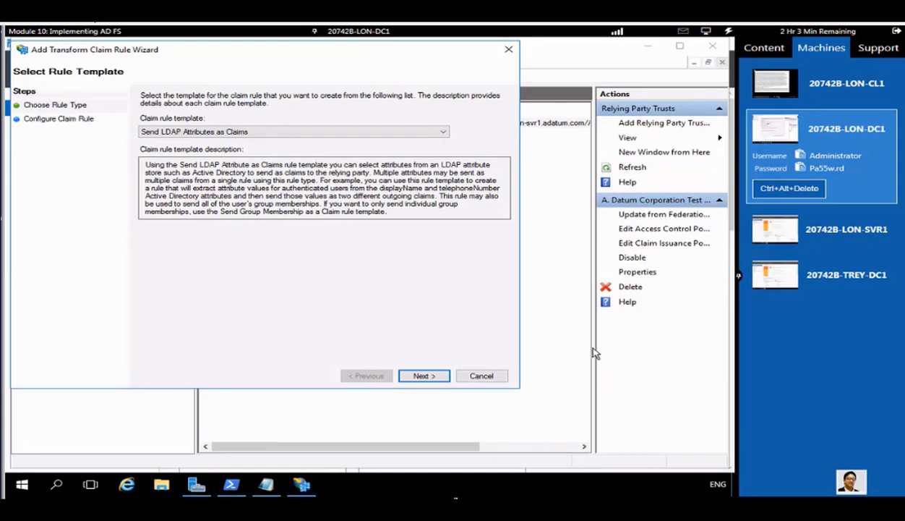
left_click(441, 133)
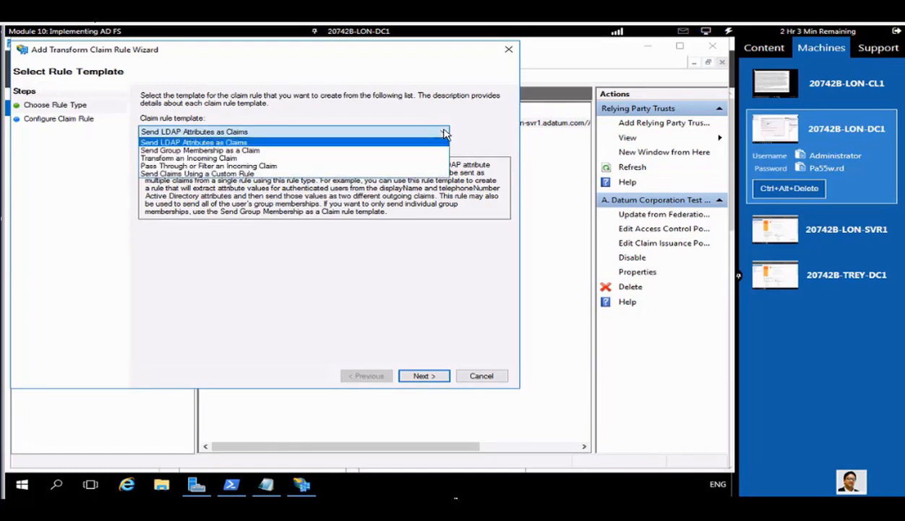
left_click(217, 165)
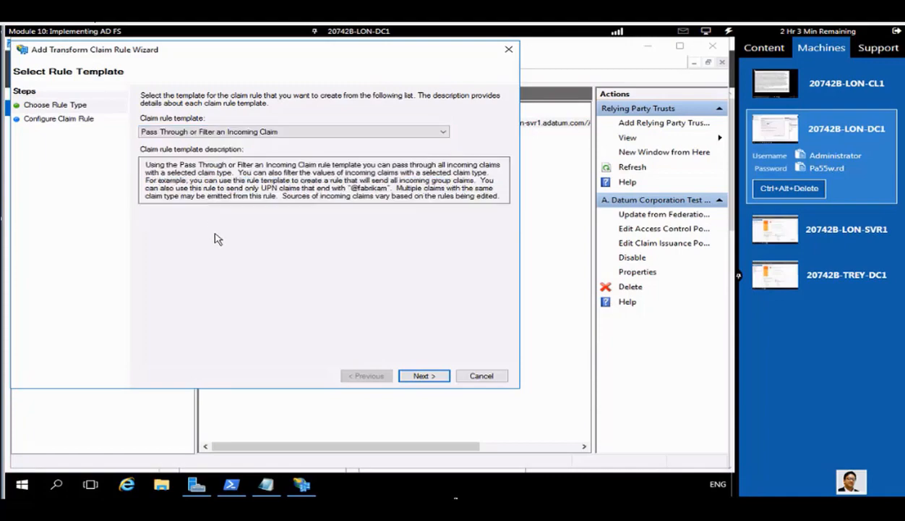
left_click(424, 376)
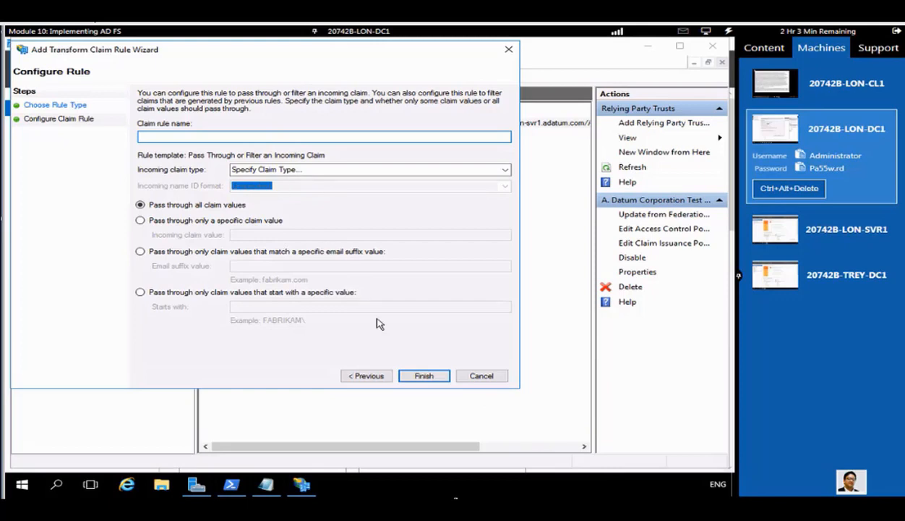
type("Pass through UPN")
left_click(505, 174)
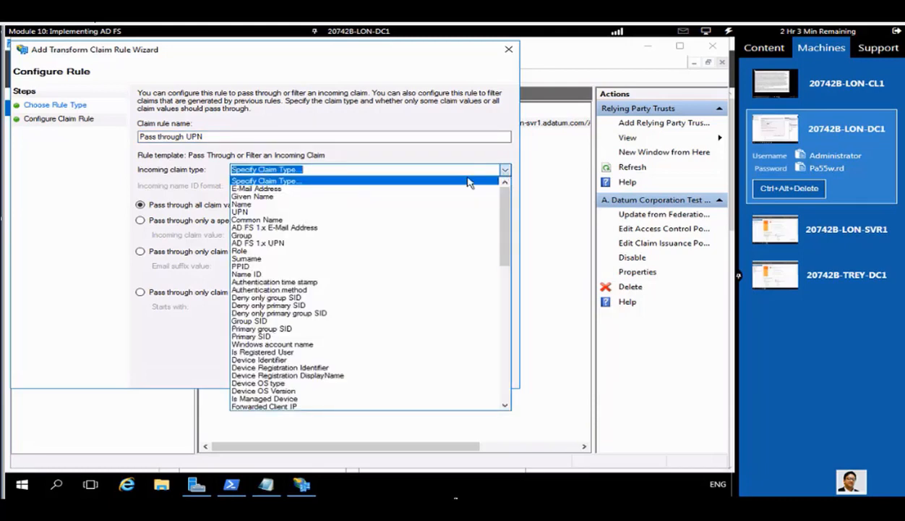
left_click(262, 213)
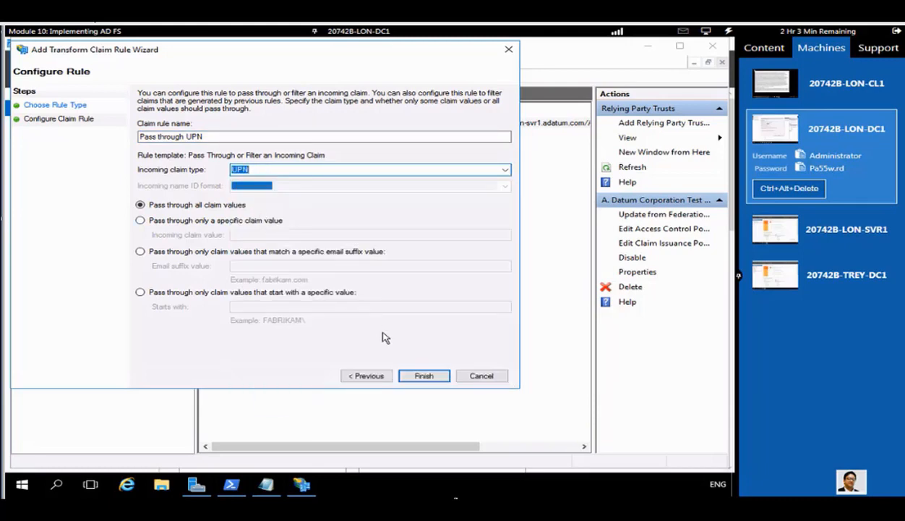
left_click(418, 373)
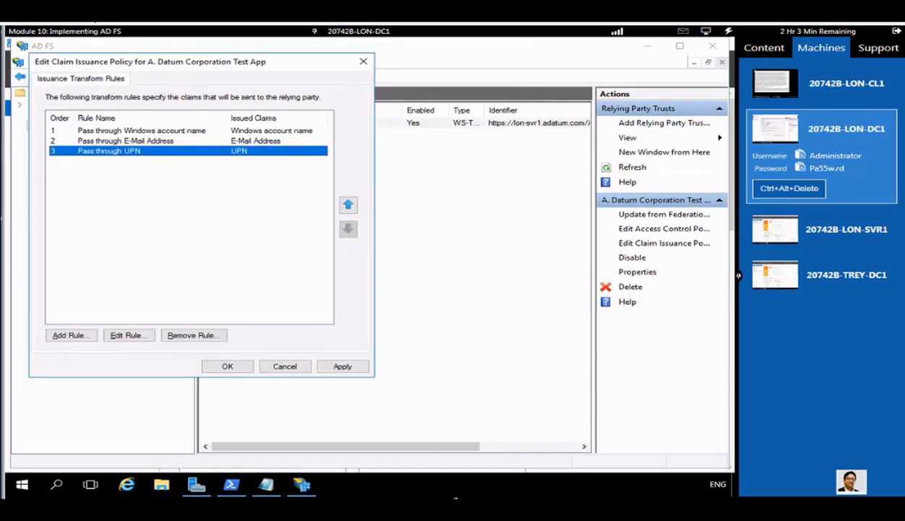
- Add a 'Pass Through or Filter an Incoming Claim' rule named 'Pass through Name' with incoming claim type Name
left_click(68, 335)
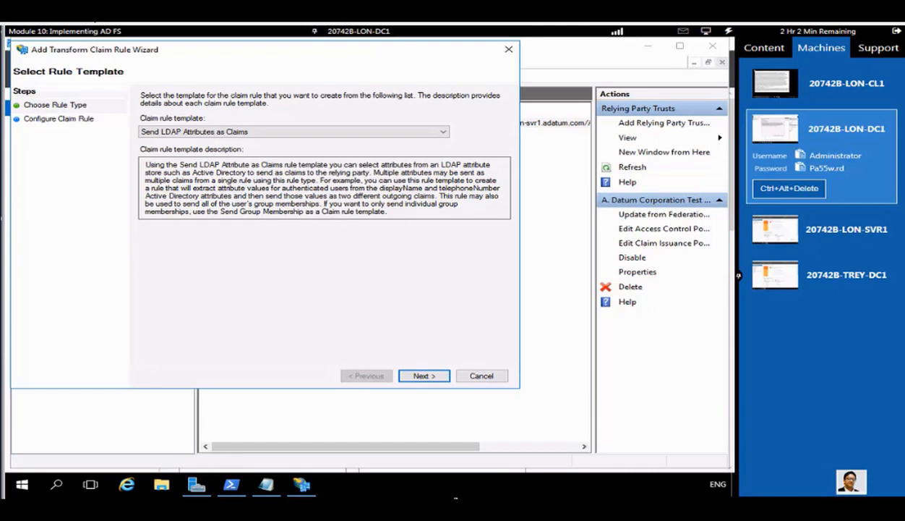
left_click(444, 133)
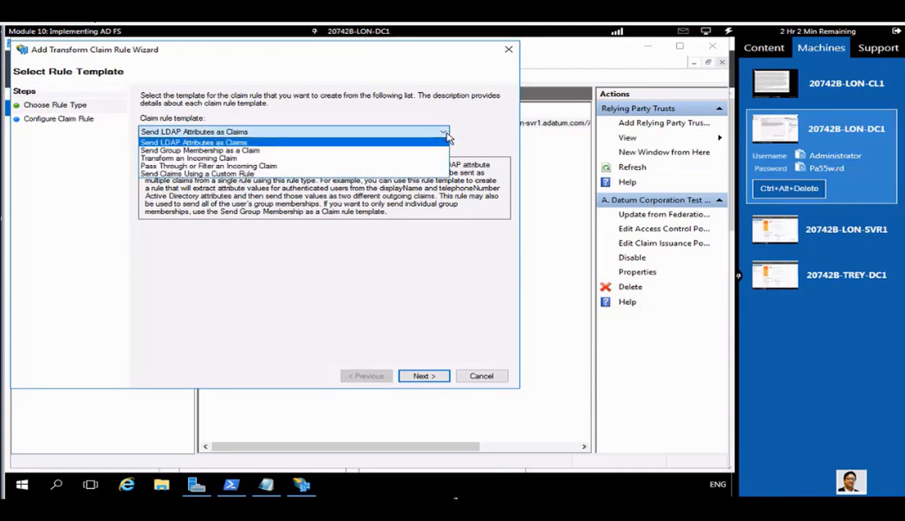
left_click(230, 166)
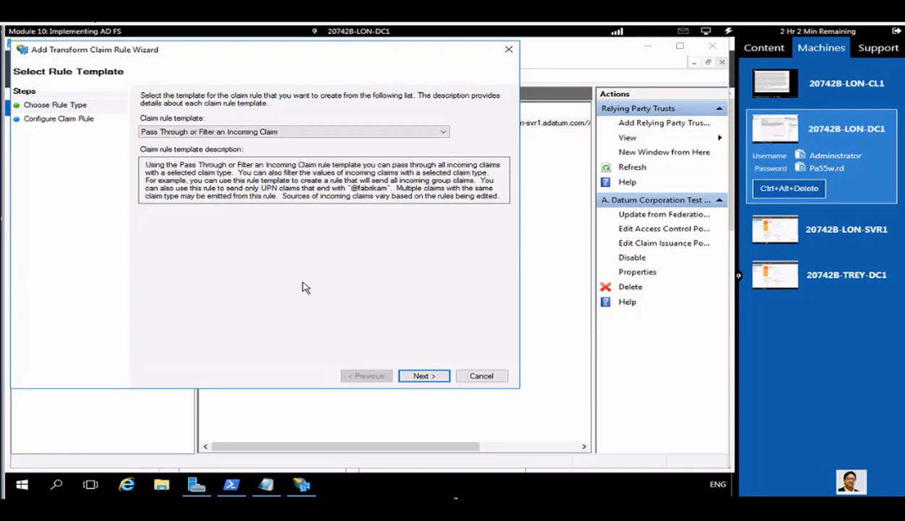
left_click(419, 377)
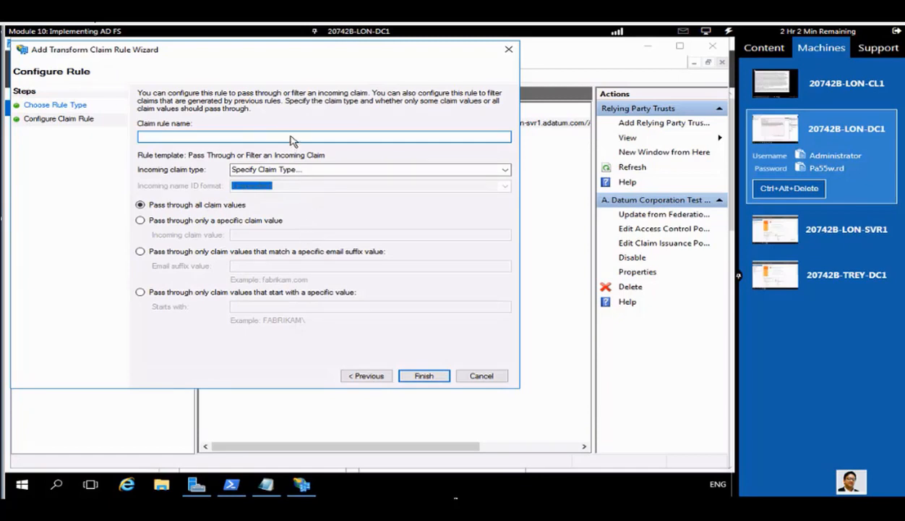
type("Pass through Name")
left_click(502, 172)
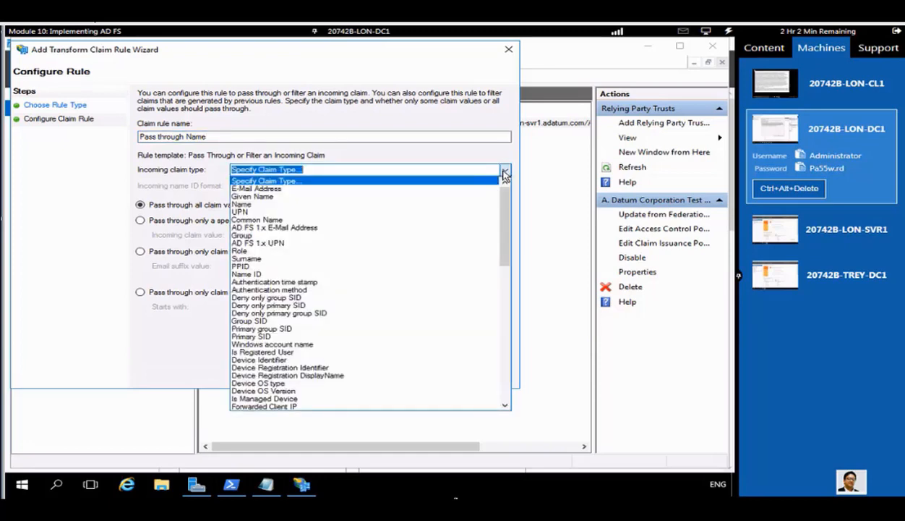
left_click(274, 205)
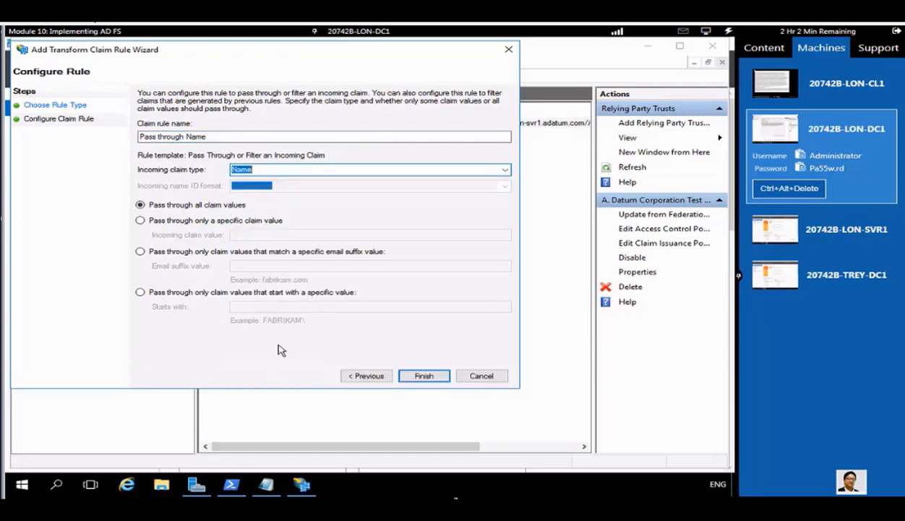
left_click(420, 377)
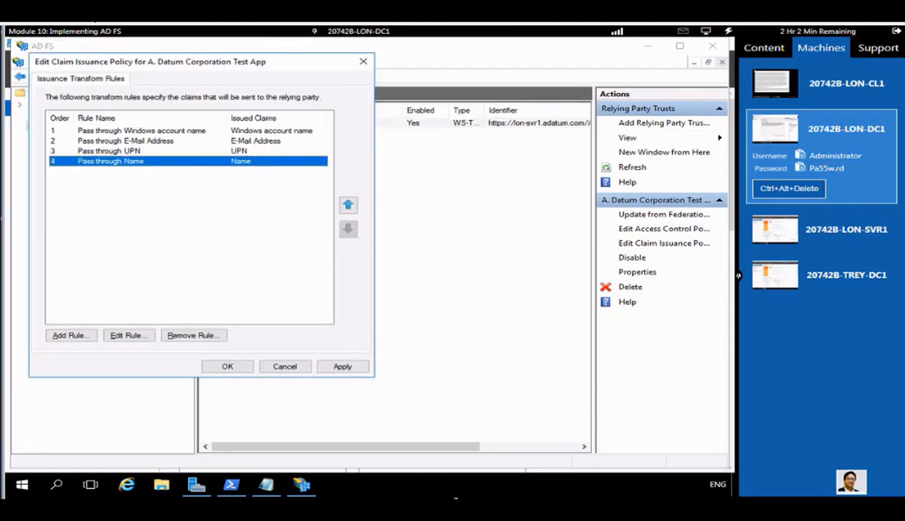
- Review each pass-through rule in the A. Datum Corporation Test App's issuance transform rules and save the claim issuance policy
left_click(107, 131)
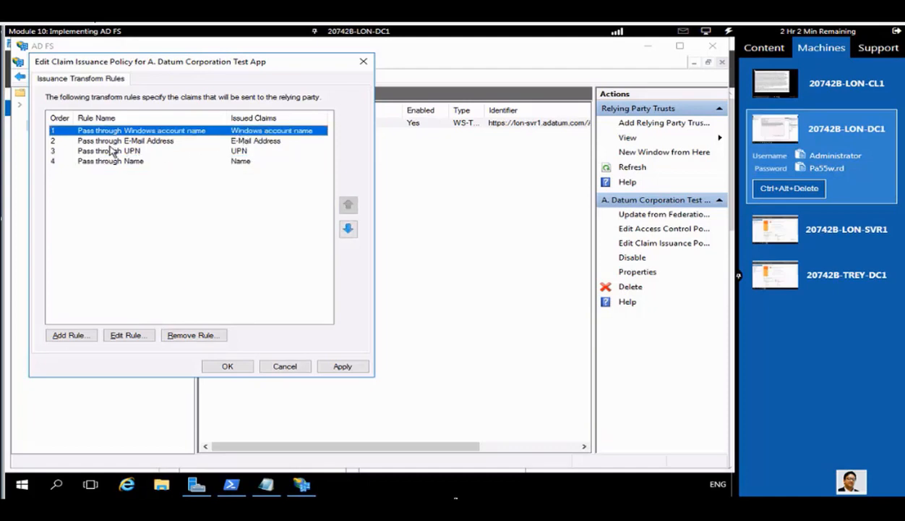
left_click(106, 141)
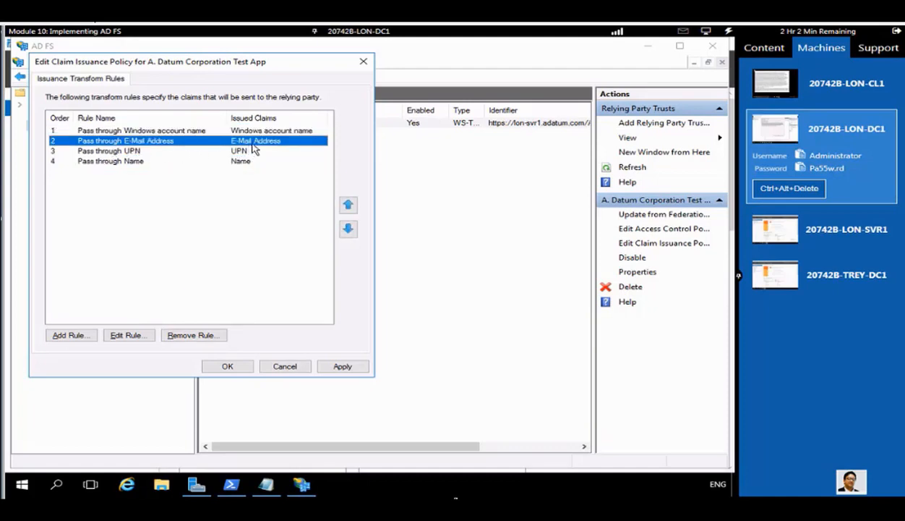
left_click(105, 151)
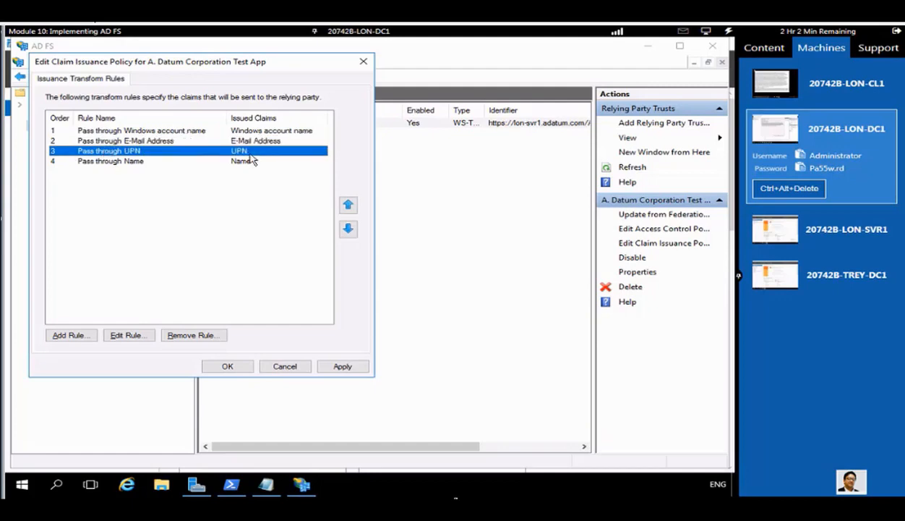
left_click(113, 163)
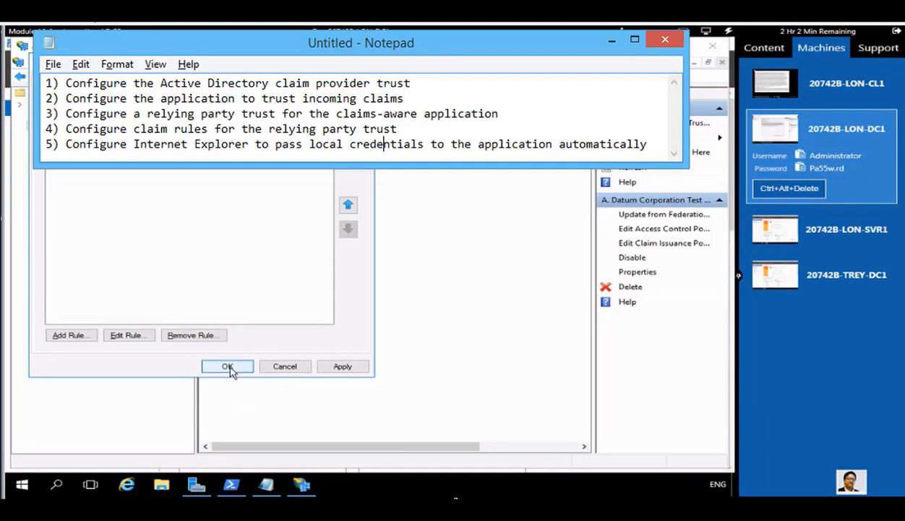
left_click(232, 369)
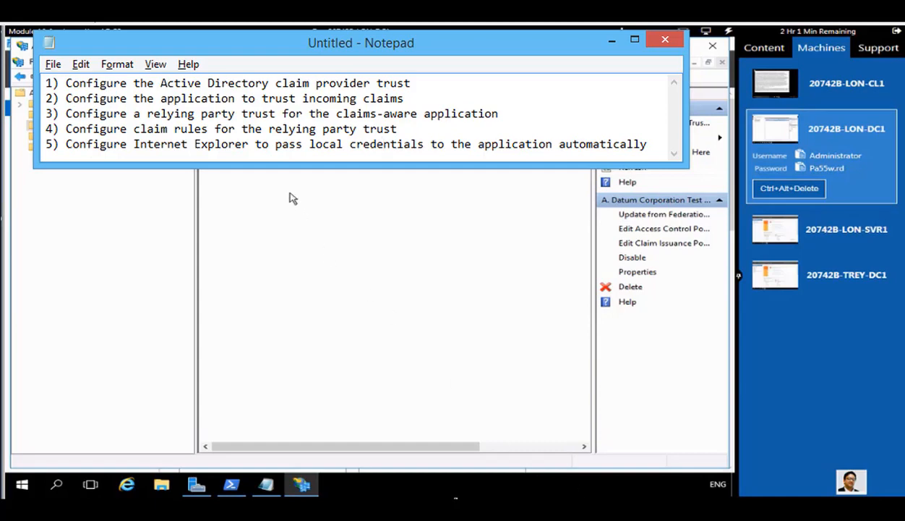
- Set the access control policy of the A. Datum Corporation Test App relying party trust to 'Permit everyone'
right_click(263, 122)
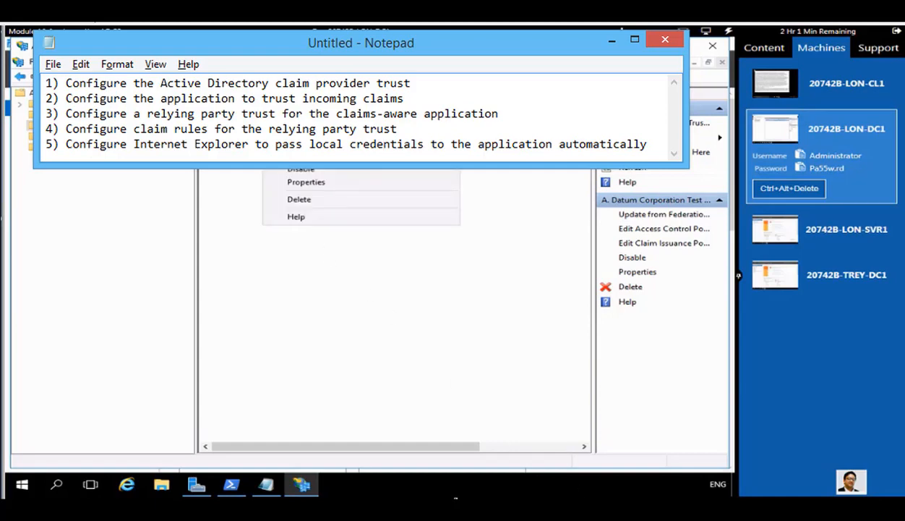
left_click(318, 142)
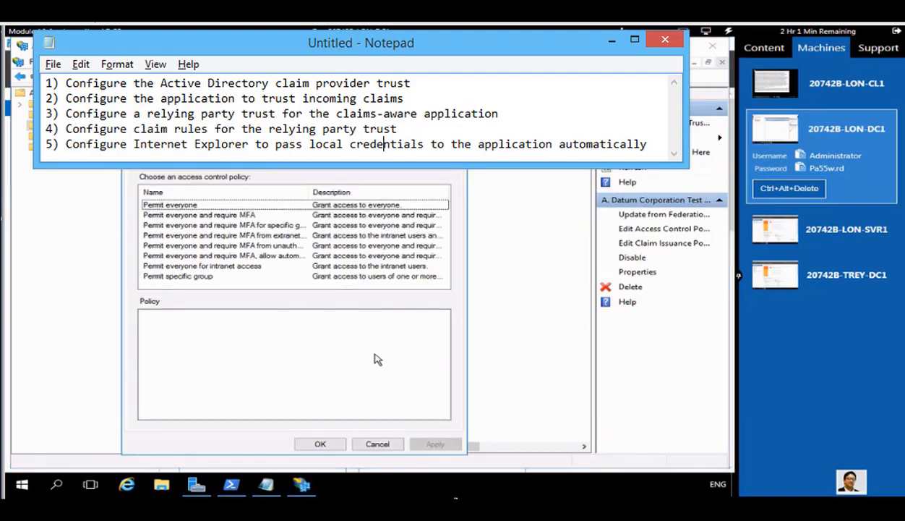
left_click(179, 207)
left_click(611, 41)
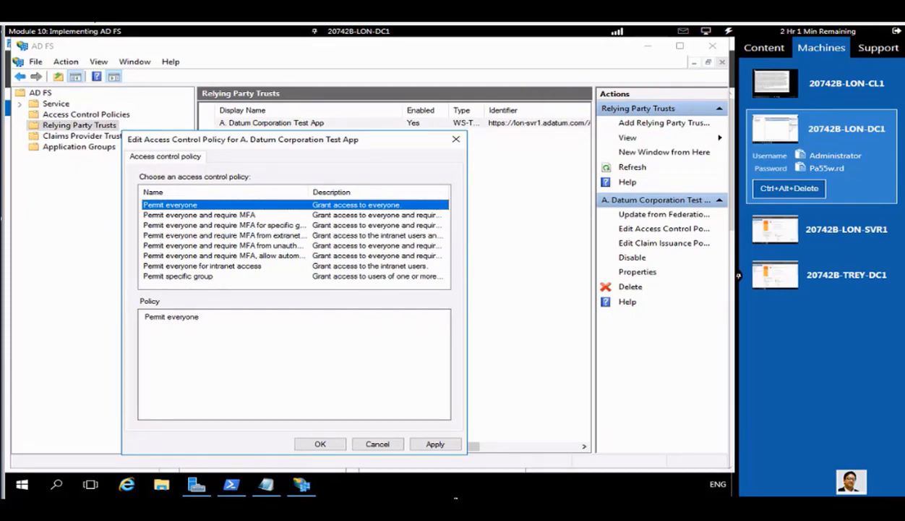
left_click(319, 445)
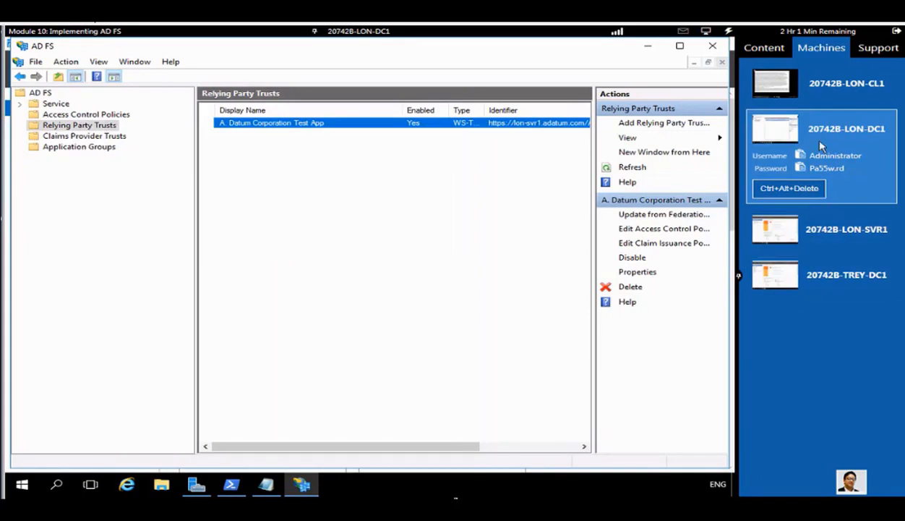
left_click(814, 84)
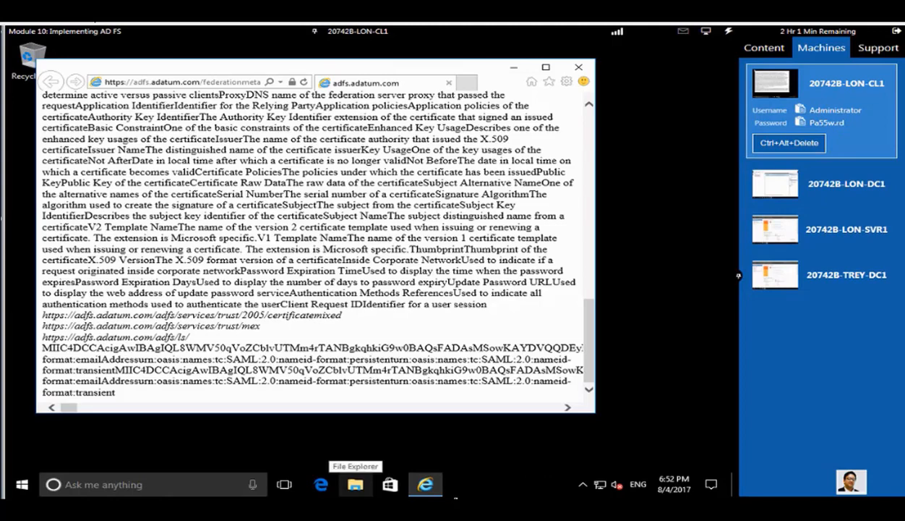
key("alt+Tab")
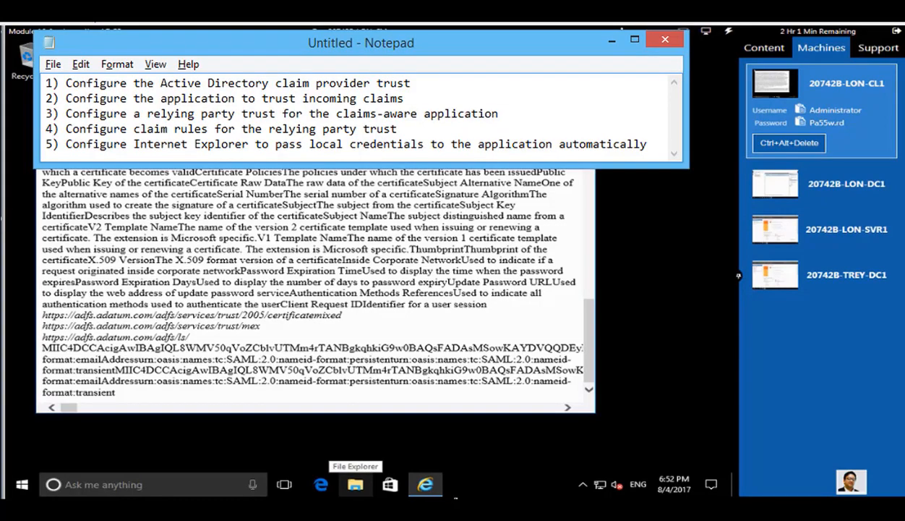
left_click(374, 144)
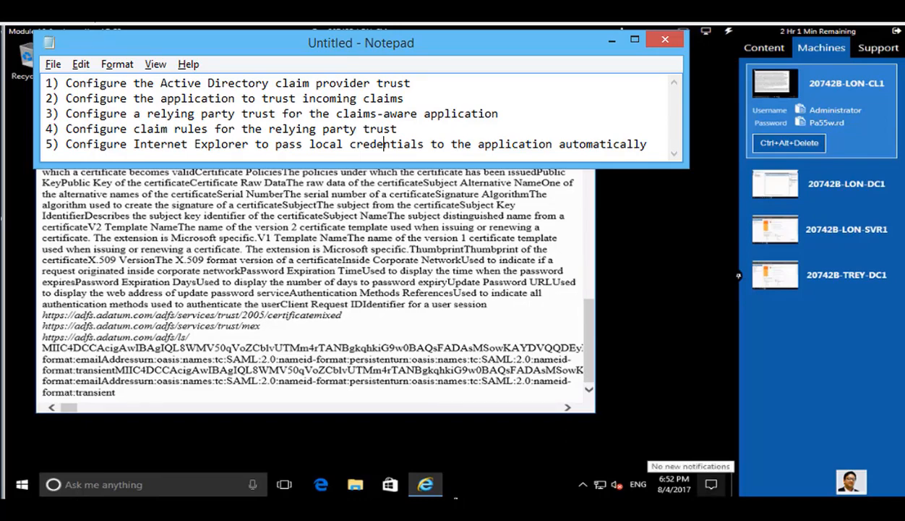
key("alt+Tab")
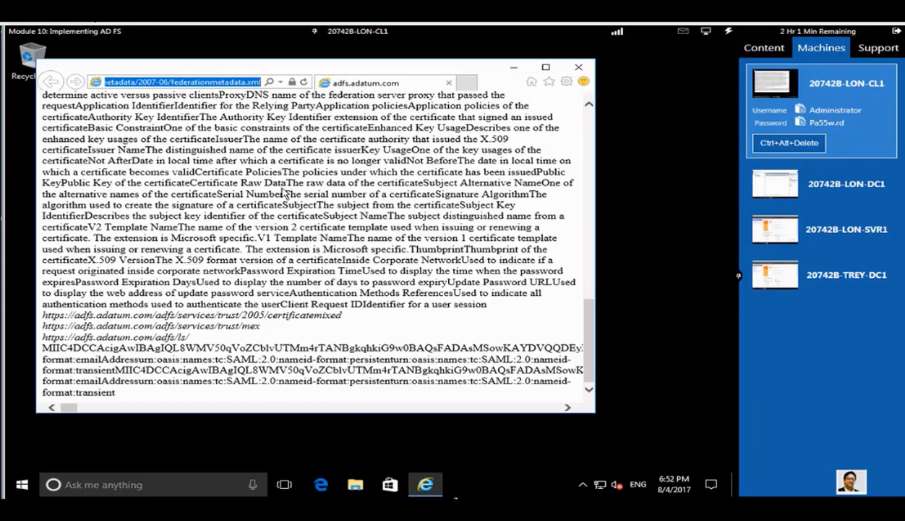
type("https")
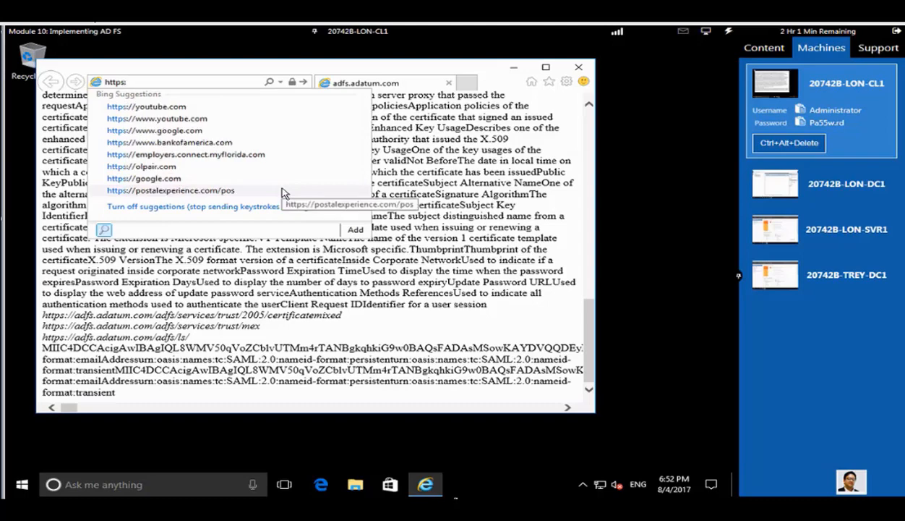
type("://")
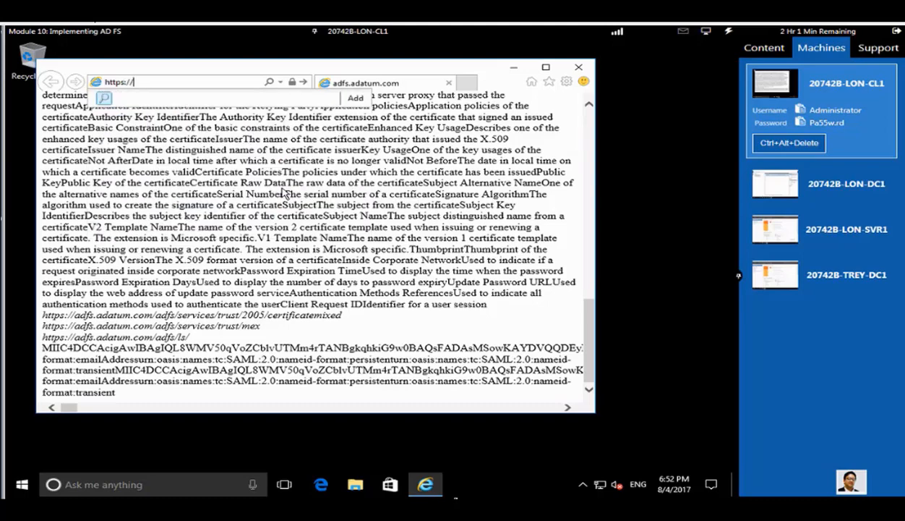
type("lon-svr1.adatum.com")
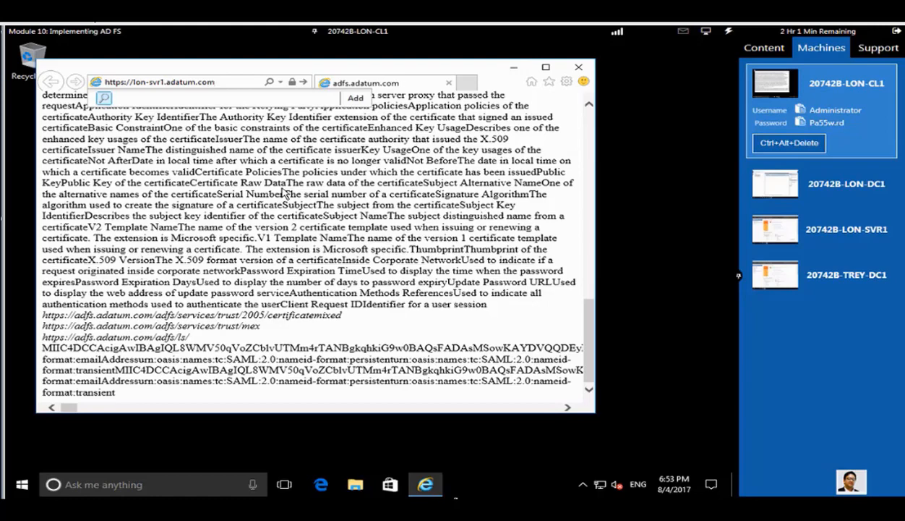
type("/AdatumTest")
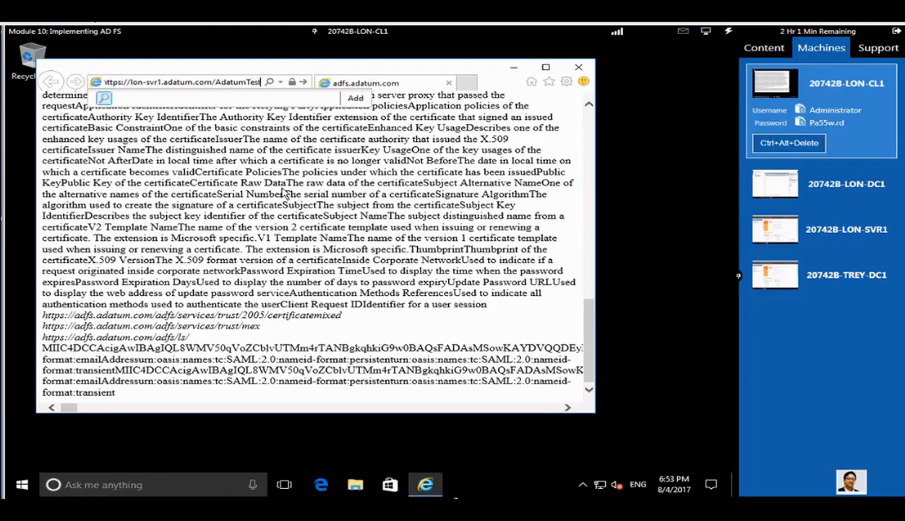
type("App")
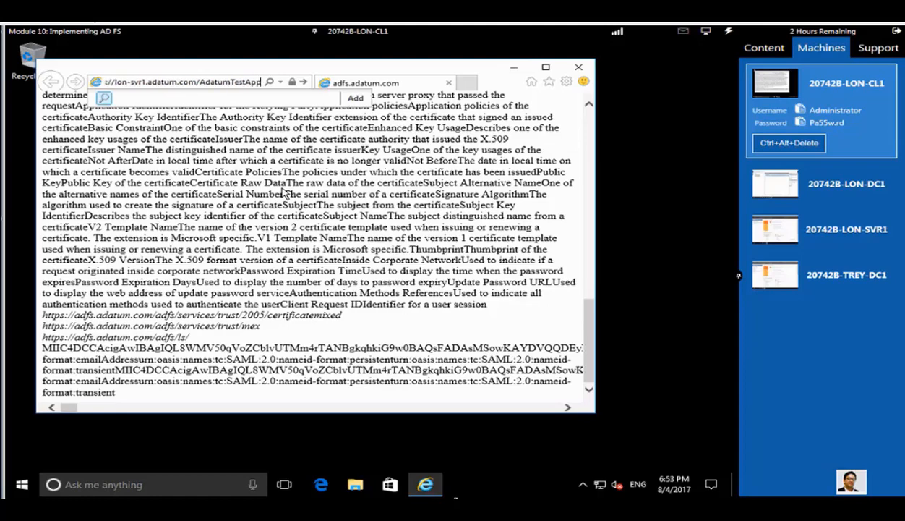
type("/")
key("Return")
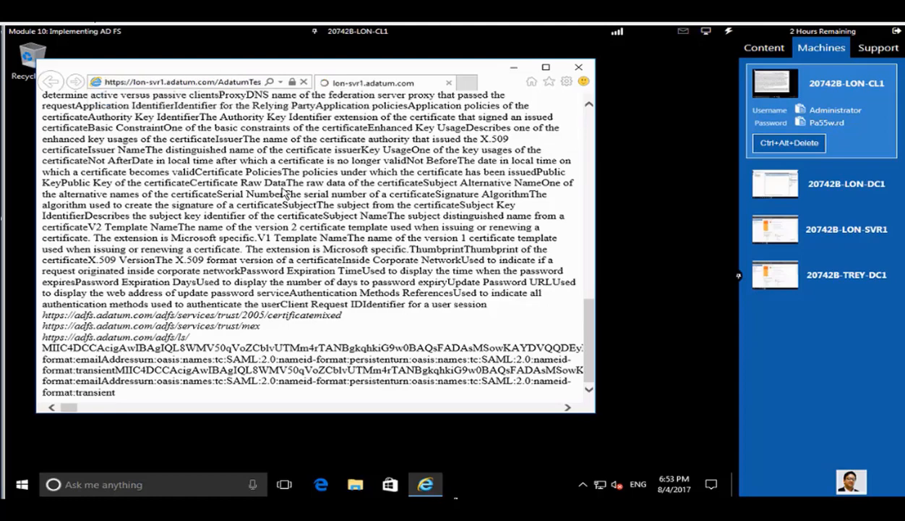
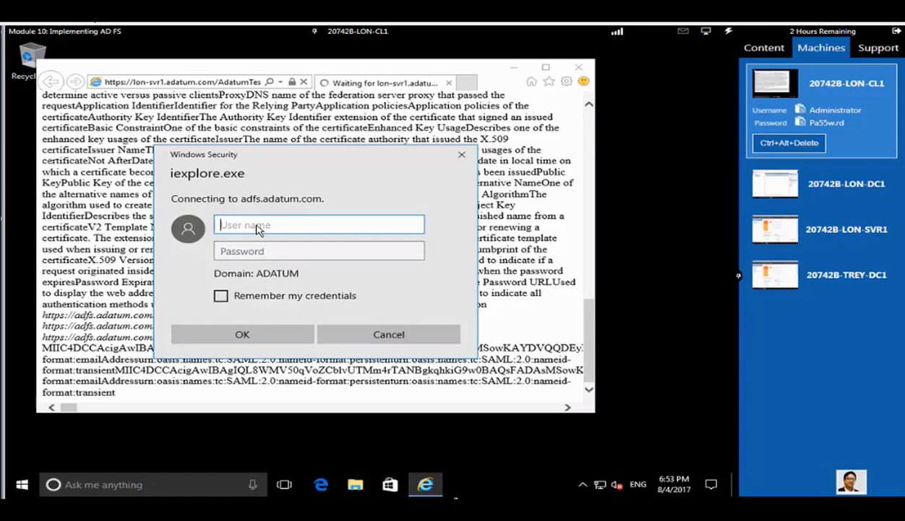
- Sign in to adfs.adatum.com with the domain user's name and account password, review the claims in the test app, and close the browser
type("Adatum\\")
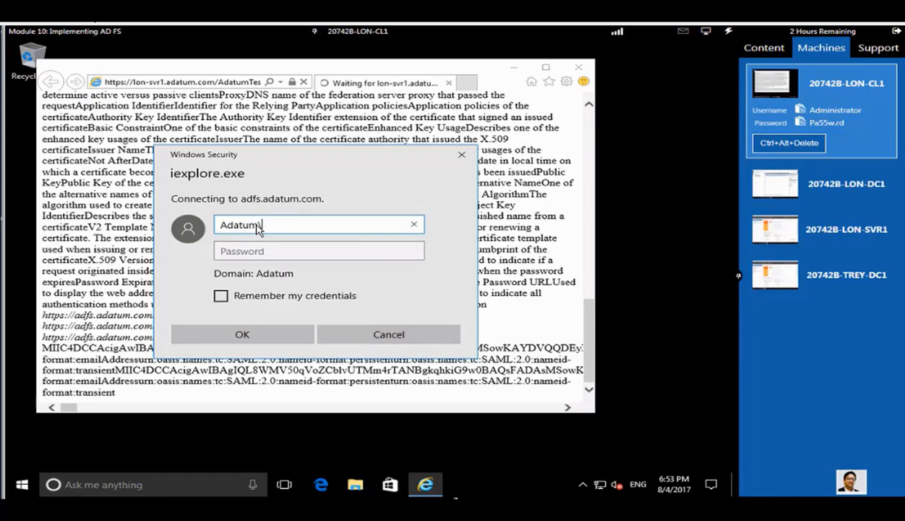
type("Adam")
left_click(304, 259)
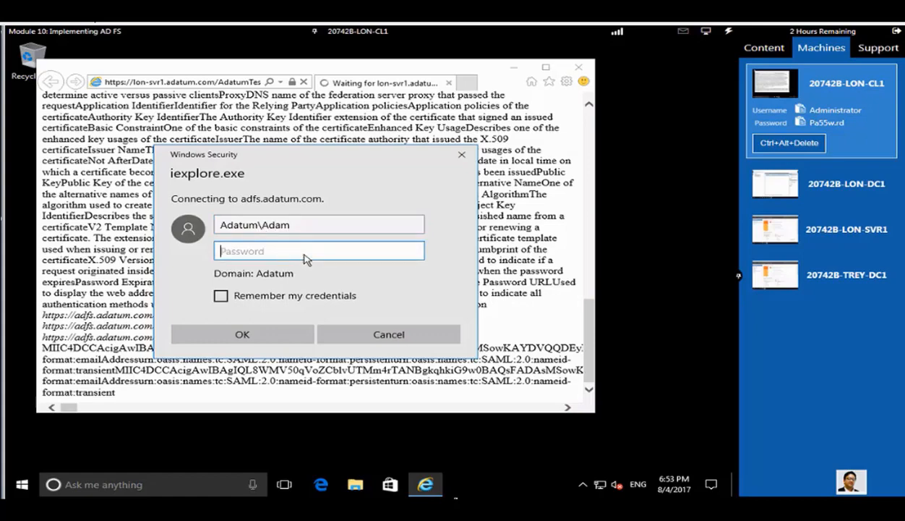
left_click_drag(261, 225, 172, 233)
key("BackSpace")
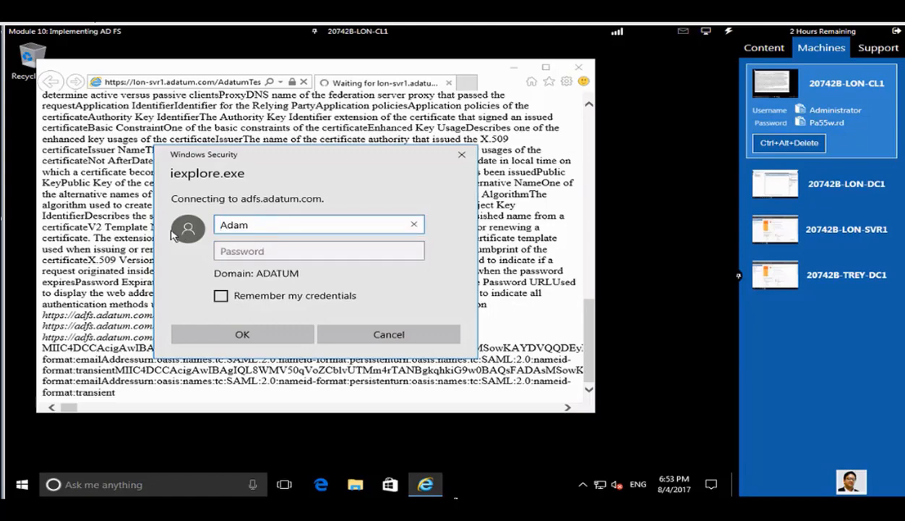
left_click(288, 259)
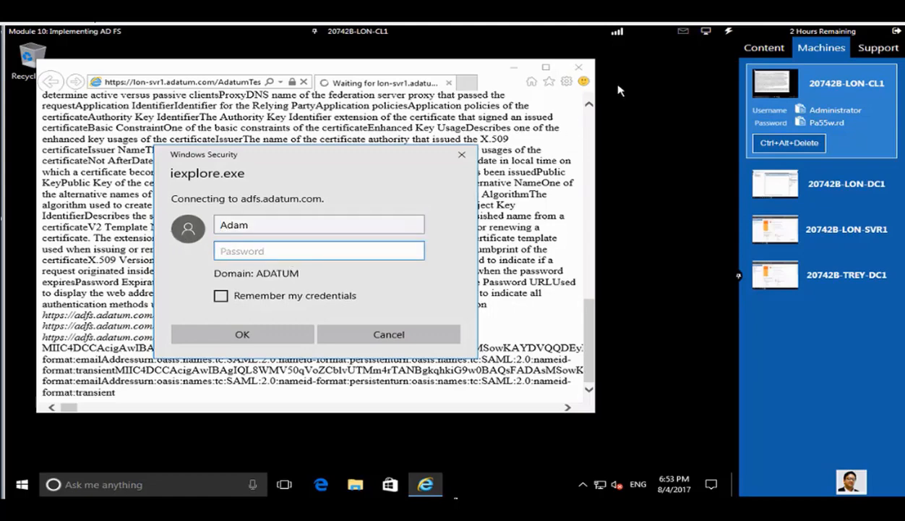
left_click(726, 33)
mouse_move(770, 78)
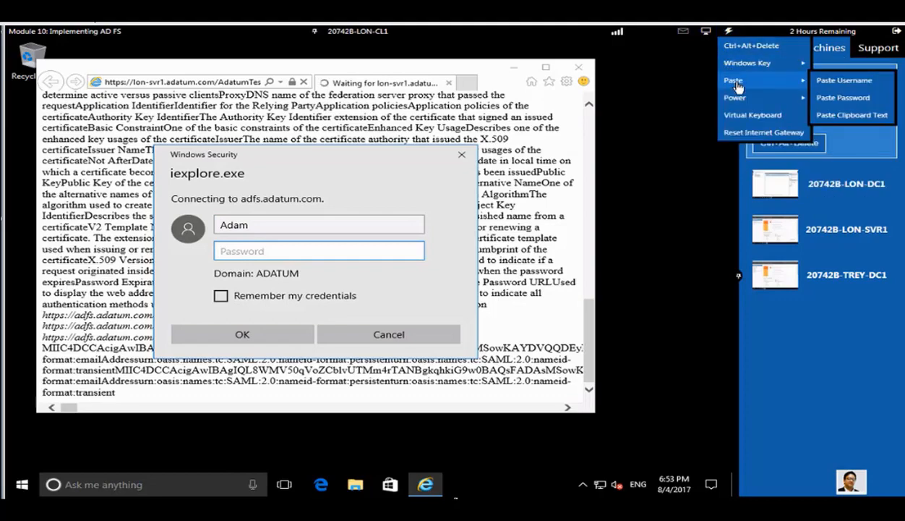
left_click(826, 96)
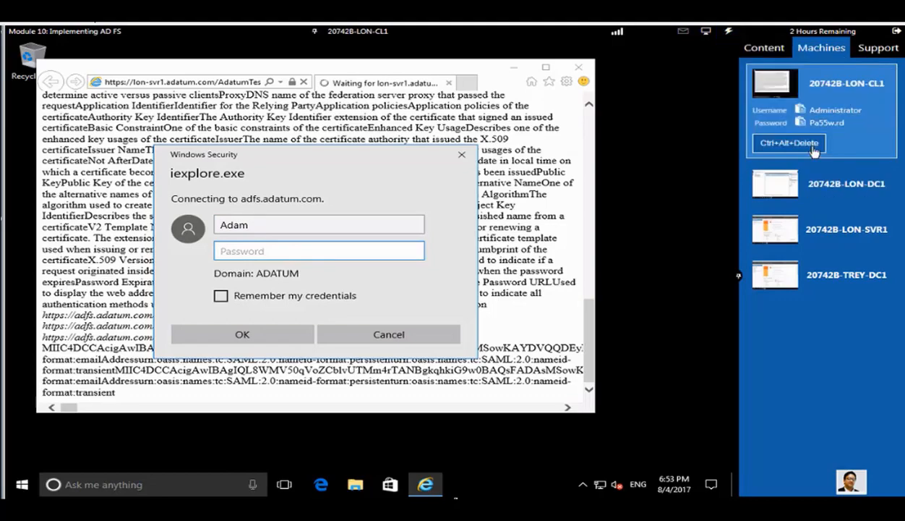
left_click(250, 339)
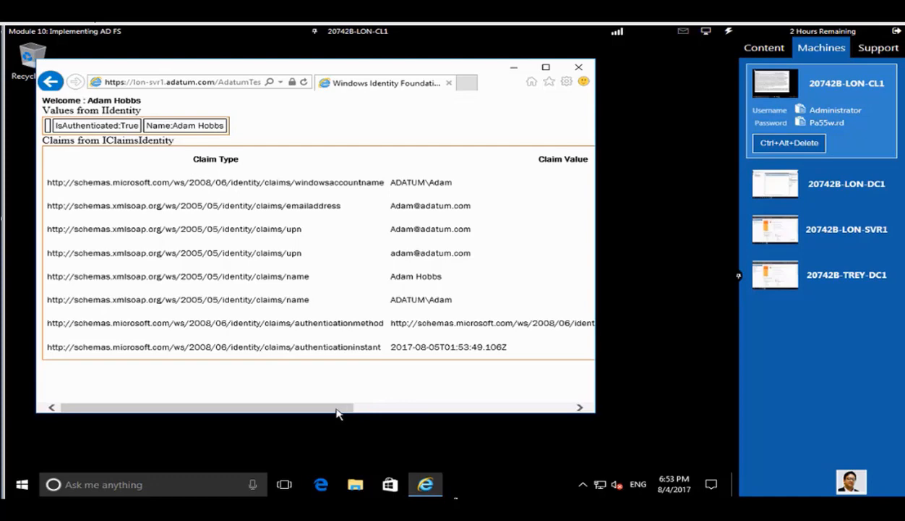
left_click_drag(329, 403, 101, 385)
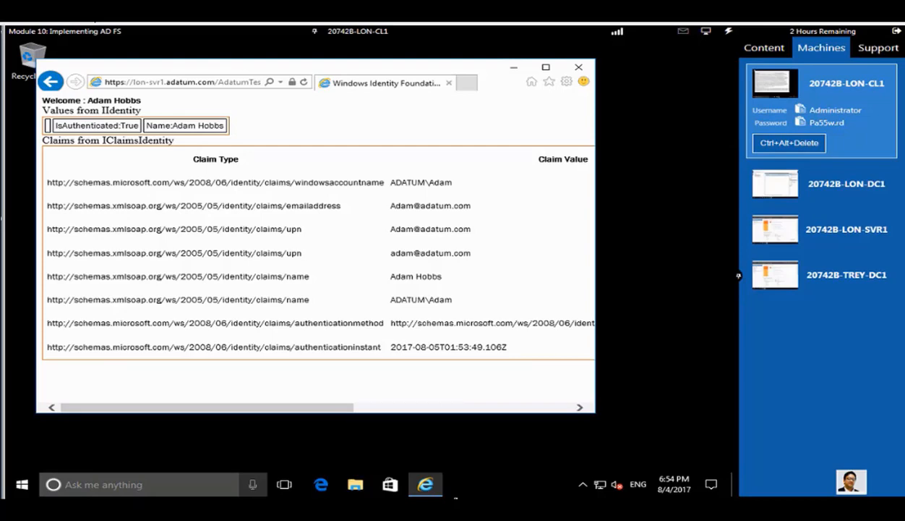
left_click(578, 68)
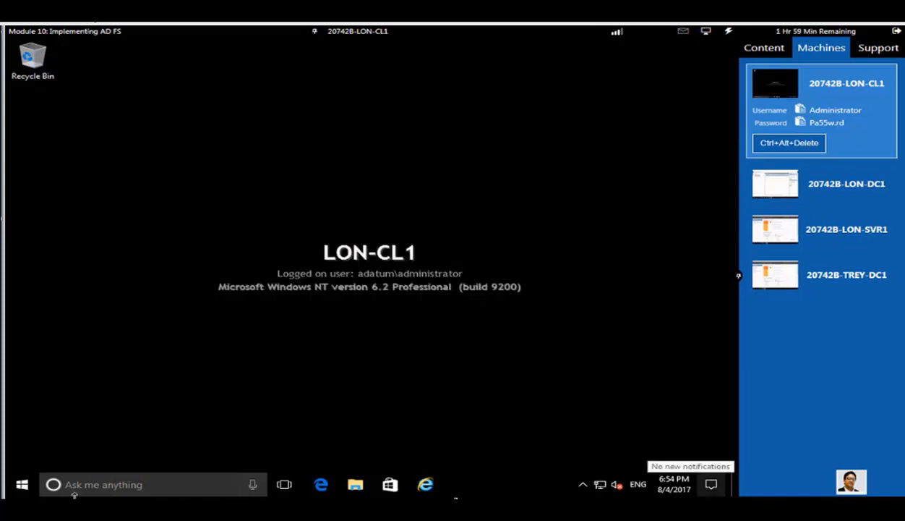
- Find Internet Options through Windows search and open the advanced website list of the Local intranet security zone
left_click(96, 492)
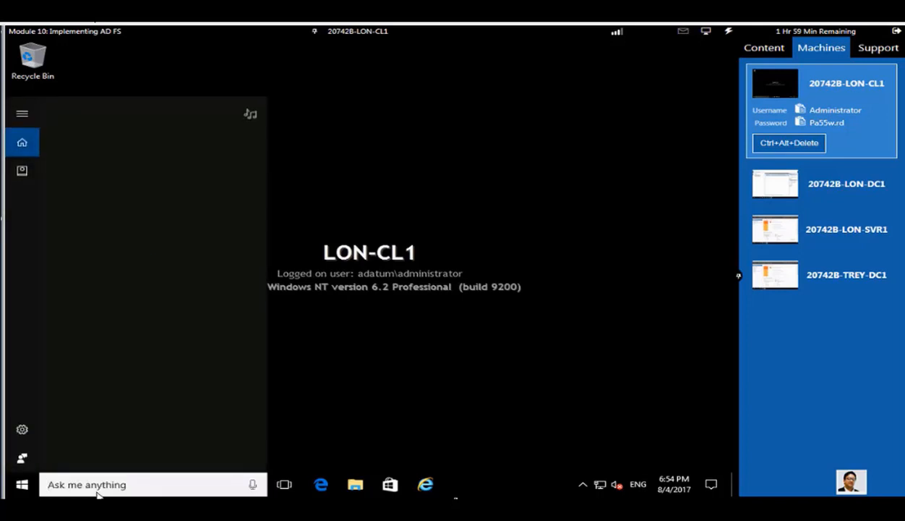
type("internet optio")
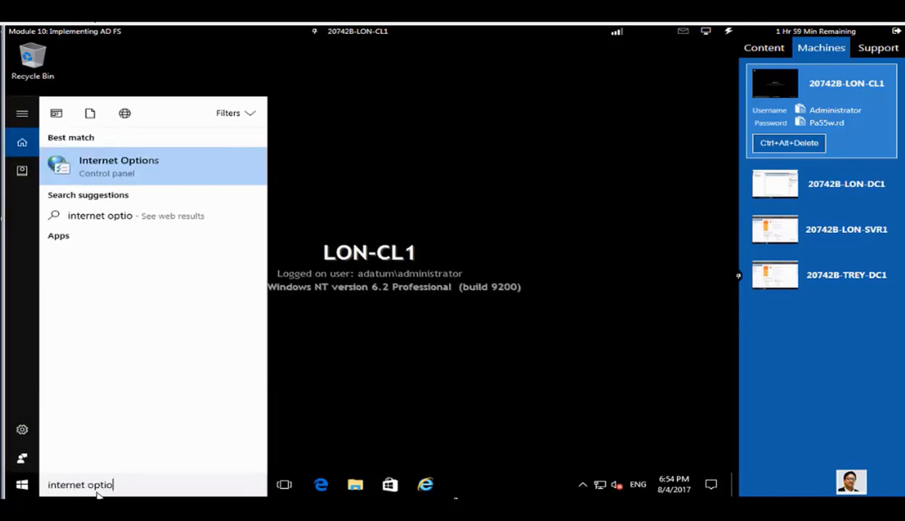
left_click(114, 165)
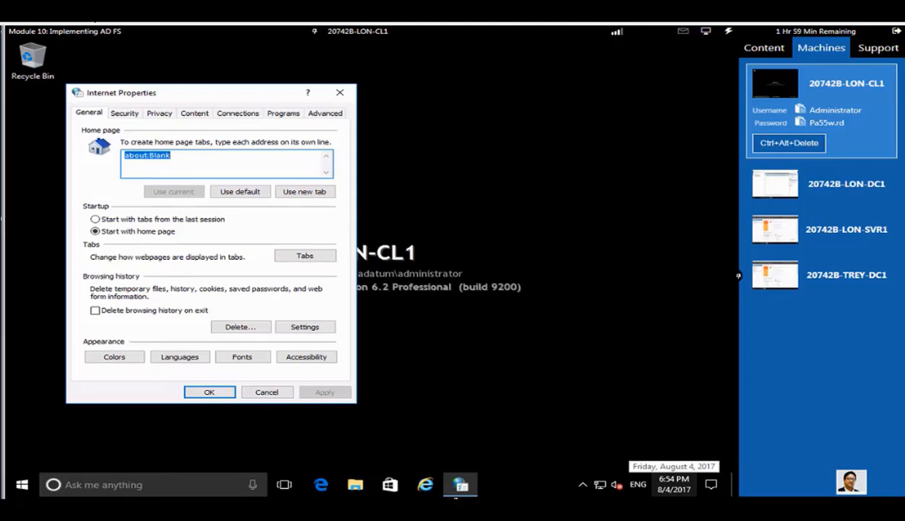
left_click(124, 116)
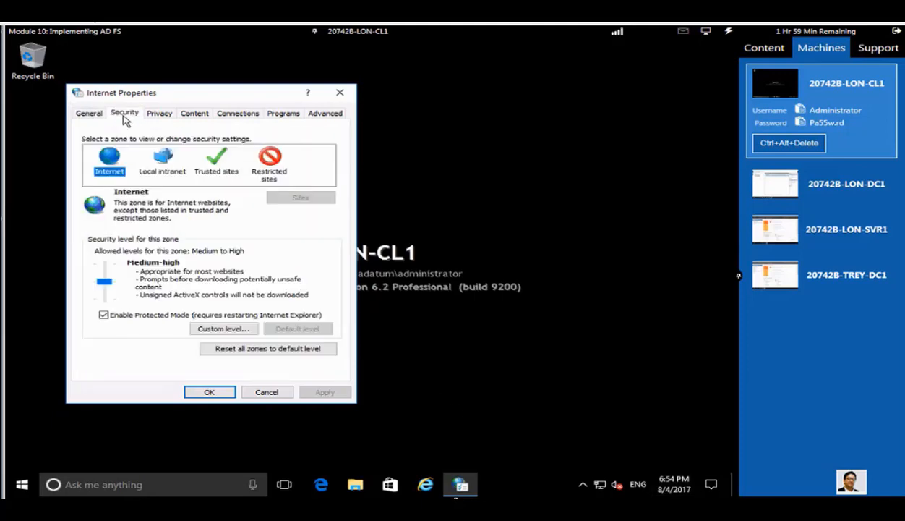
left_click(171, 173)
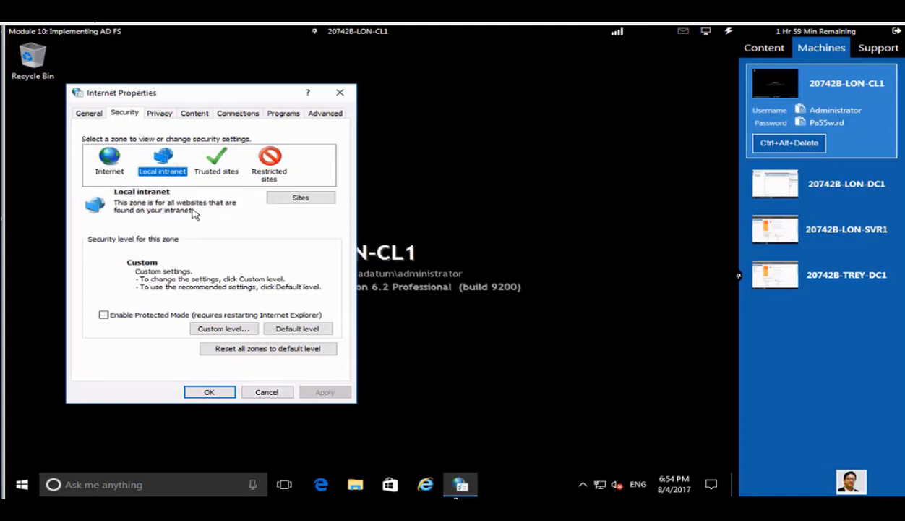
left_click(302, 198)
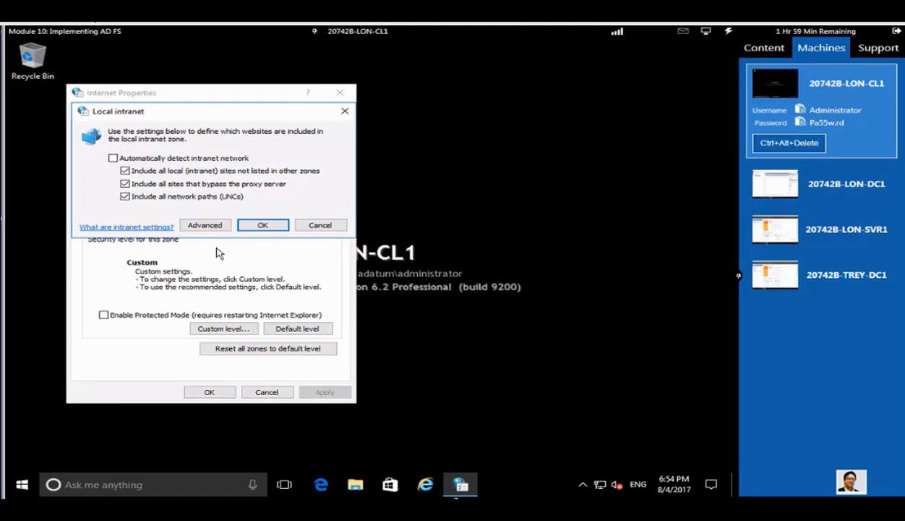
left_click(196, 222)
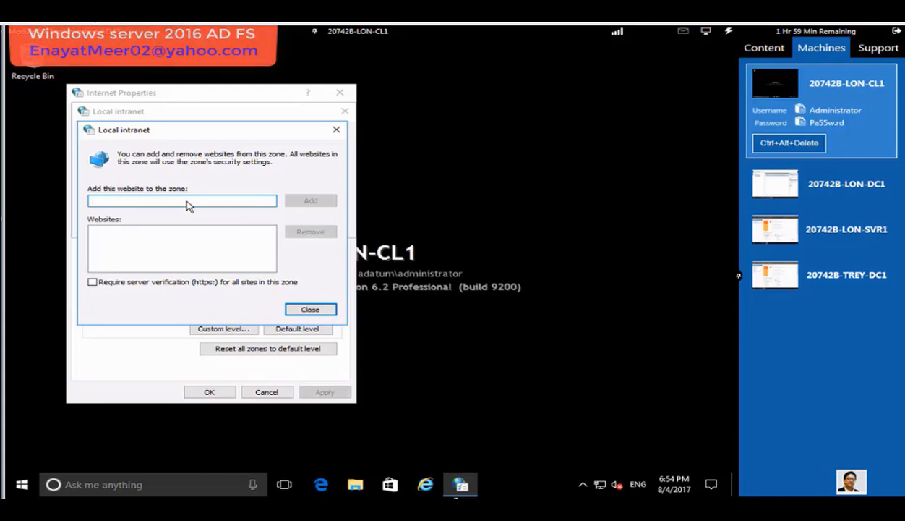
type("https:")
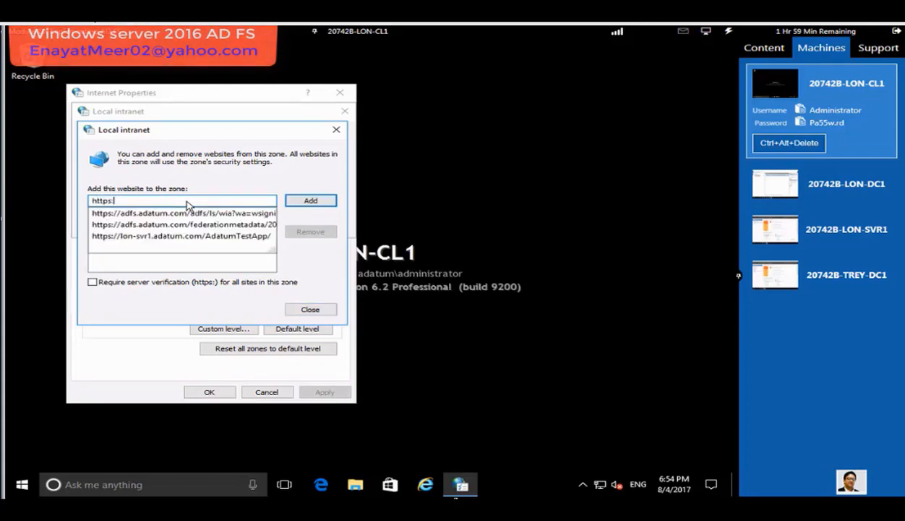
type("//adfs")
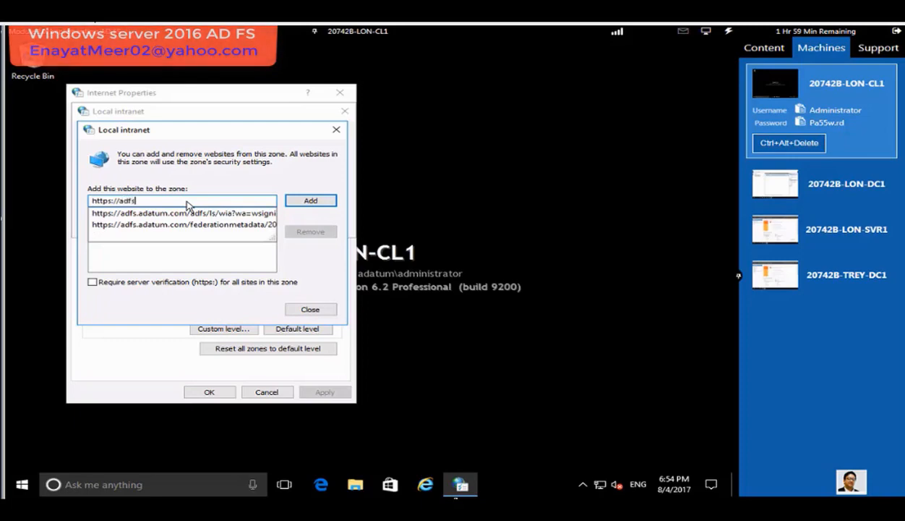
type(".ad")
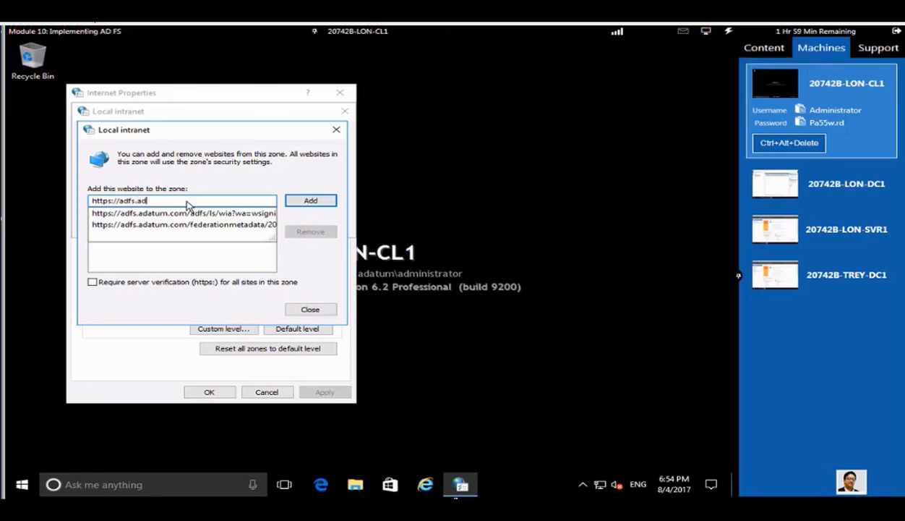
type("atum.com")
left_click(321, 202)
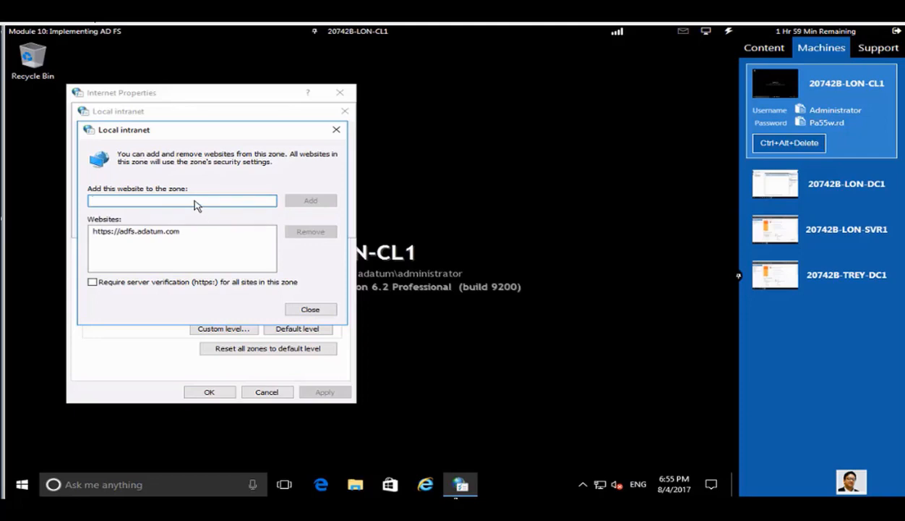
type("htt")
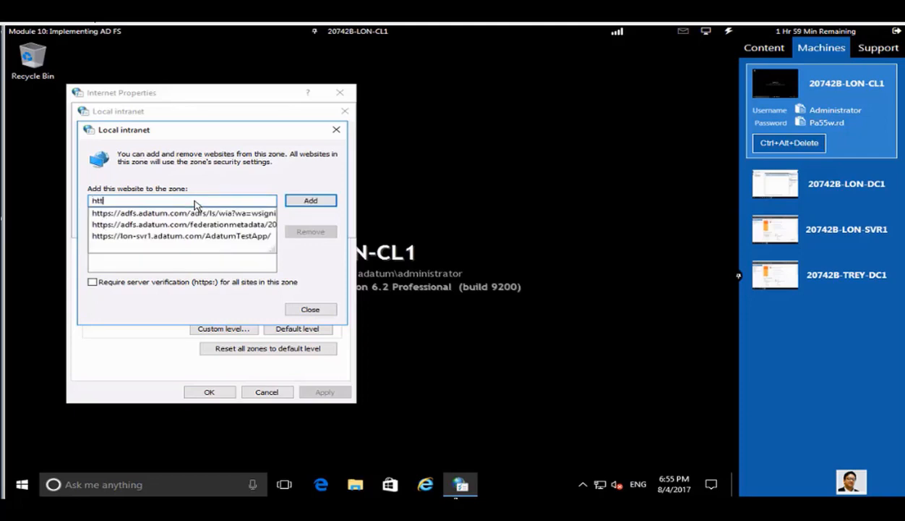
type("ps://lon")
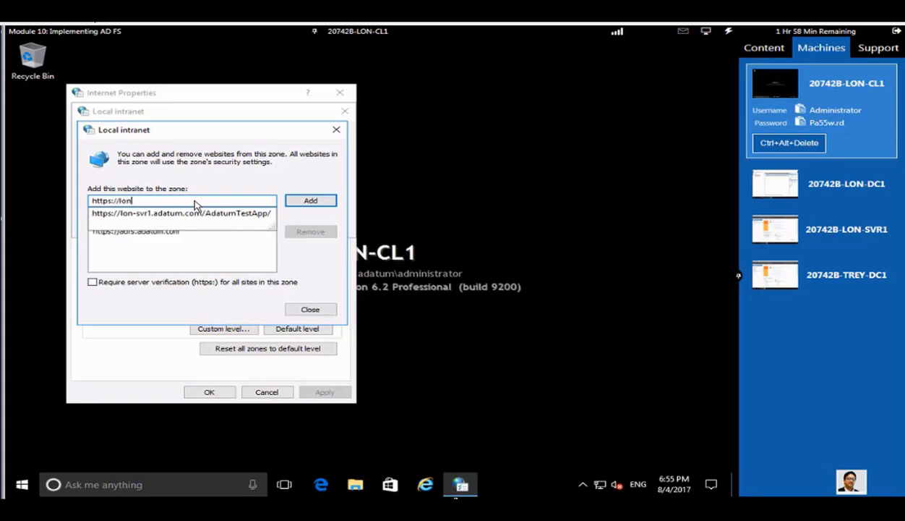
type("-svr")
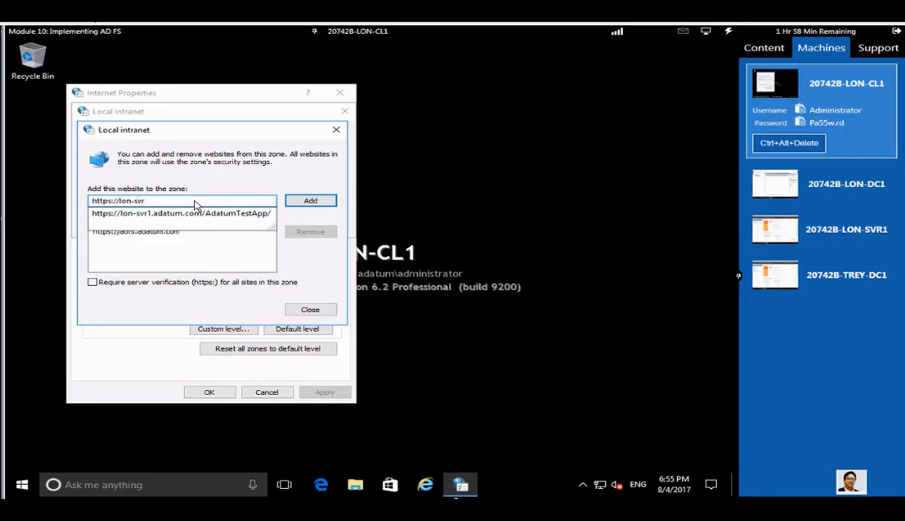
type("1.adatum.com")
left_click(313, 201)
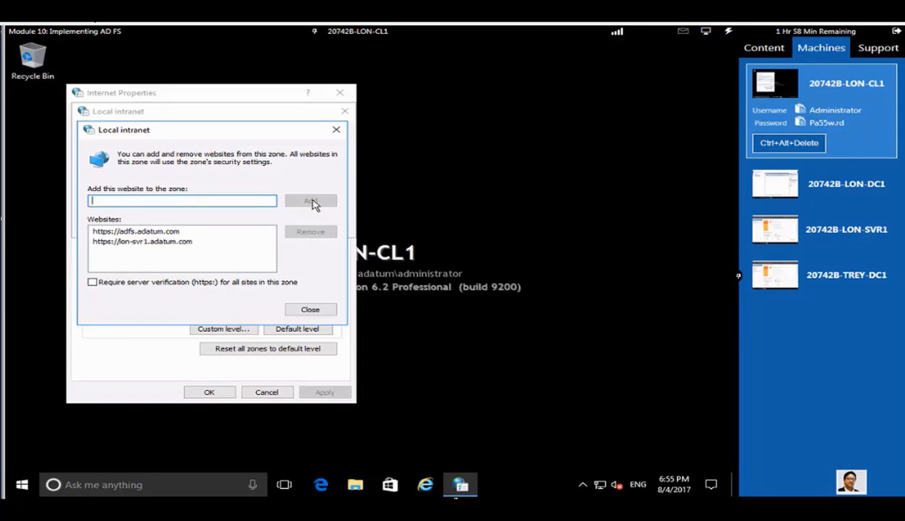
left_click(313, 312)
left_click(262, 225)
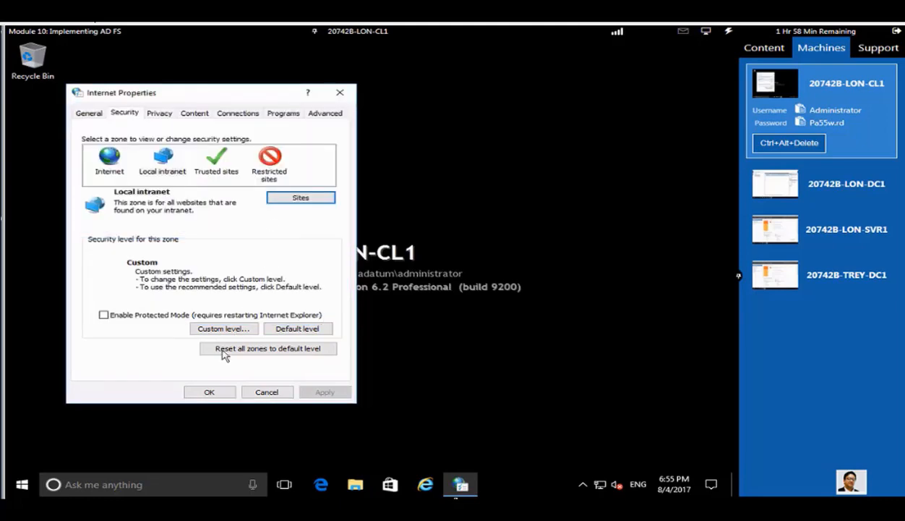
left_click(209, 391)
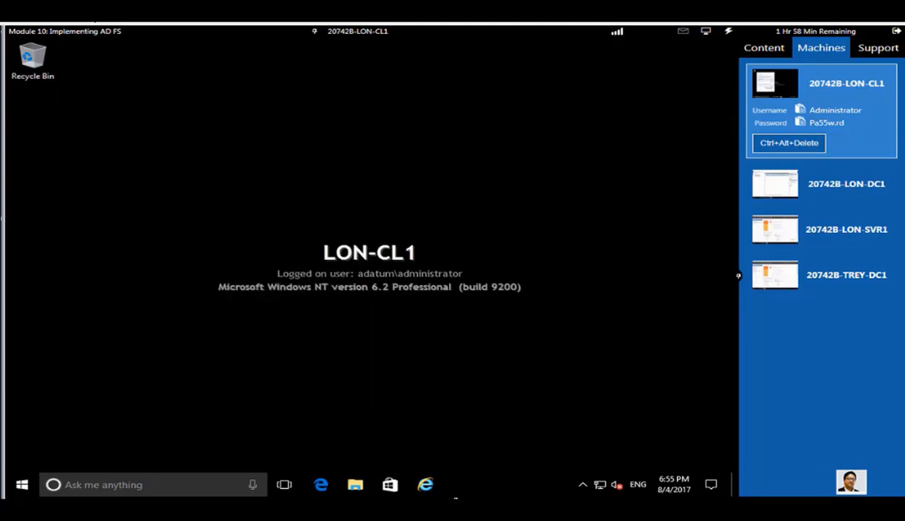
left_click(428, 488)
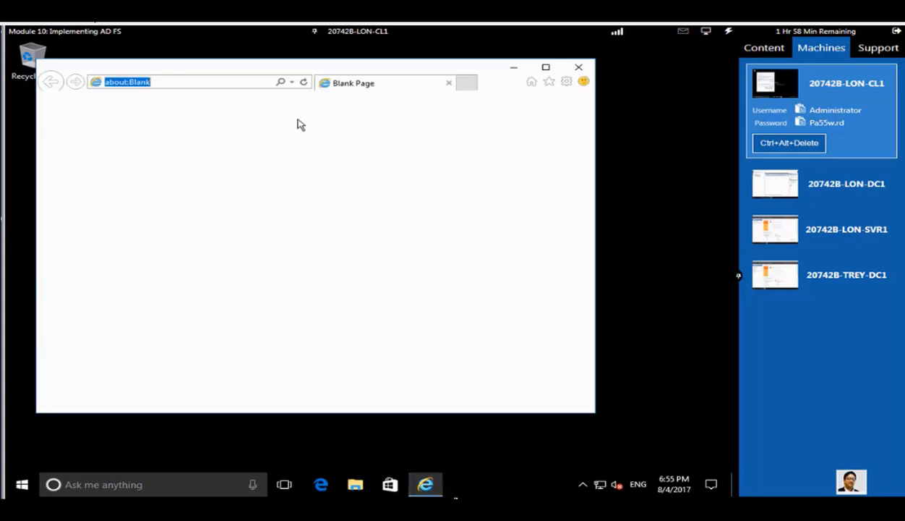
left_click(292, 82)
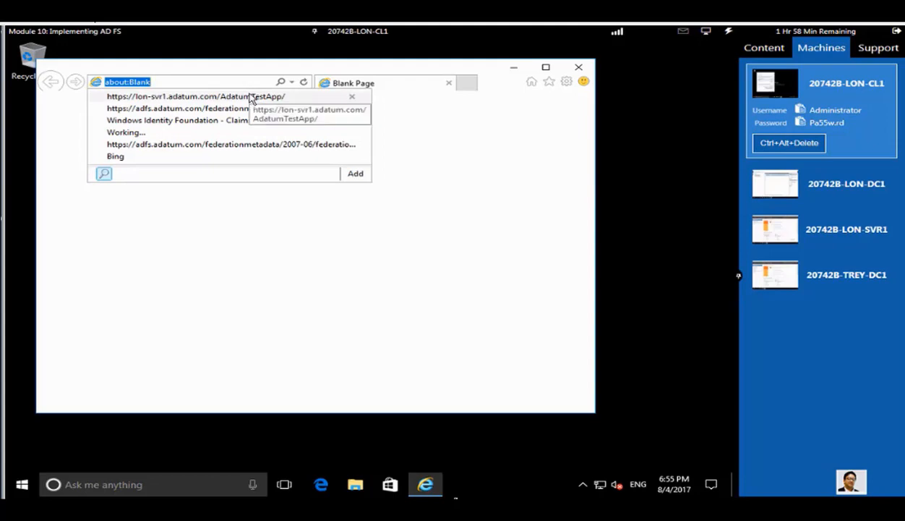
left_click(251, 98)
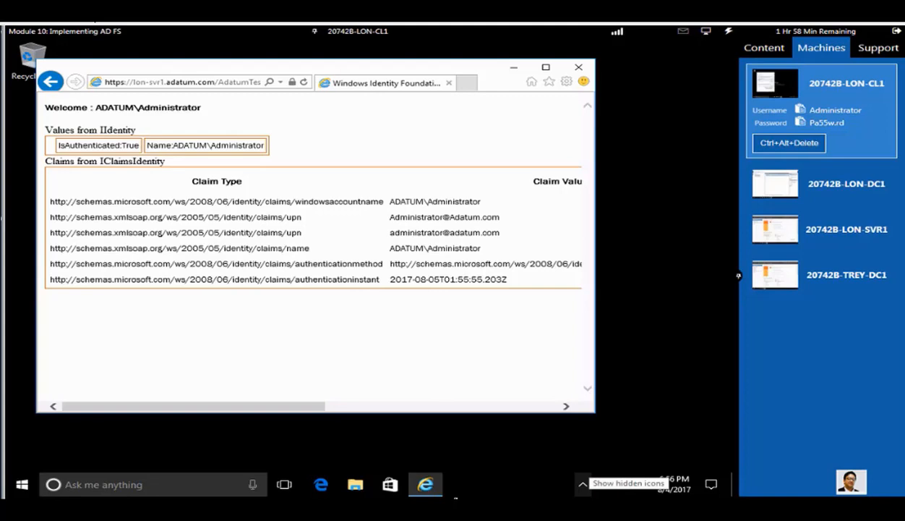
left_click_drag(287, 406, 604, 410)
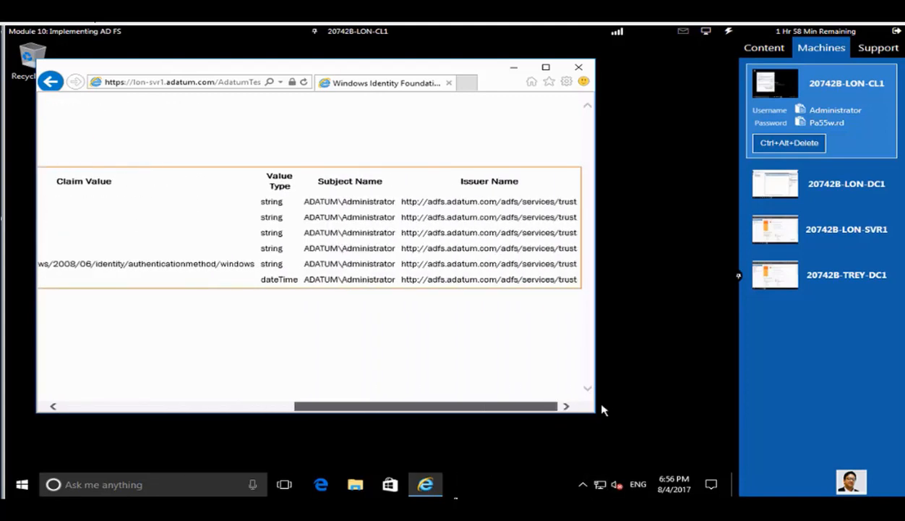
left_click_drag(318, 407, 10, 410)
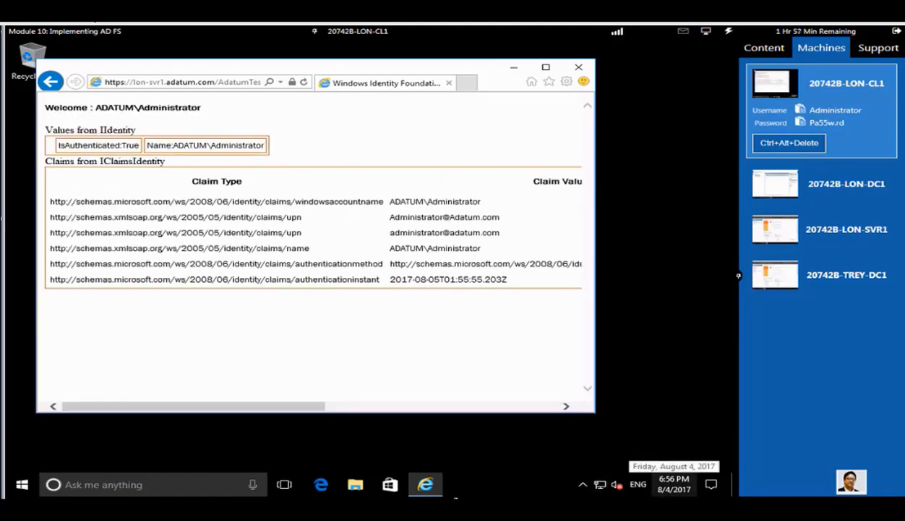
left_click(578, 67)
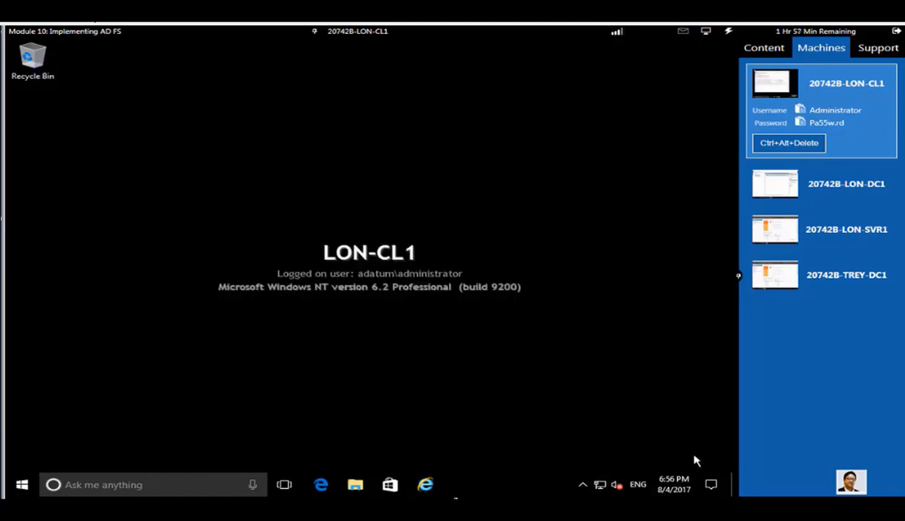
- Review the completed tasks alongside the Notepad checklist and continue to the exercise 'Configuring AD FS for Federated Business Partners - Part 1'
key("alt+Tab")
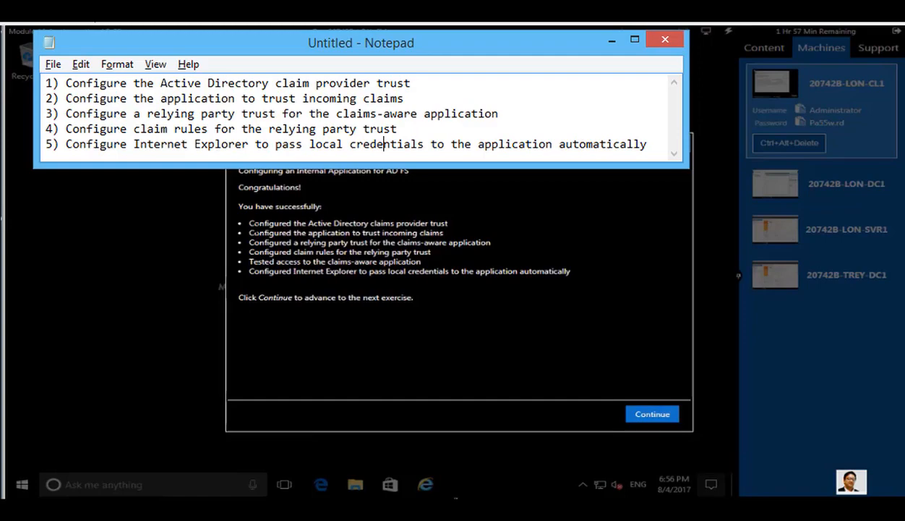
left_click_drag(247, 221, 611, 295)
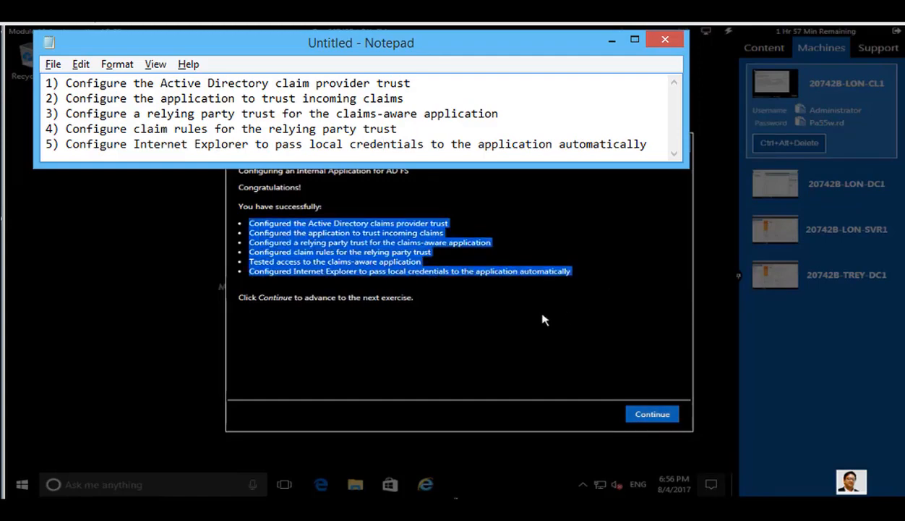
left_click(512, 339)
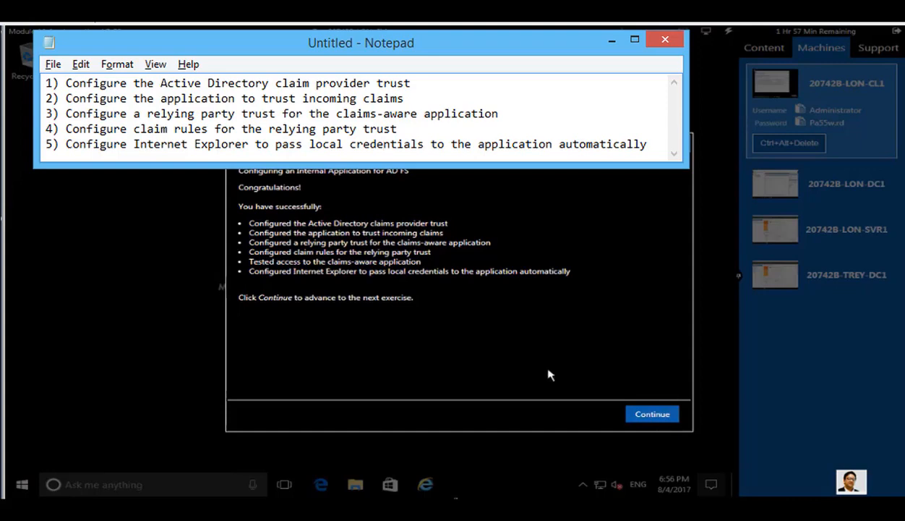
left_click(626, 402)
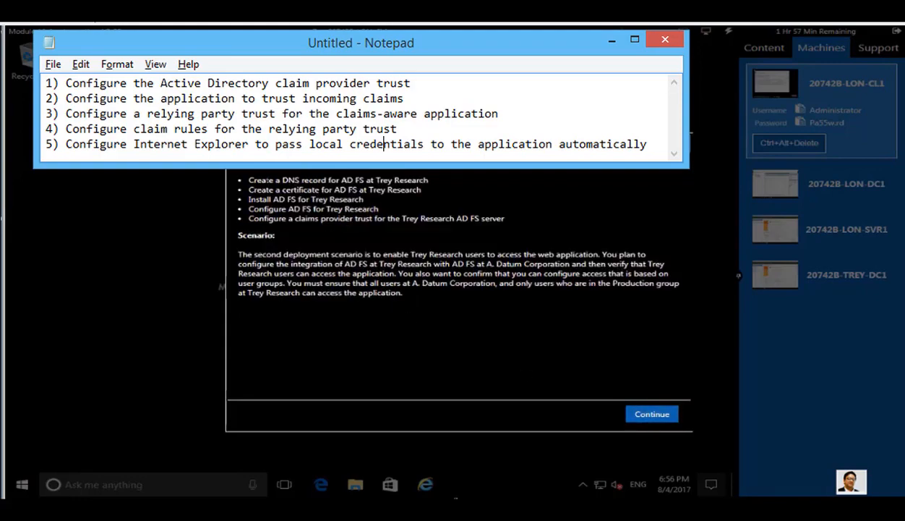
left_click_drag(249, 180, 519, 230)
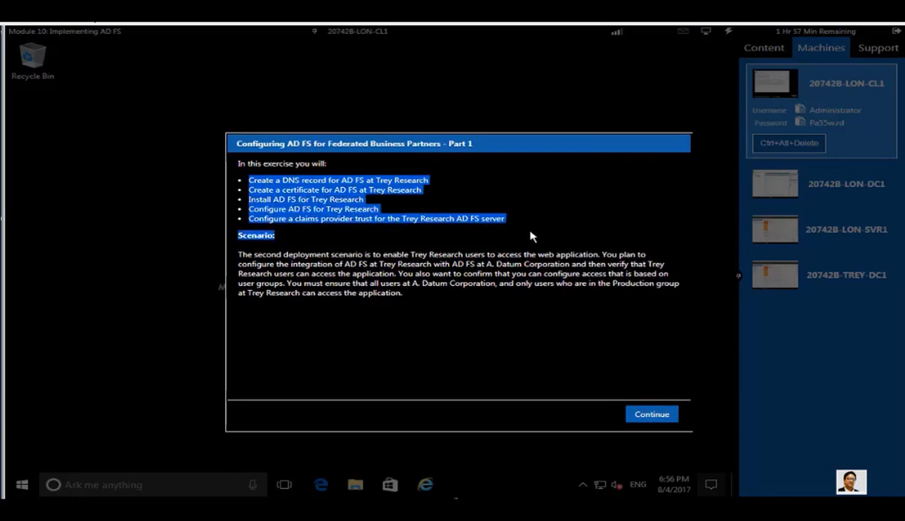